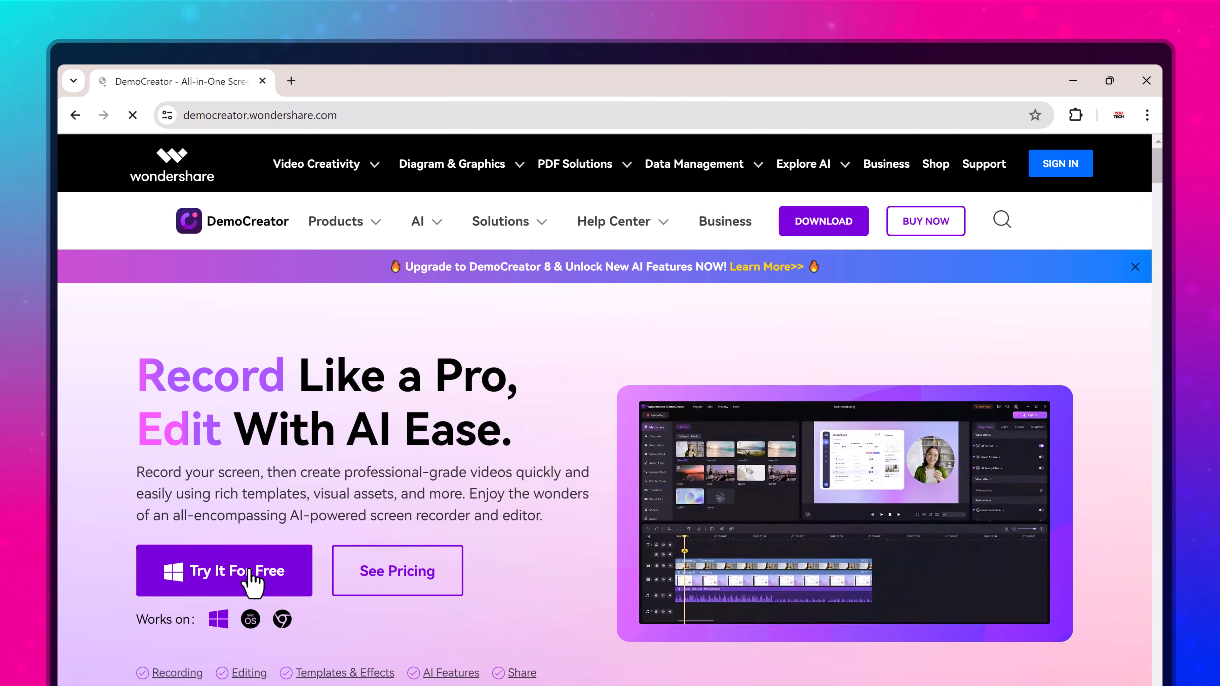
Check the recorded files and the edited projects on the DemoCreator start window
scroll(283, 592, down, 2)
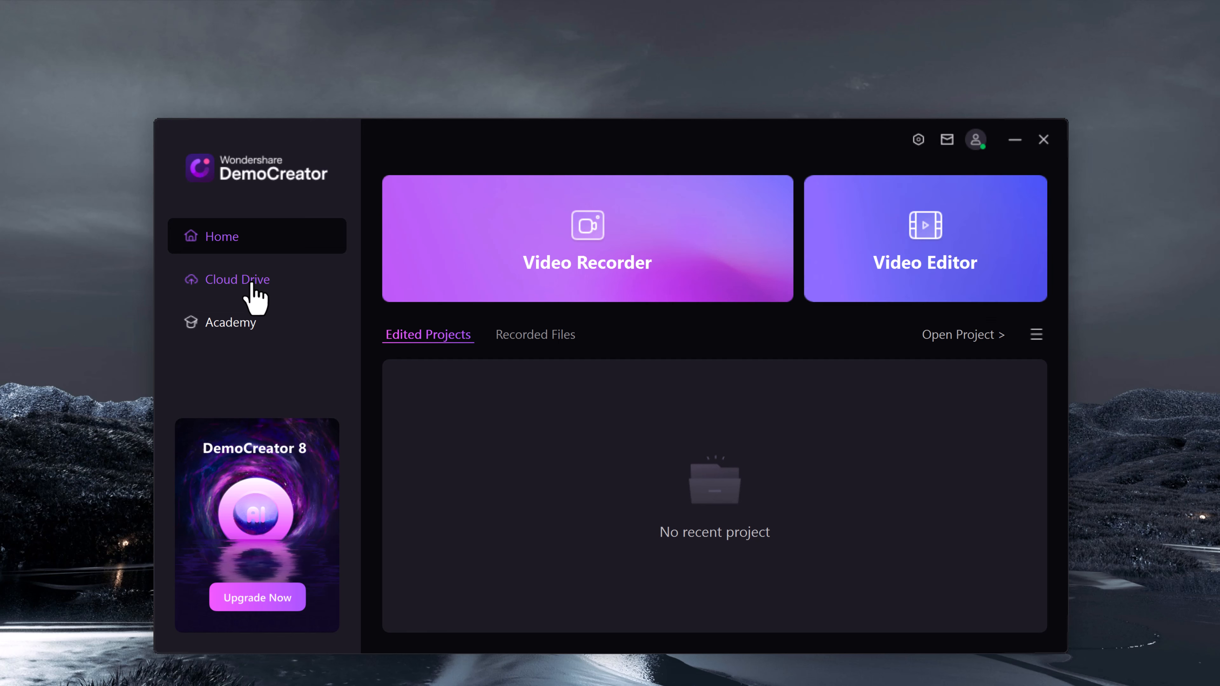
click(557, 336)
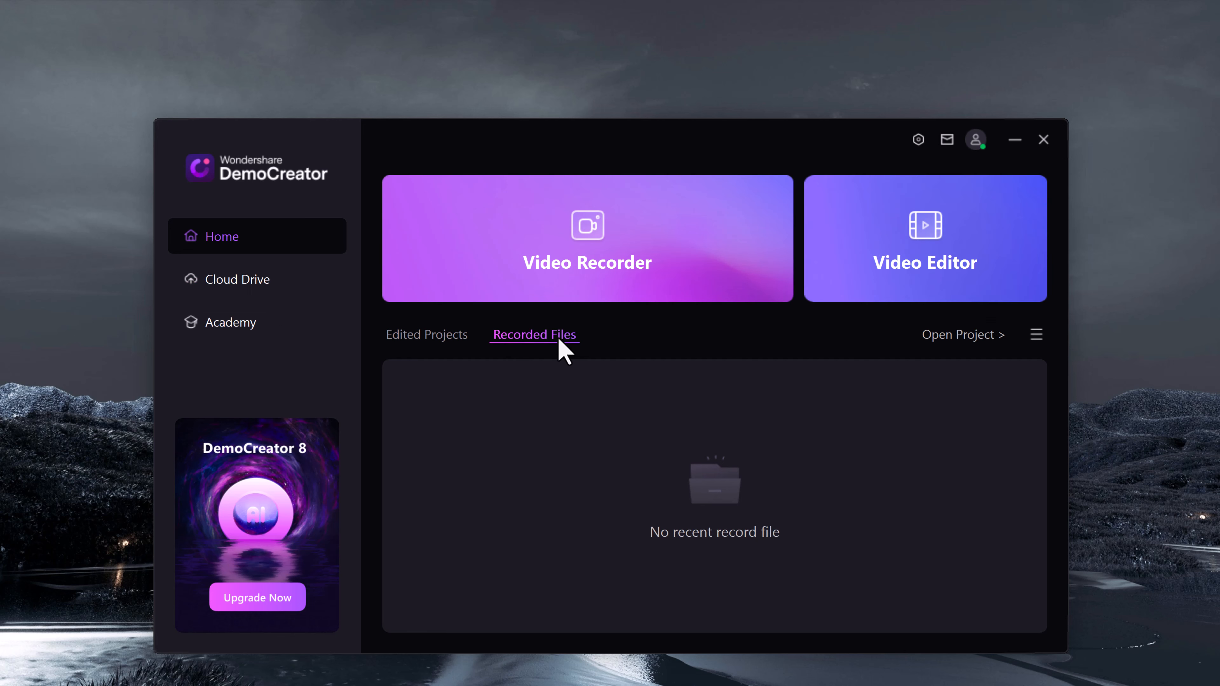
click(427, 337)
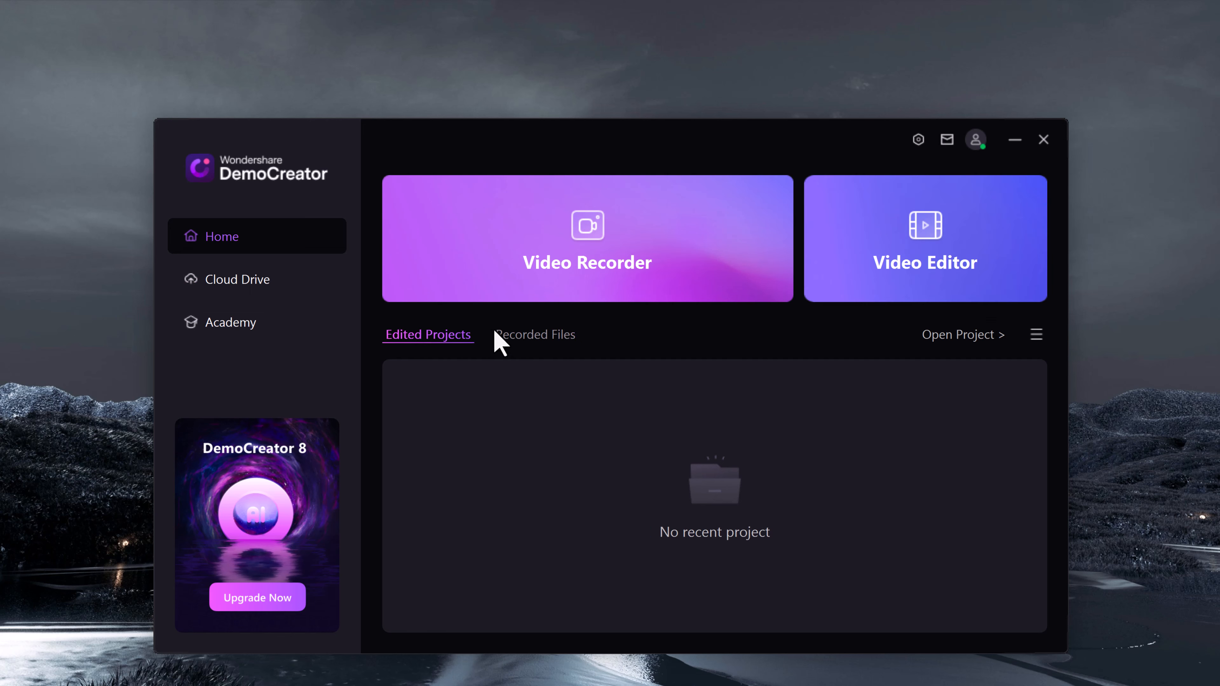
Open the video recorder in Screen recording mode
click(608, 290)
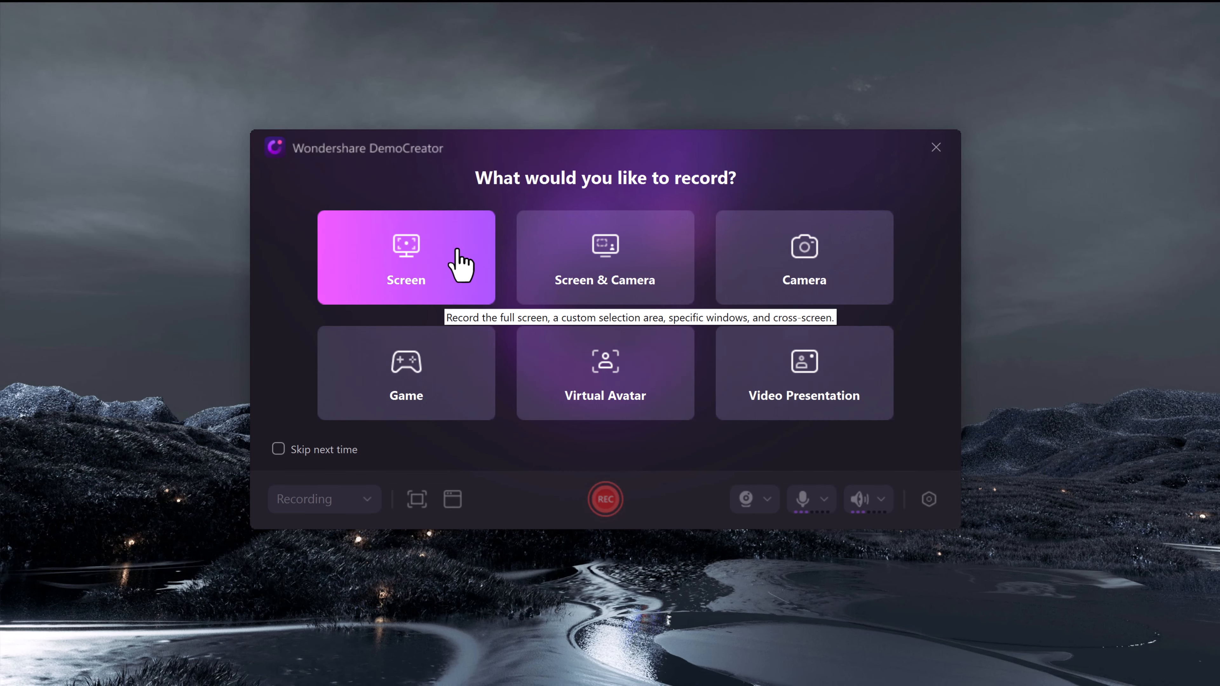
click(460, 266)
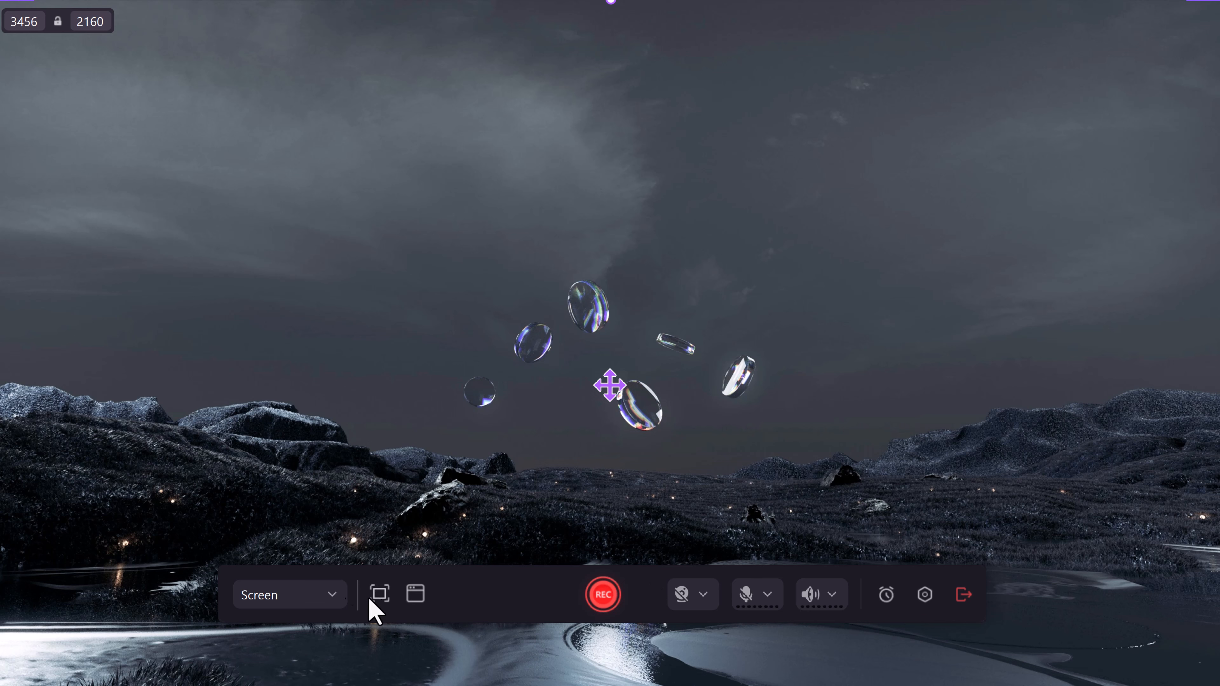
Define a custom recording area of about 2730 × 1276 pixels around the middle of the desktop
click(380, 596)
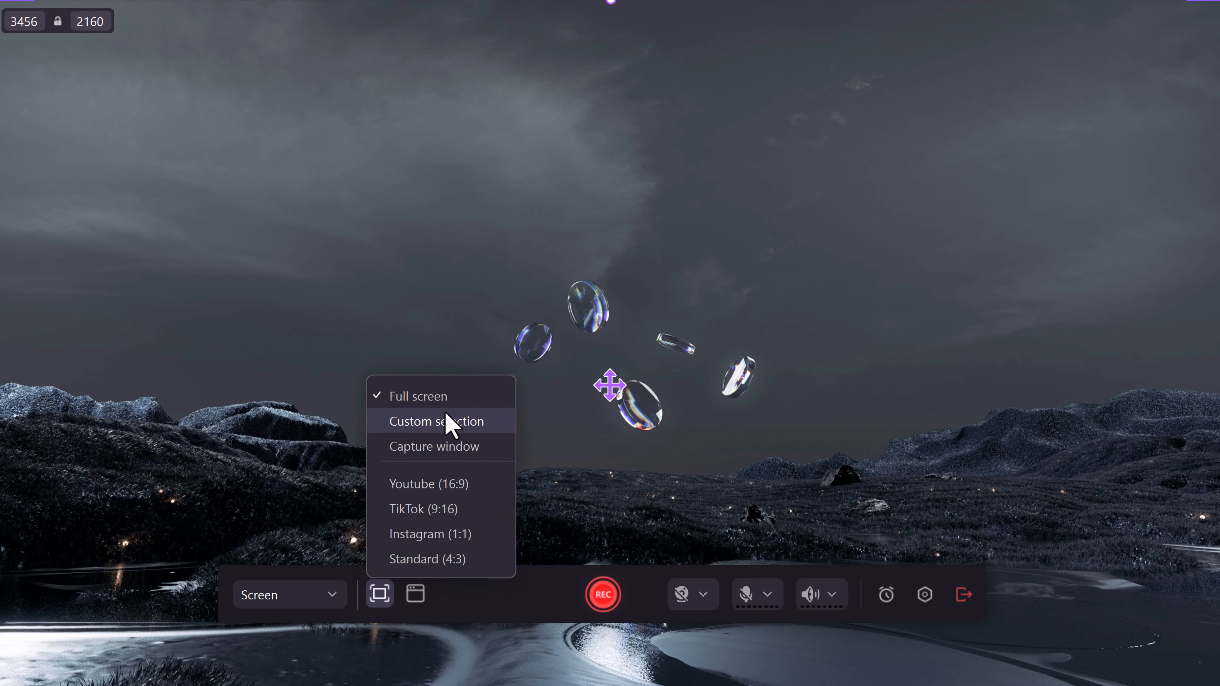
click(452, 423)
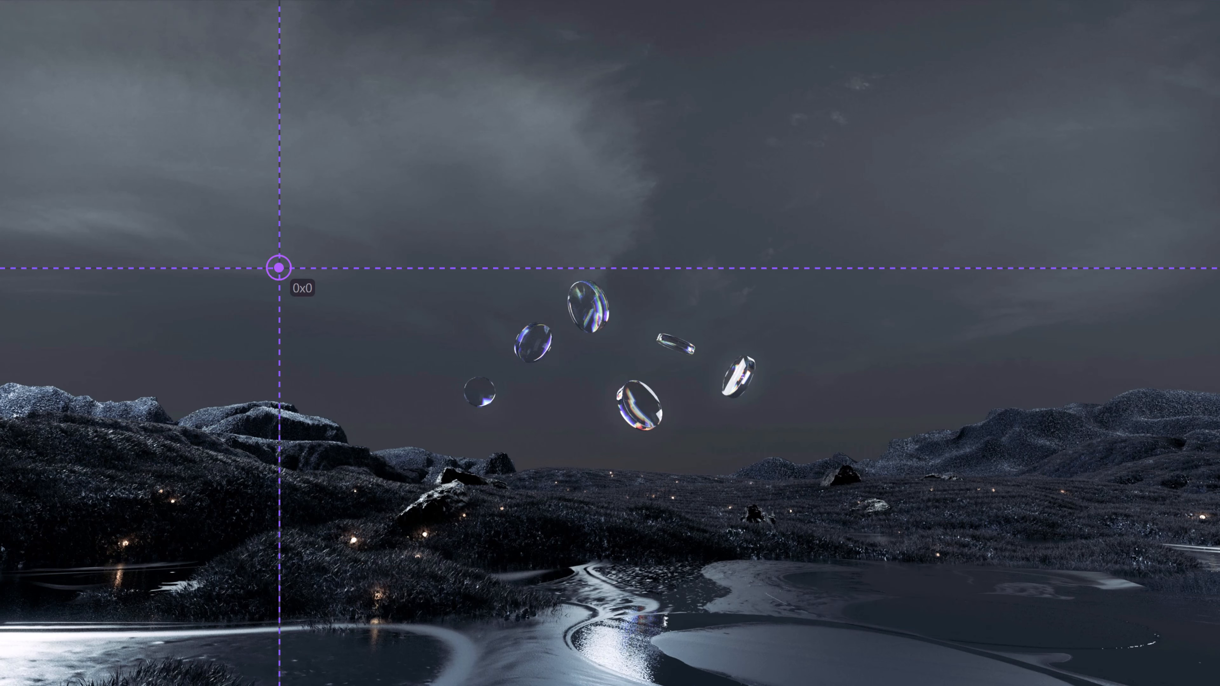
drag(150, 101, 1219, 685)
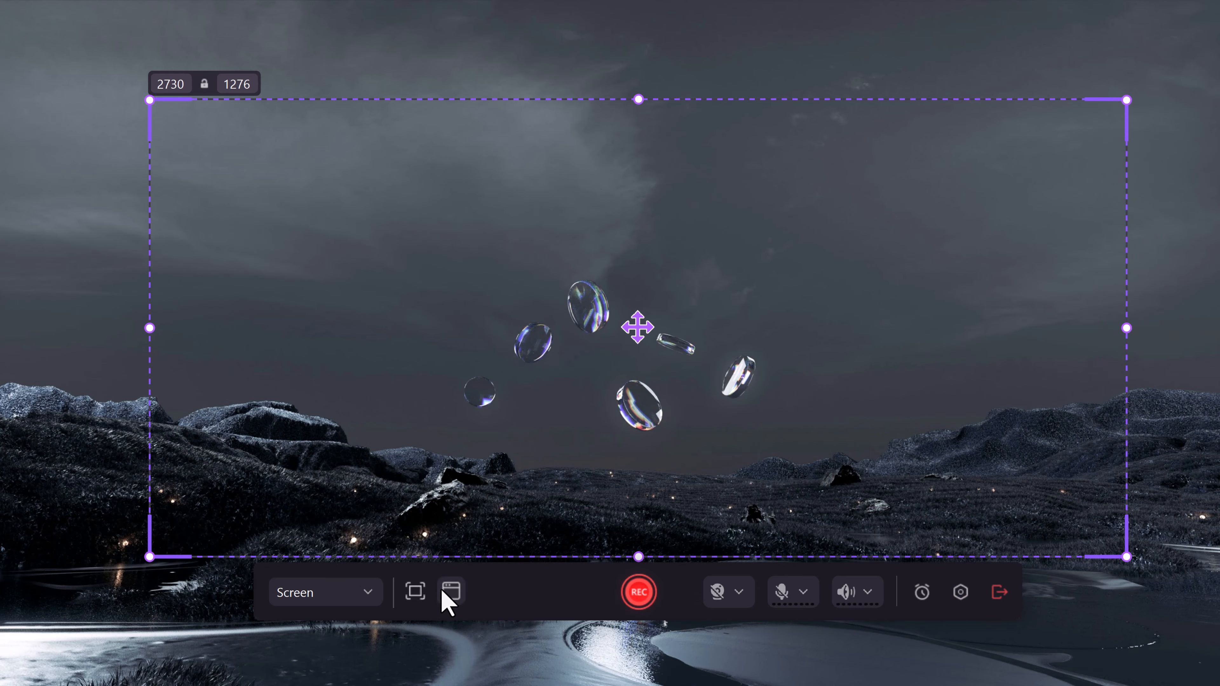
Set the recording area to Full screen
click(414, 592)
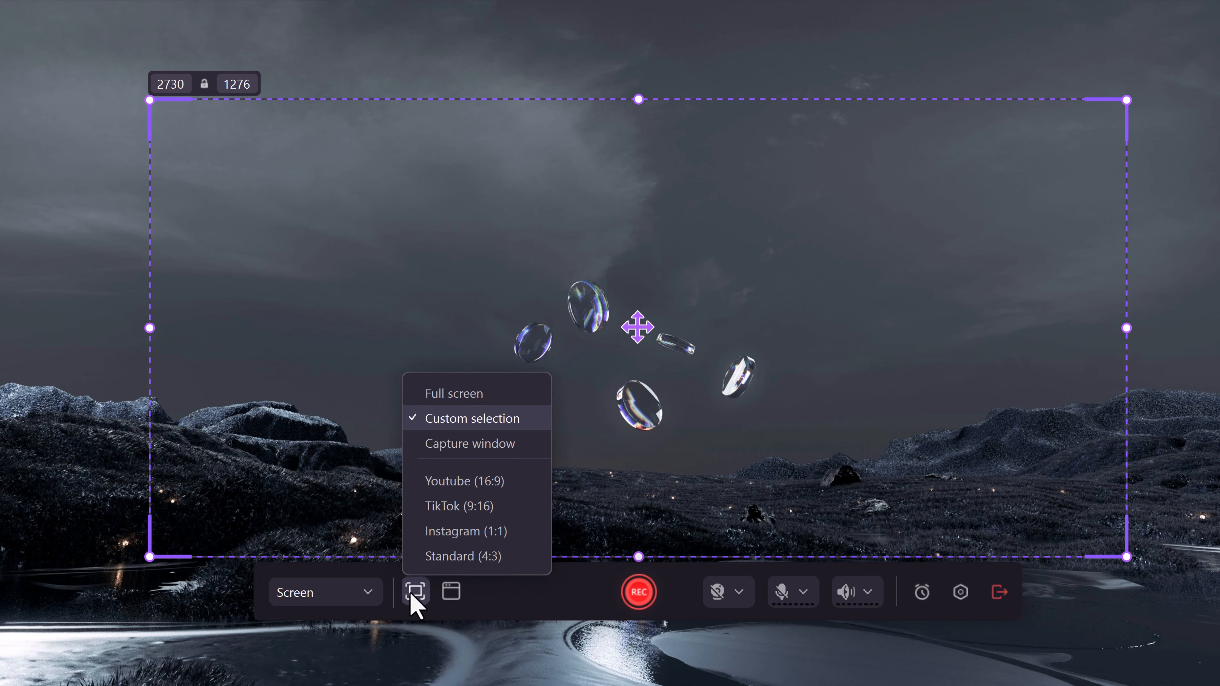
click(447, 390)
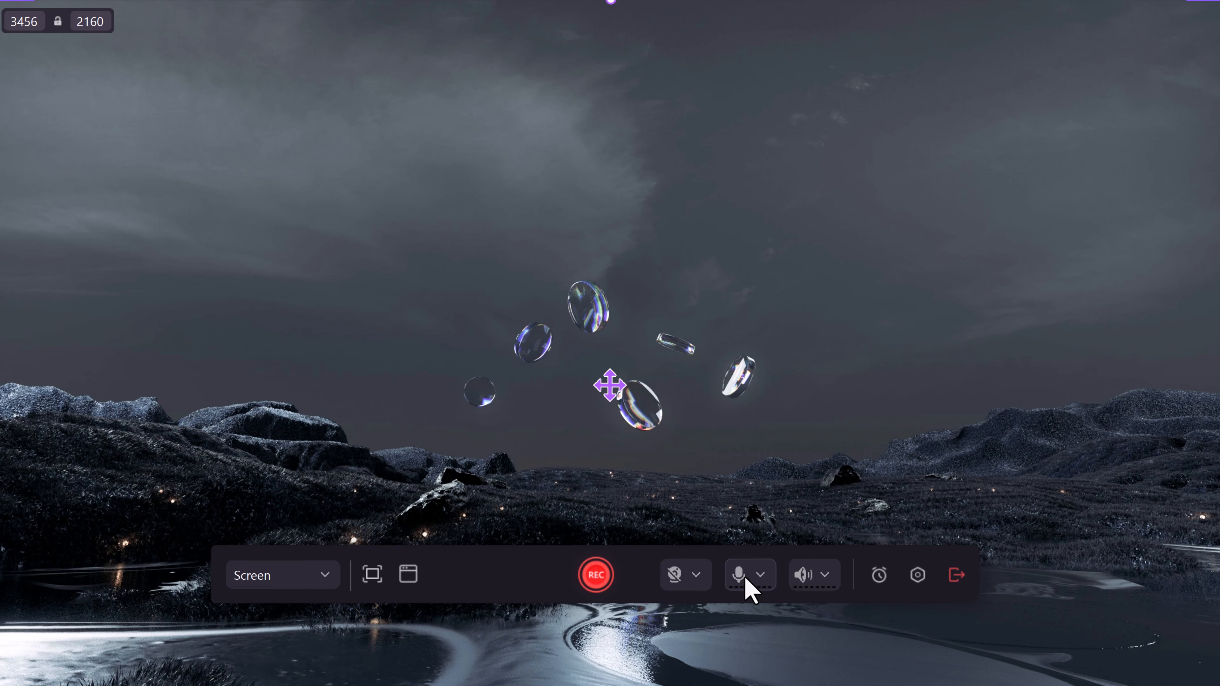
click(803, 576)
click(879, 576)
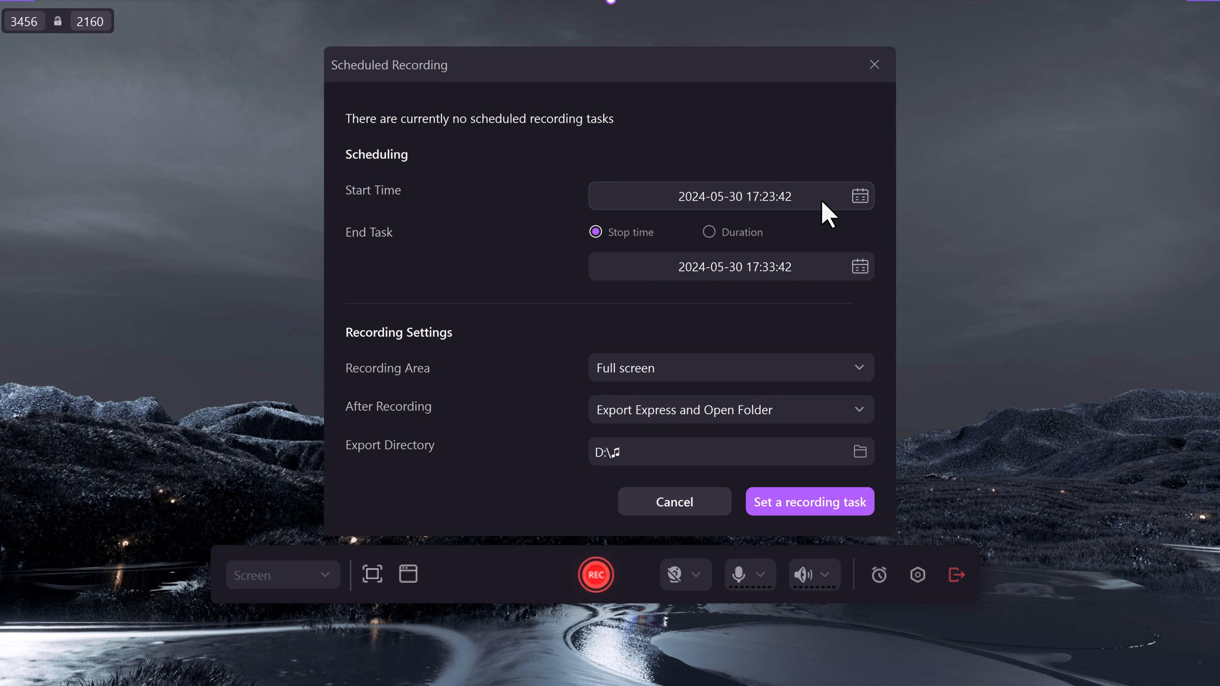
click(860, 197)
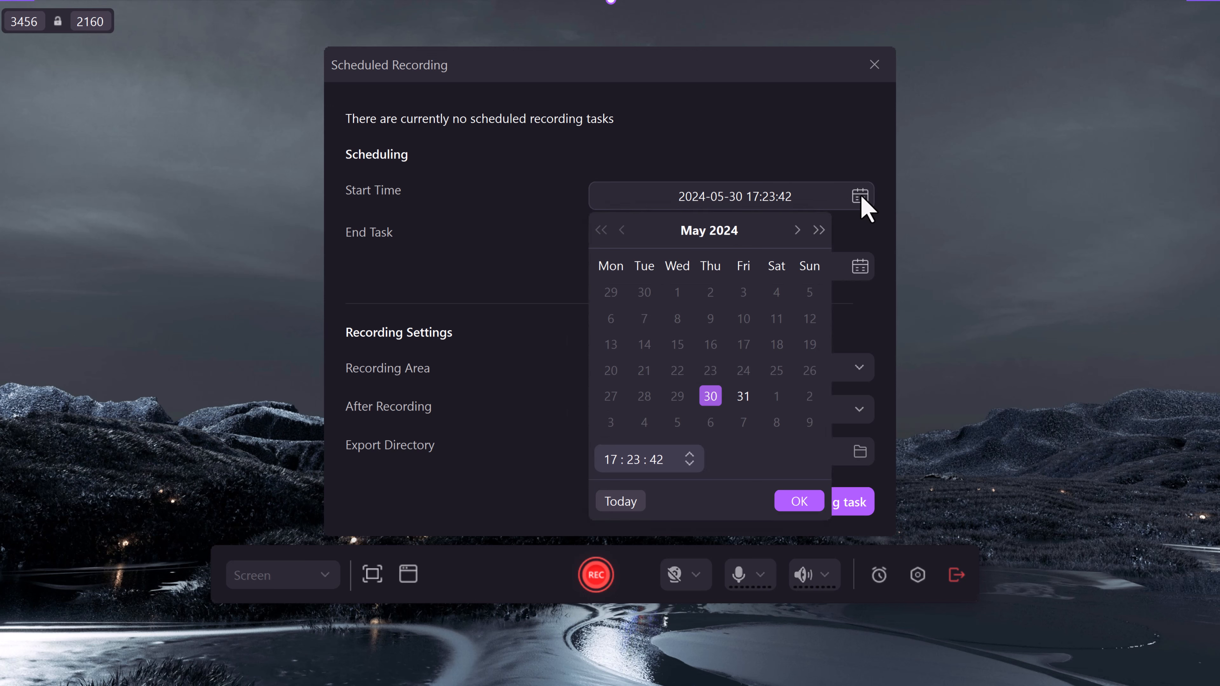
click(744, 399)
click(800, 501)
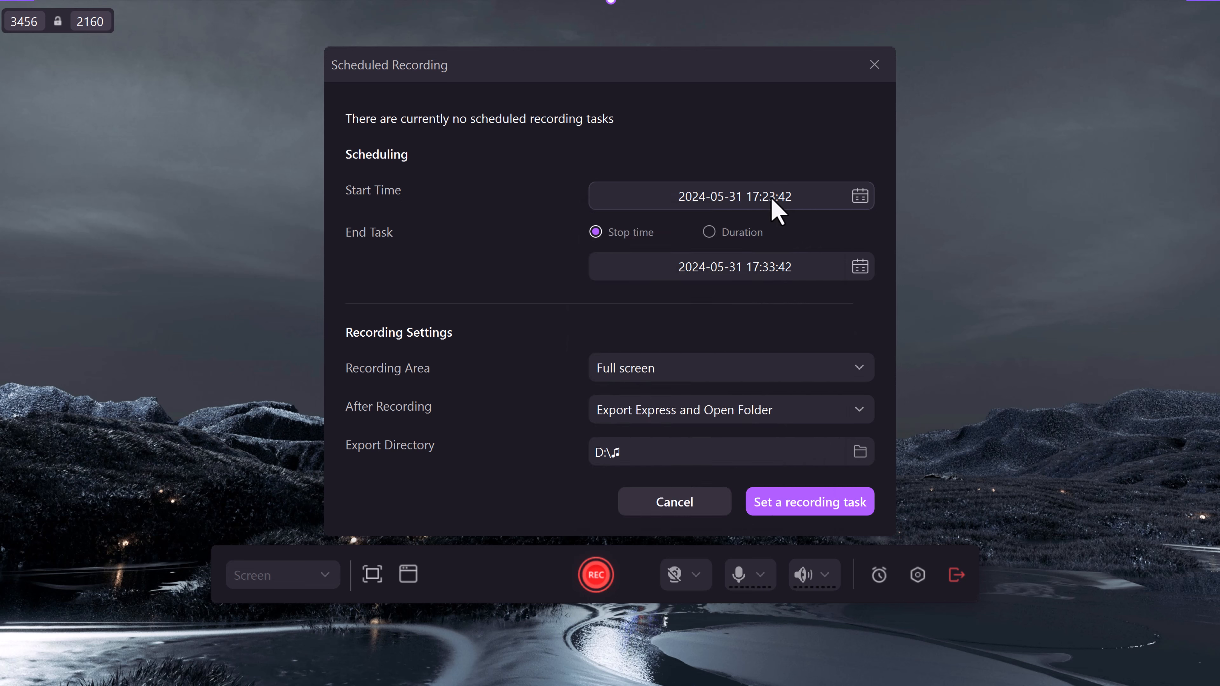
click(781, 198)
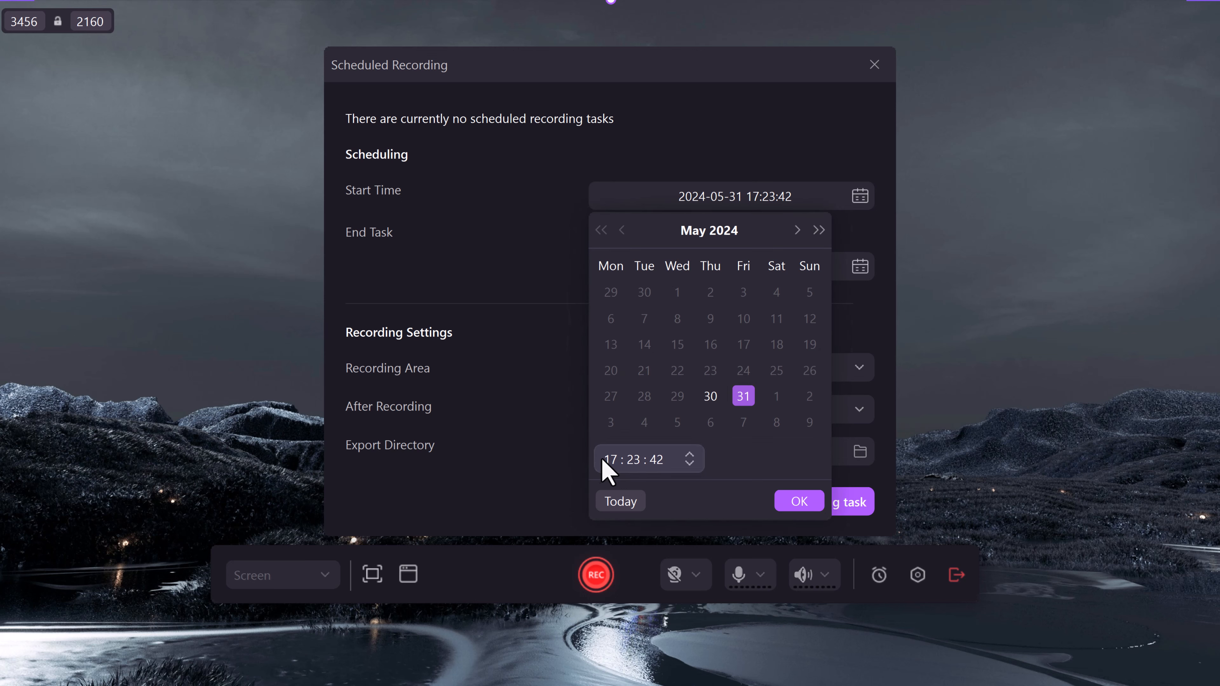
click(799, 502)
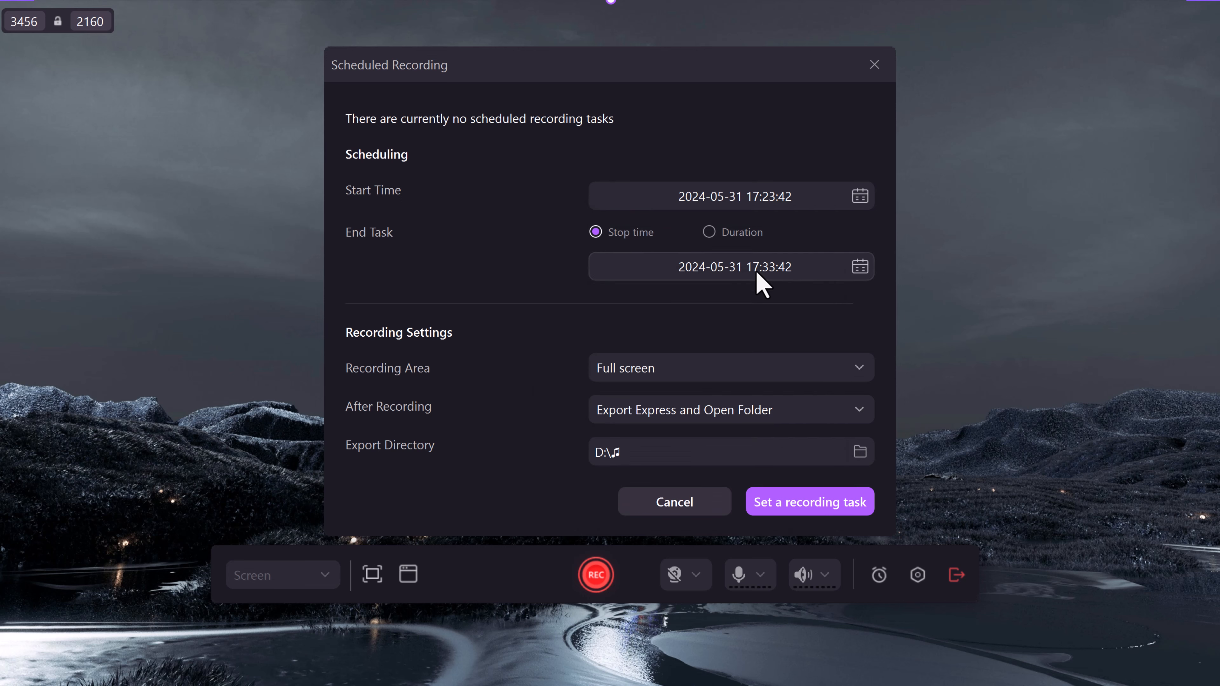
Set the scheduled task to end by duration, check its recording area and after-recording options, and cancel the scheduling
click(736, 234)
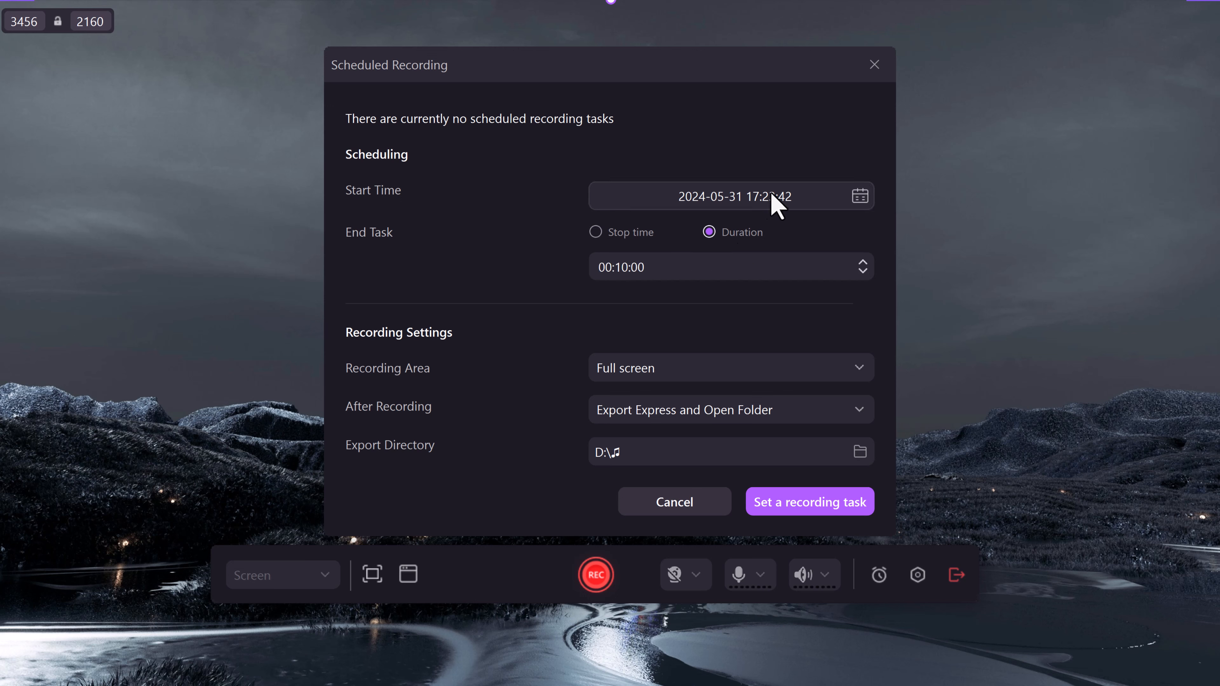
click(614, 375)
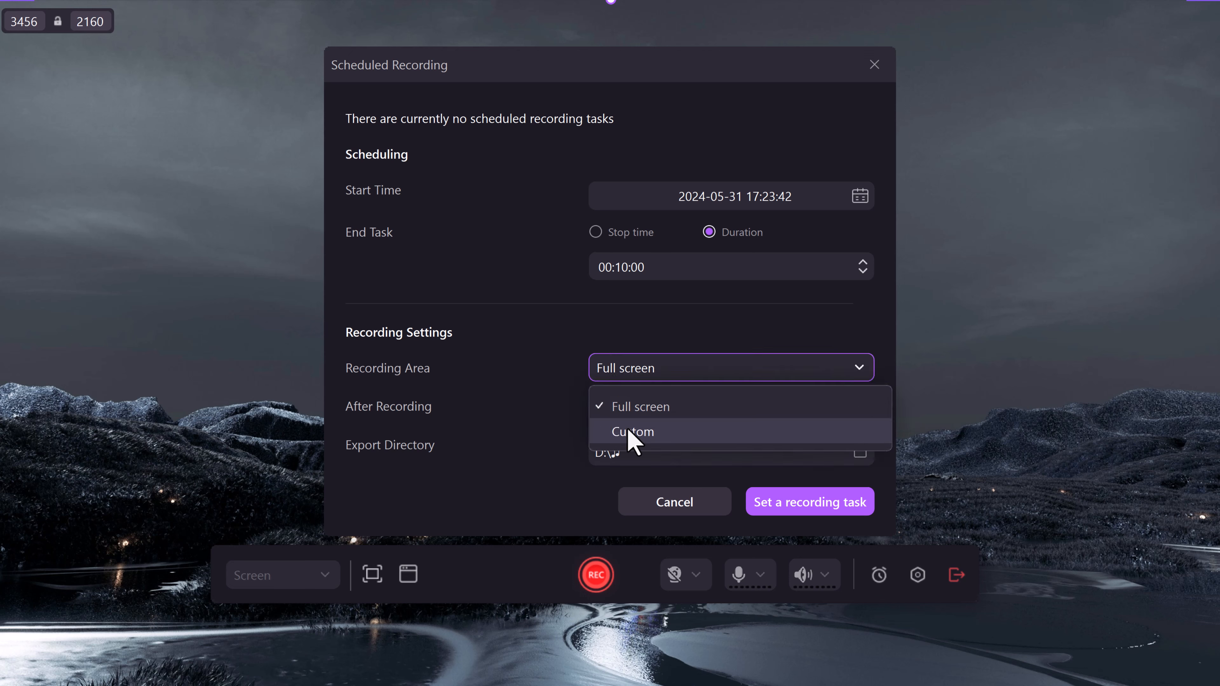
click(608, 405)
click(699, 414)
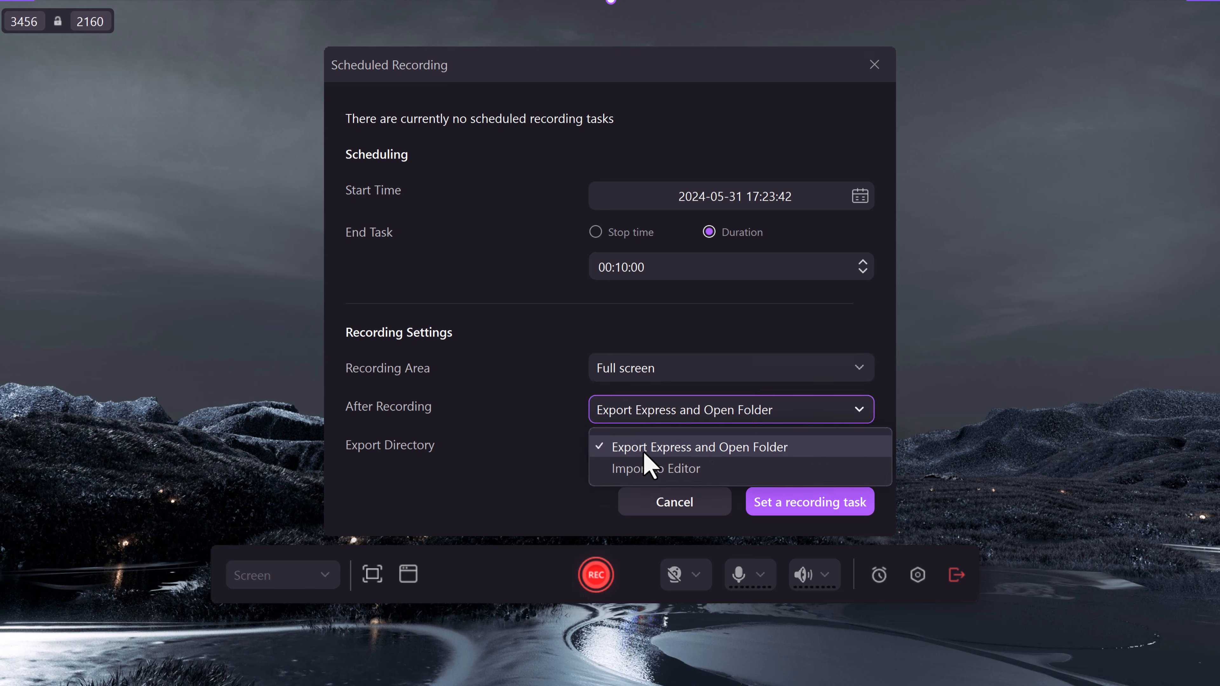
click(664, 367)
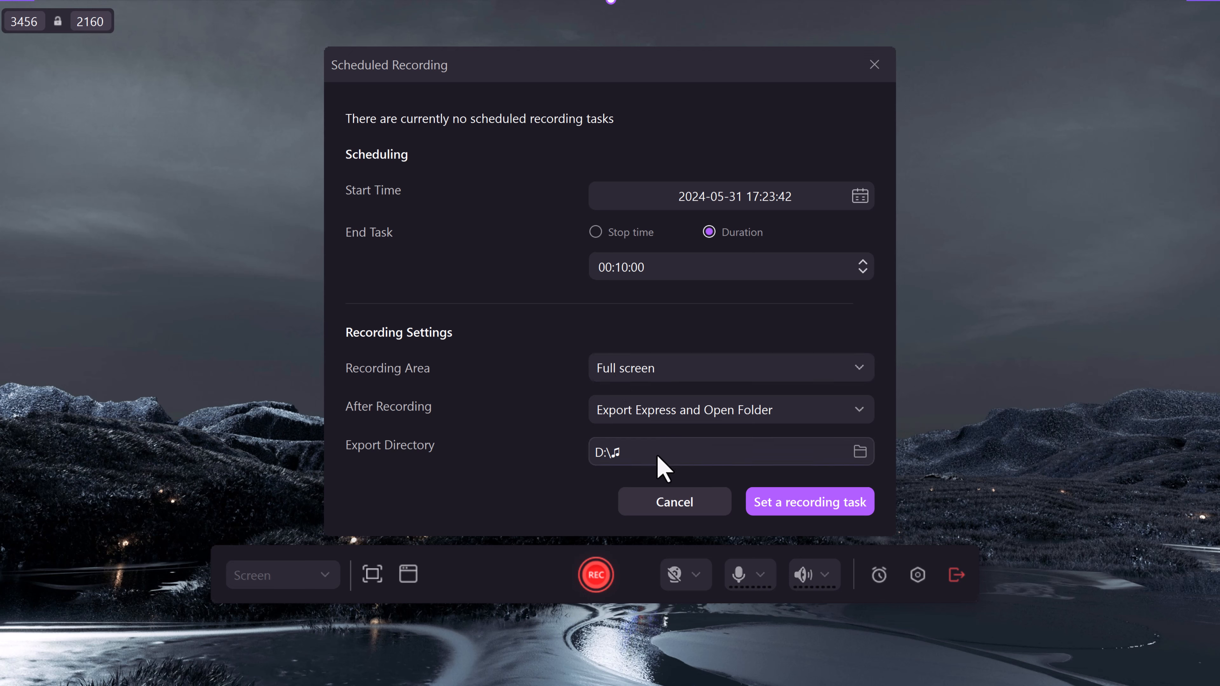
click(701, 503)
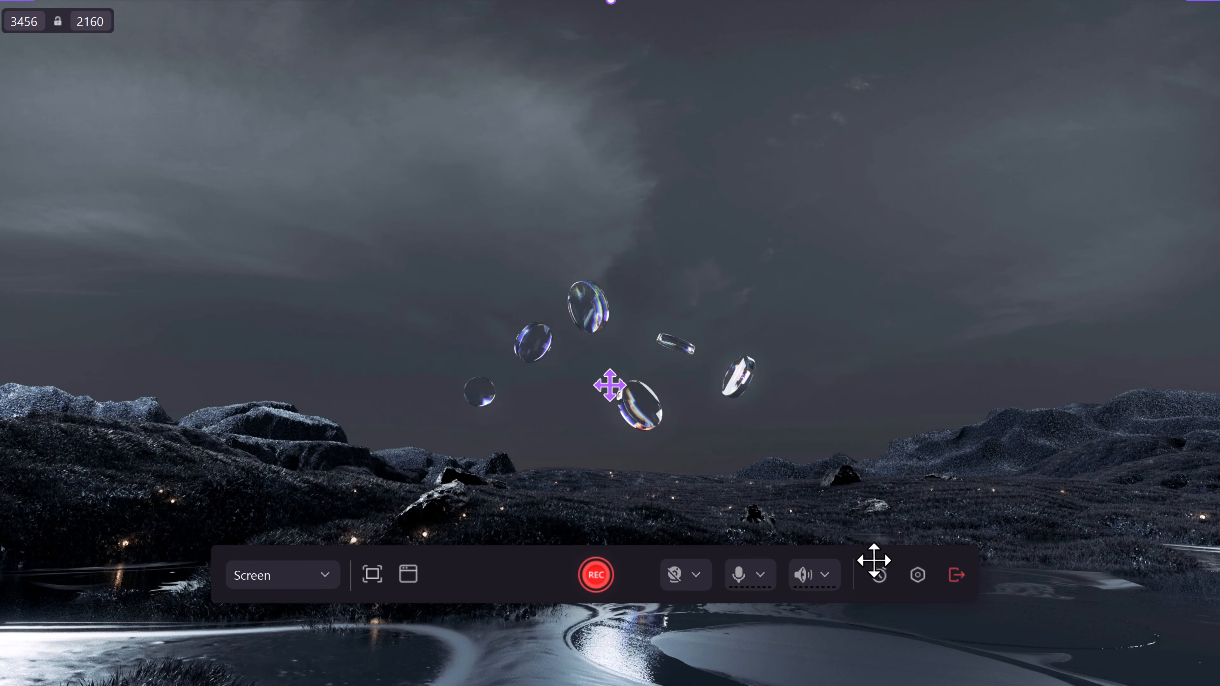
Review the frame rate and AVC/H.264 quality options in the advanced video settings, keeping 30 fps
click(918, 576)
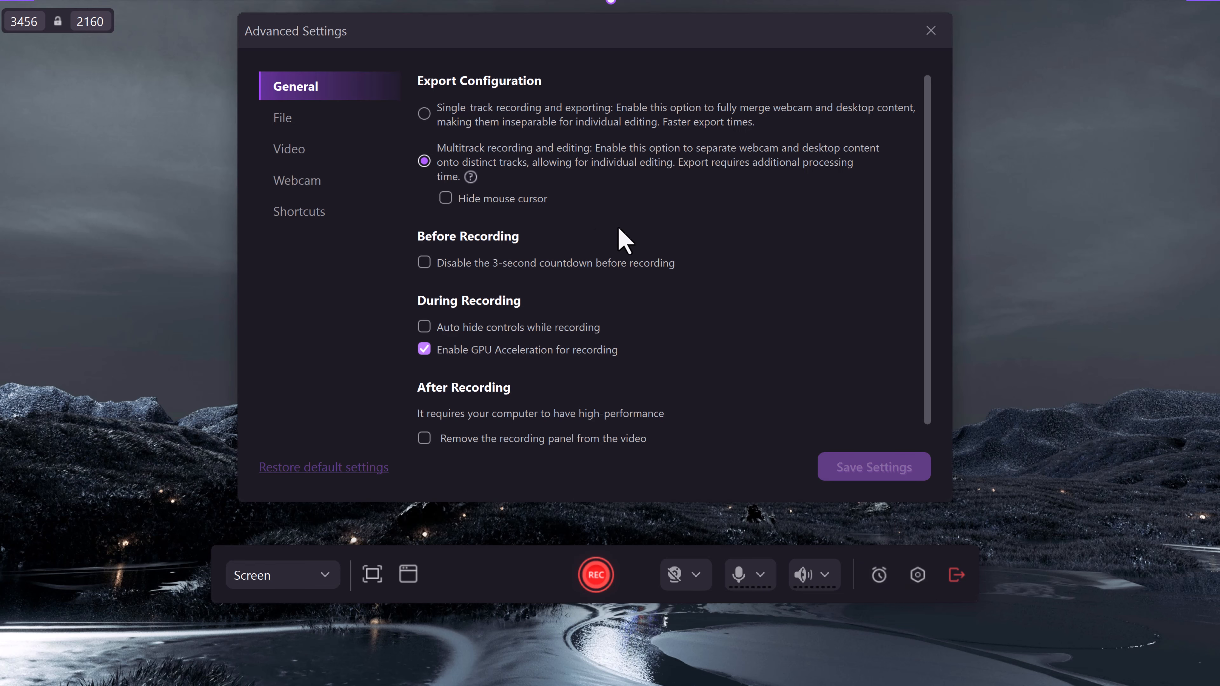
click(308, 150)
click(752, 90)
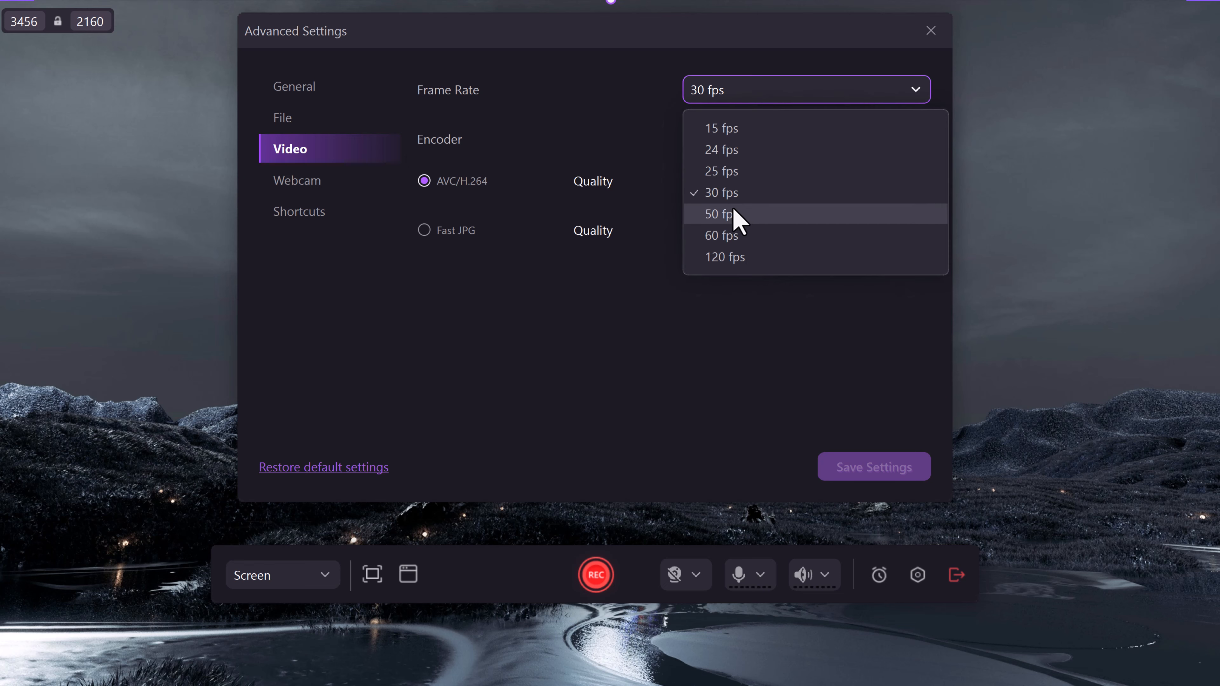
click(728, 194)
click(727, 190)
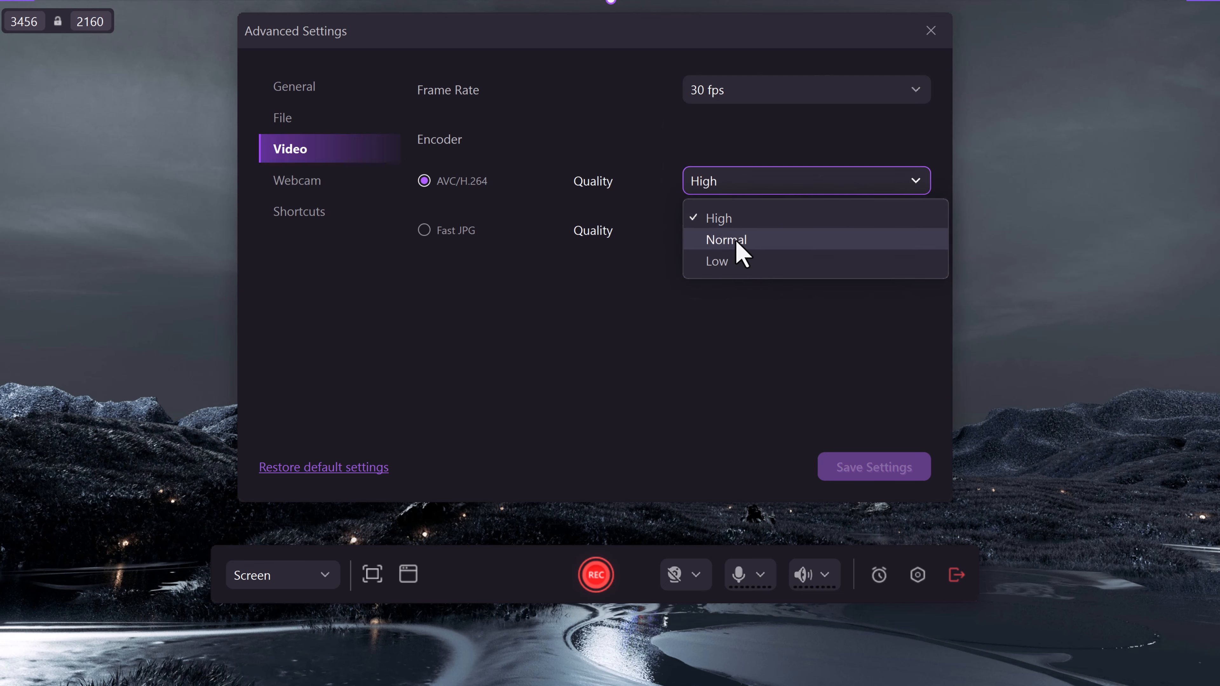
Check the webcam and shortcut settings, and save the advanced settings
click(290, 187)
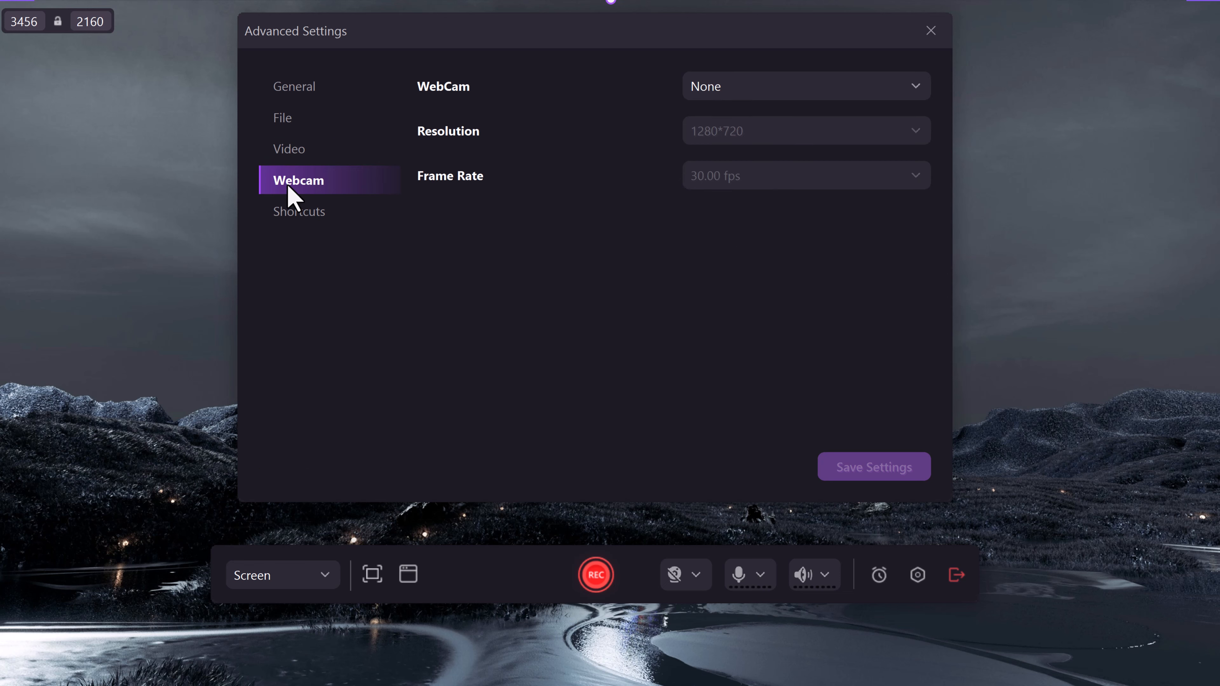
click(702, 98)
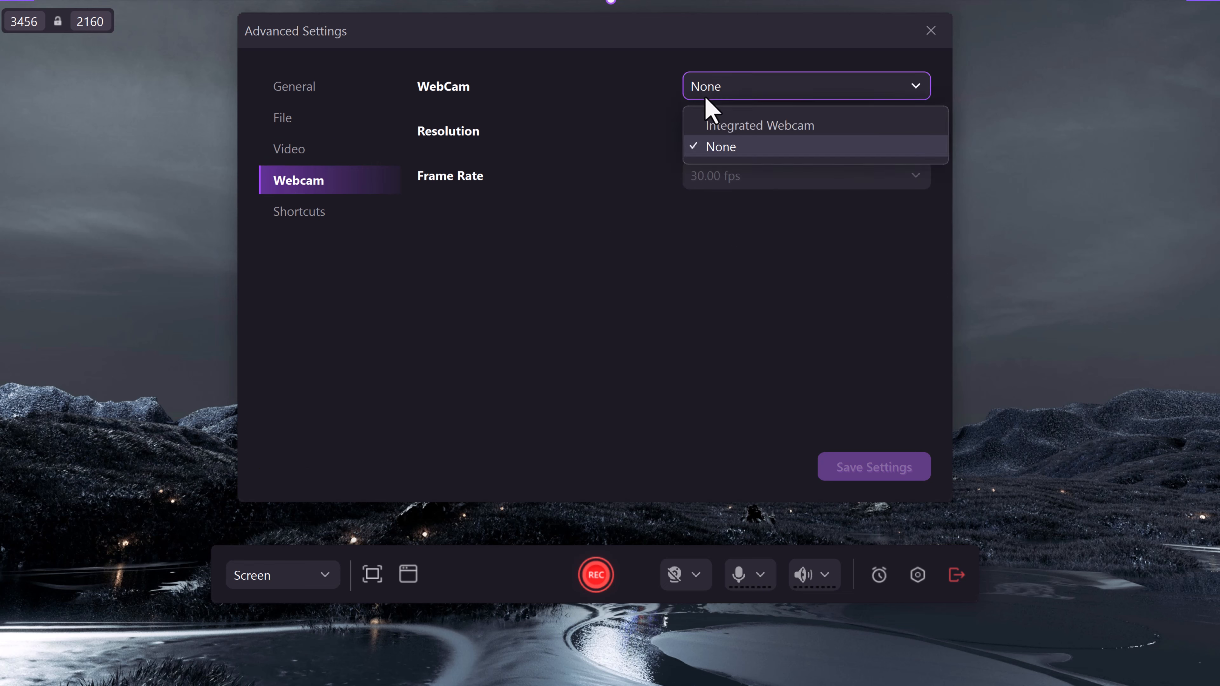
click(342, 205)
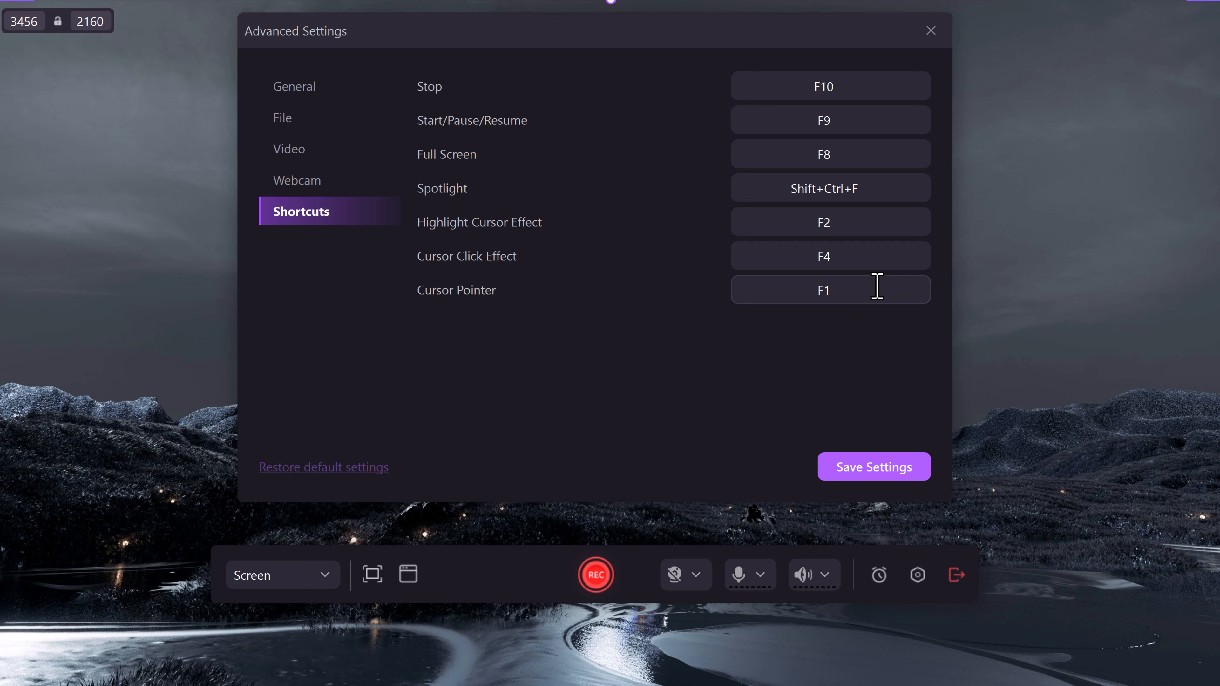
click(888, 464)
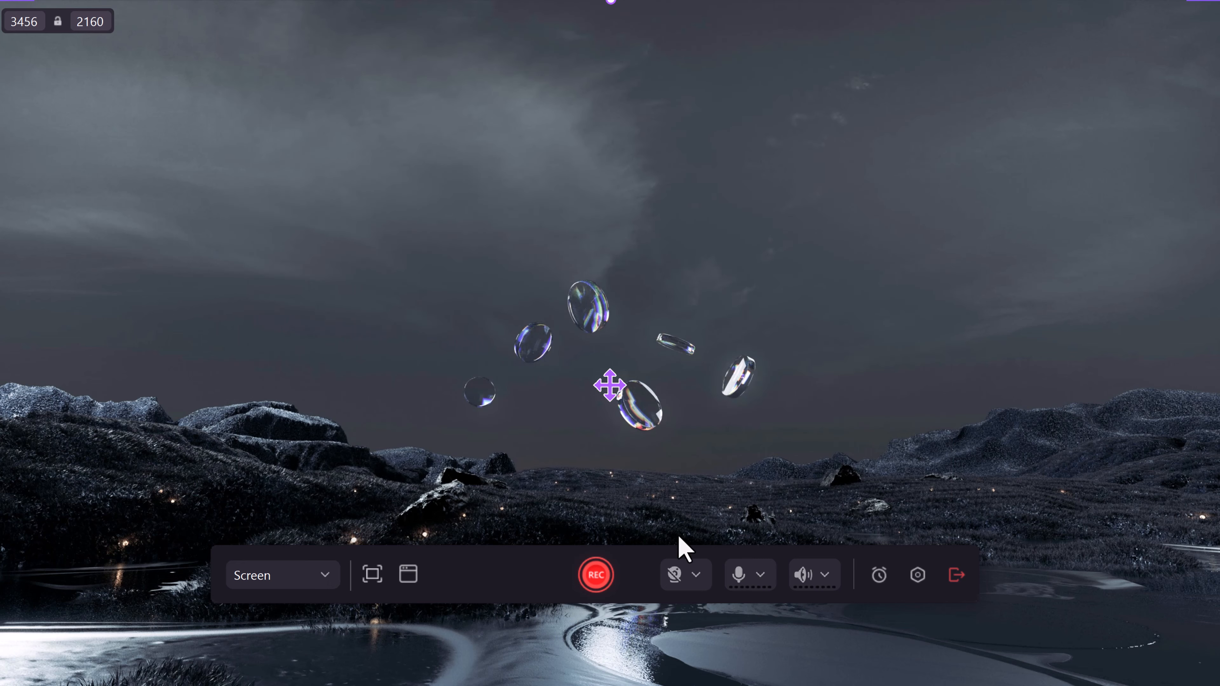
Start the full-screen recording and expand the annotation tools
click(596, 575)
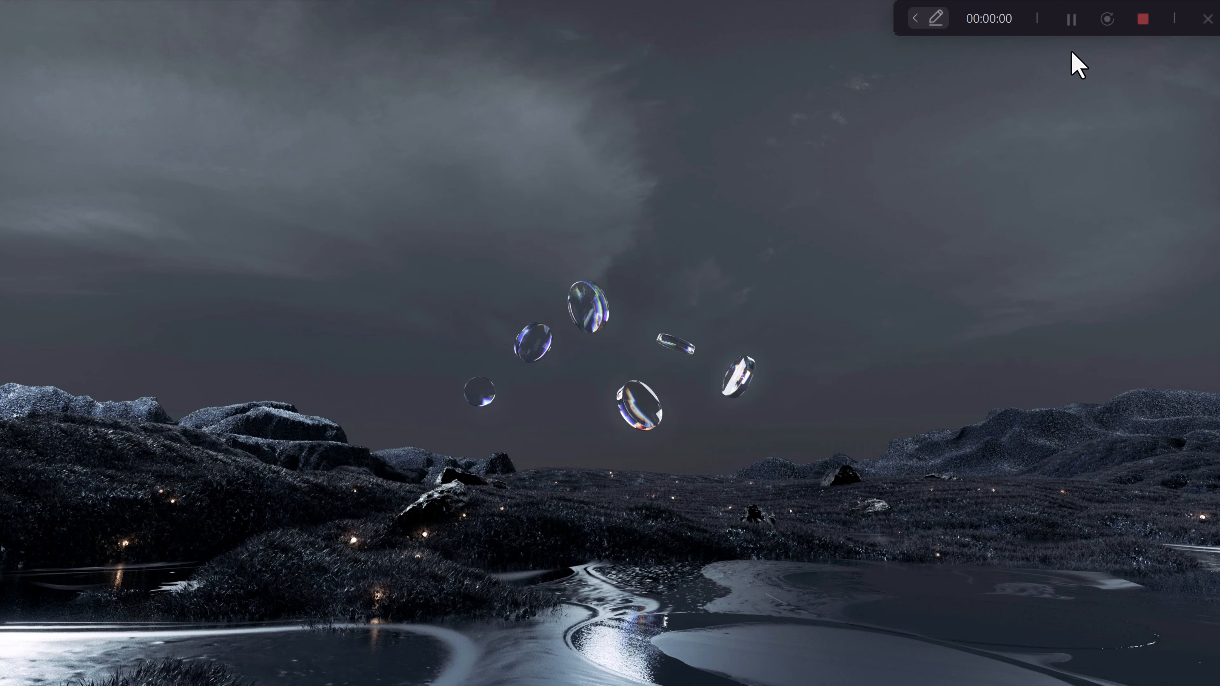
click(915, 19)
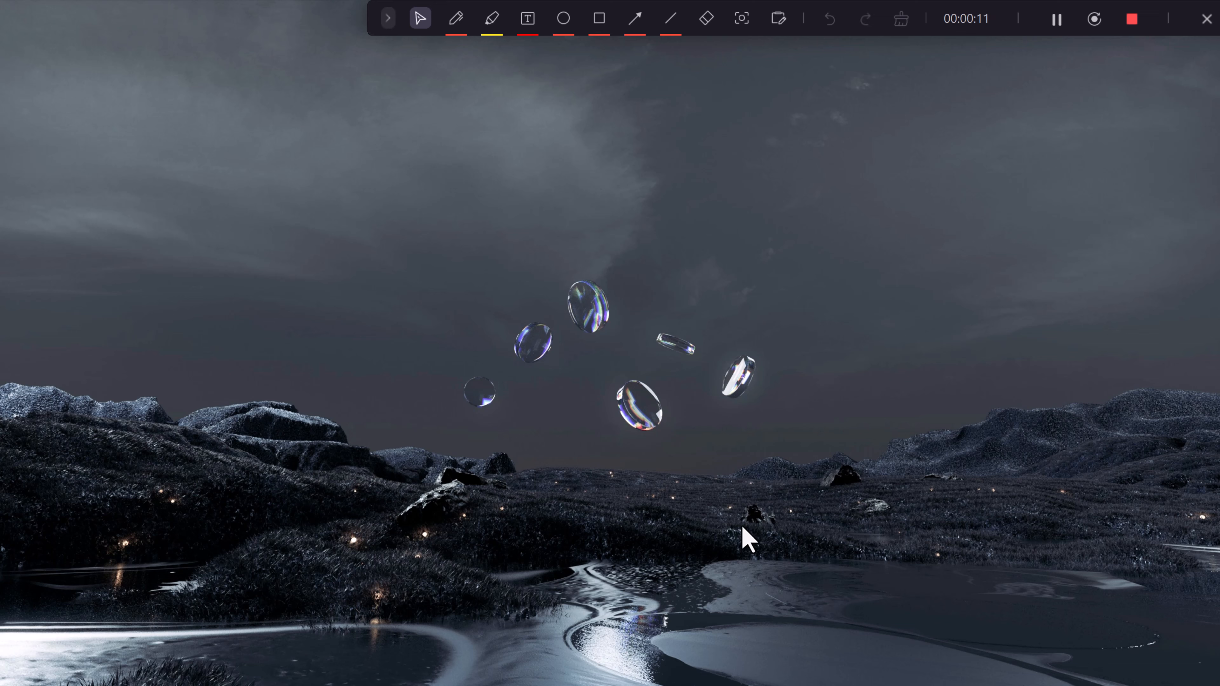
Draw a red 3 px check mark with the pen above the end of the word FACELESS in the open image
click(456, 20)
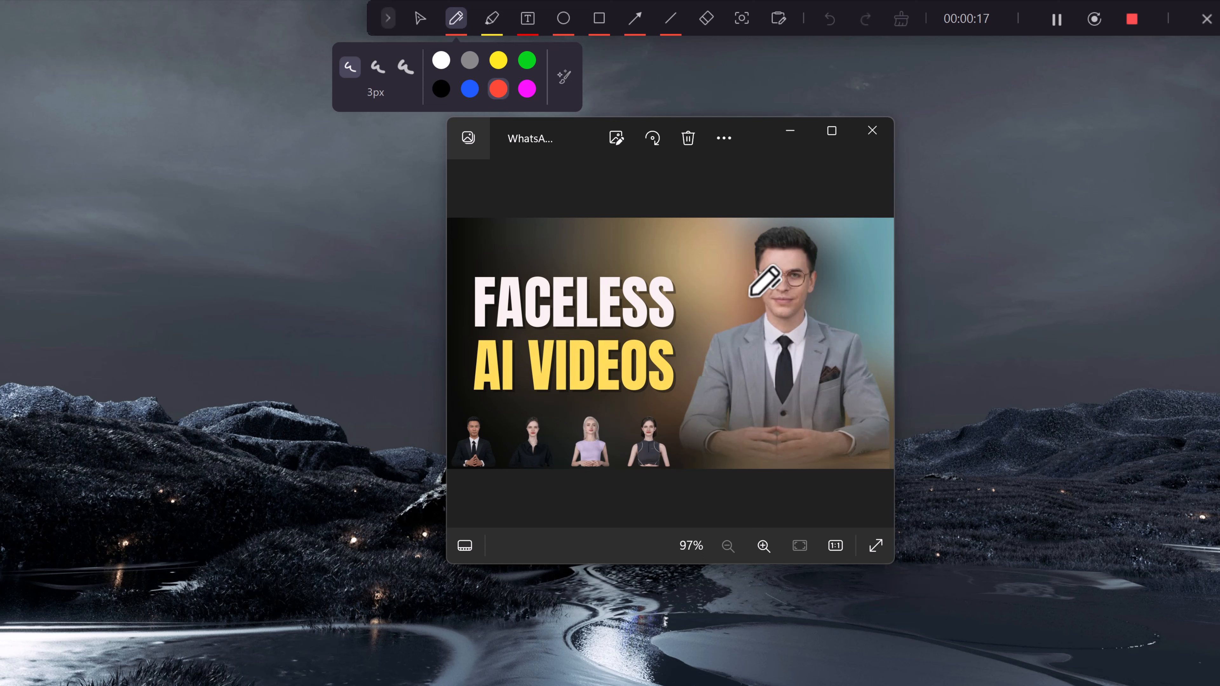
drag(641, 263, 700, 244)
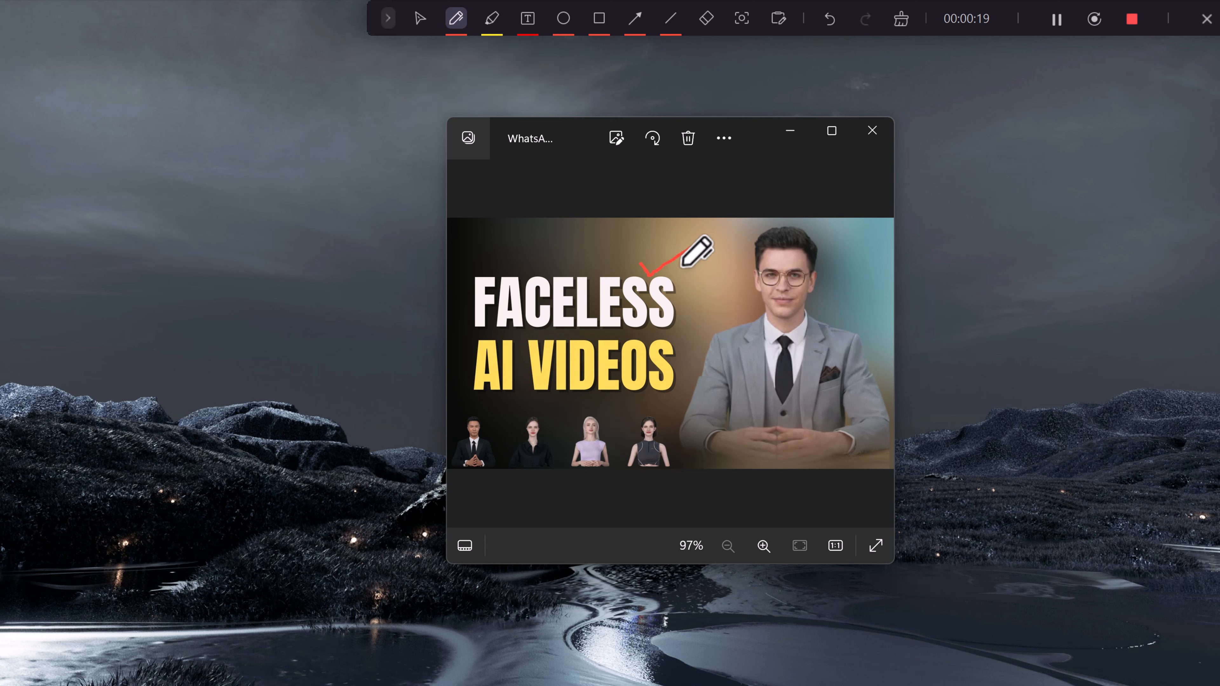
Draw a yellow 30 px highlighter stroke above the beginning of the word FACELESS
click(491, 20)
click(533, 60)
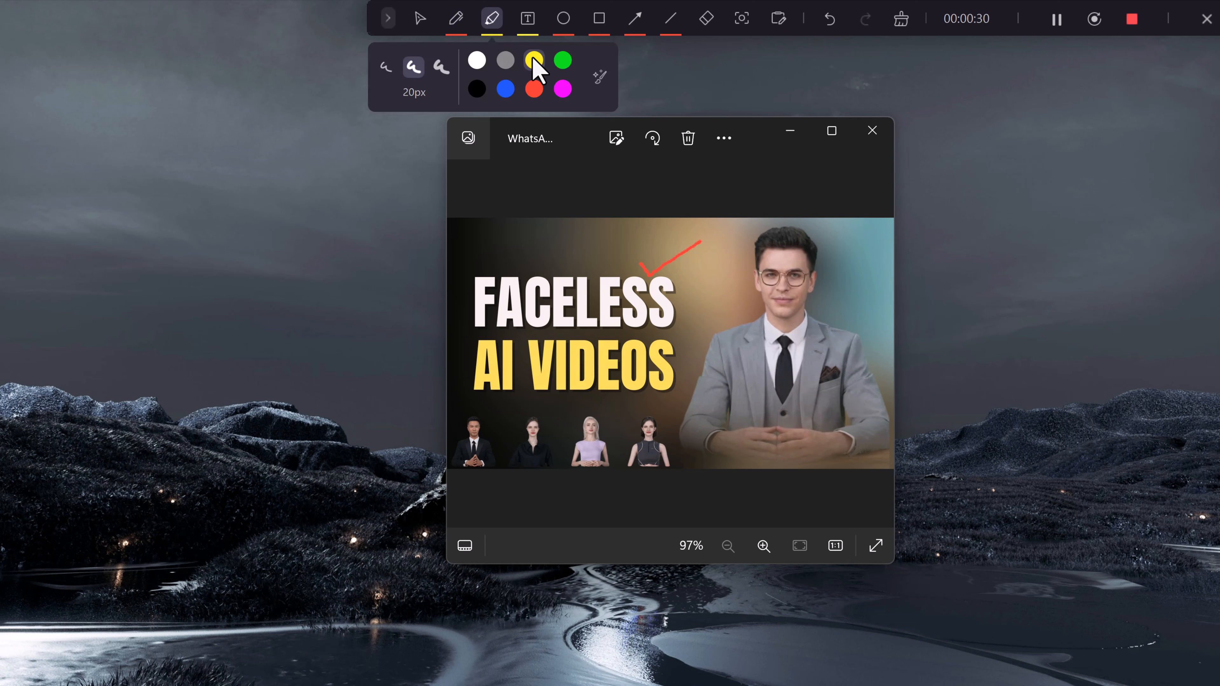
click(441, 67)
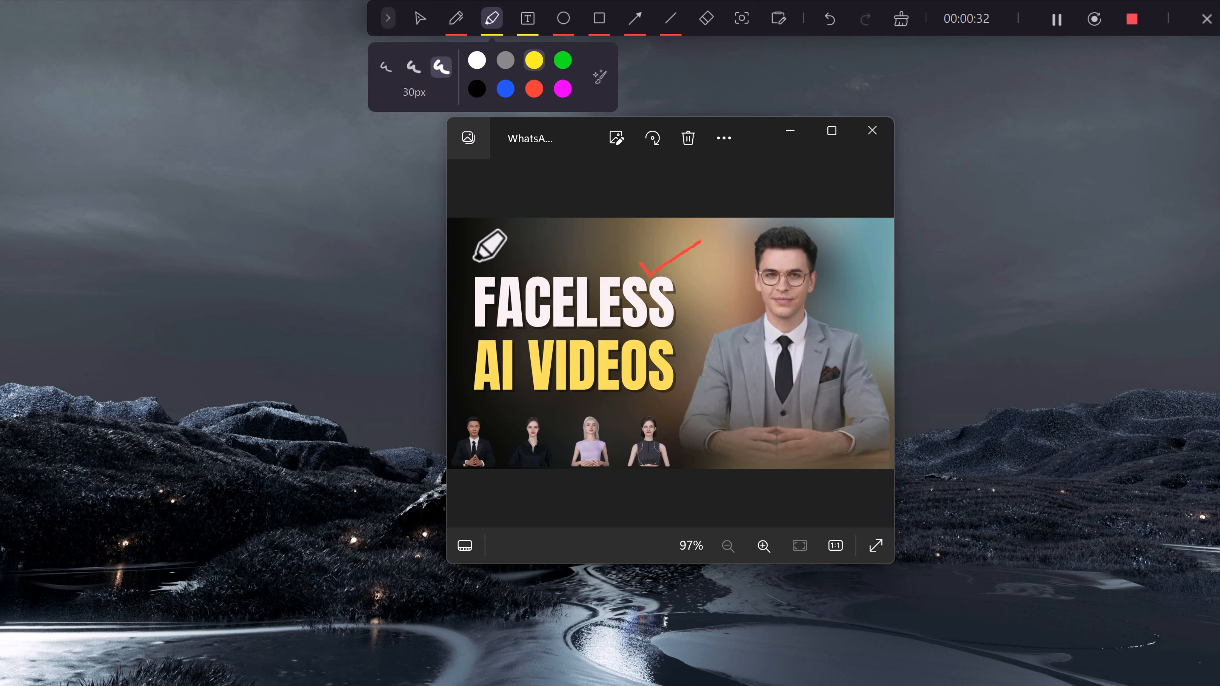
drag(467, 258, 601, 255)
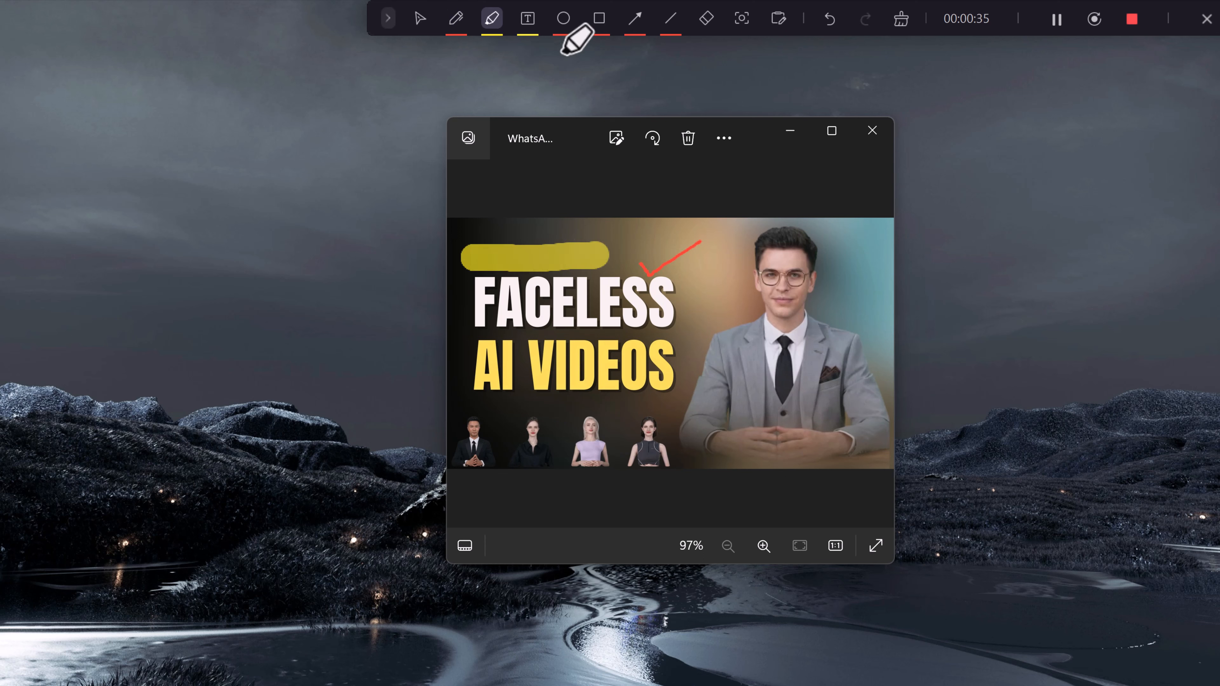
Draw a red ellipse around the head of the man in the grey suit
click(564, 19)
drag(745, 227, 836, 329)
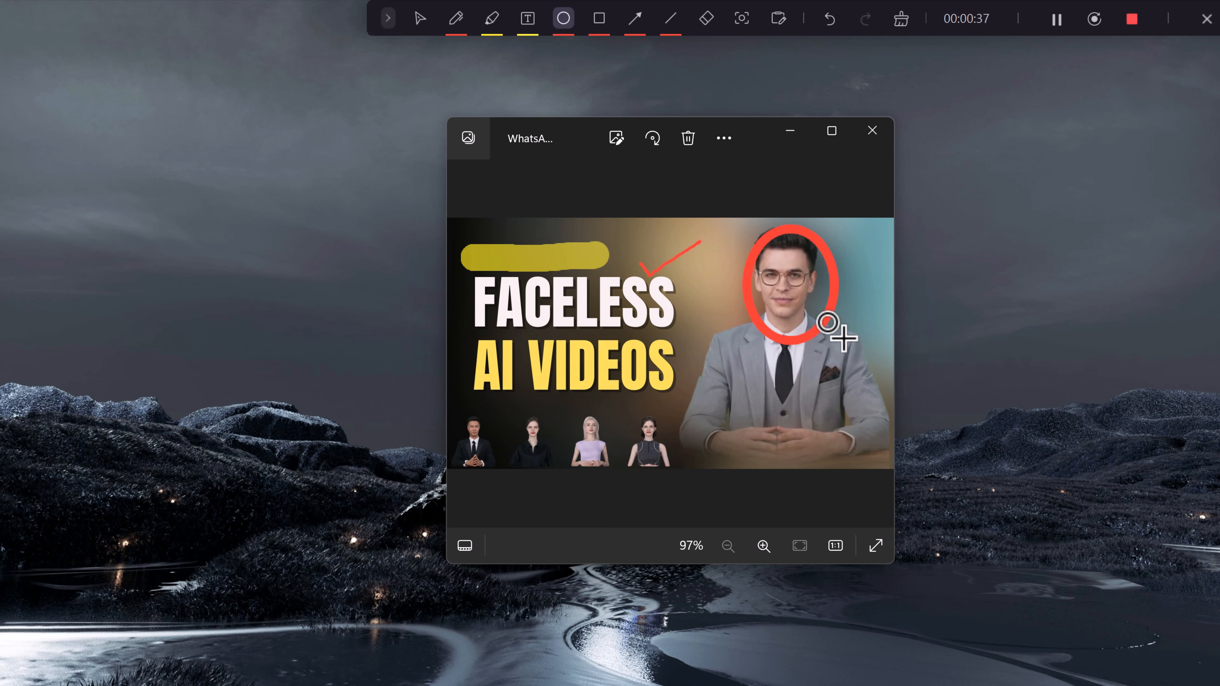
Draw a red 10 px arrow pointing at the last small presenter in the row, and erase the check mark, highlighter stroke and ellipse
click(635, 18)
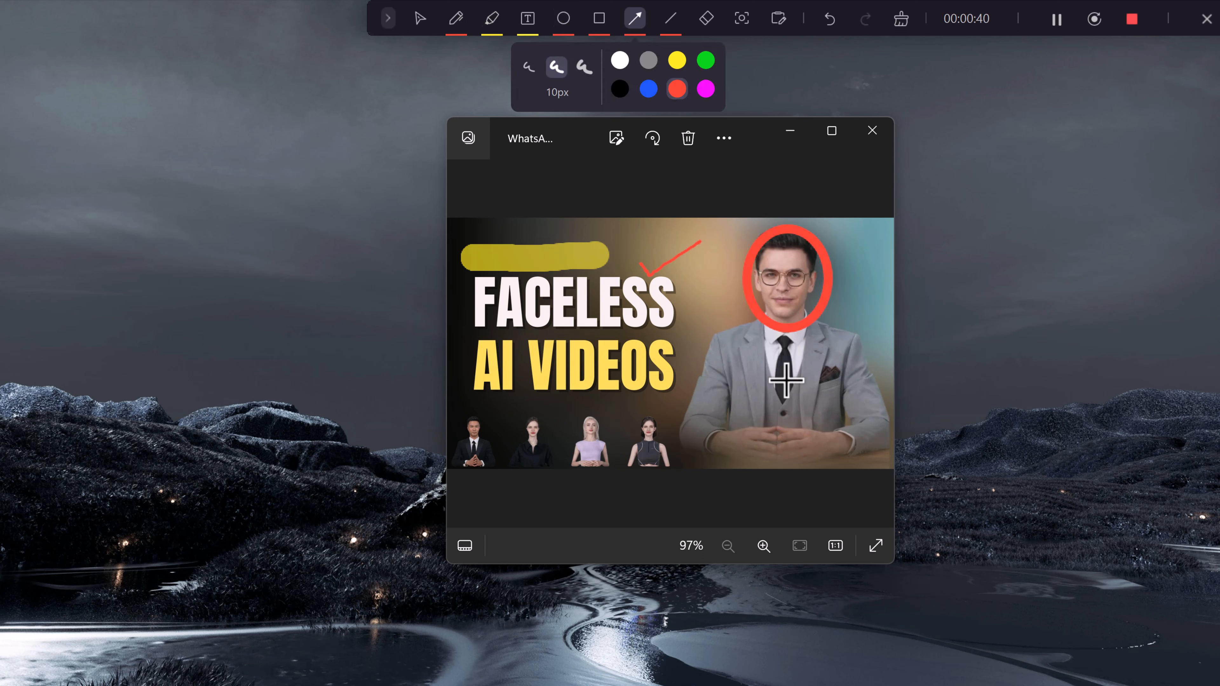
drag(740, 360, 664, 416)
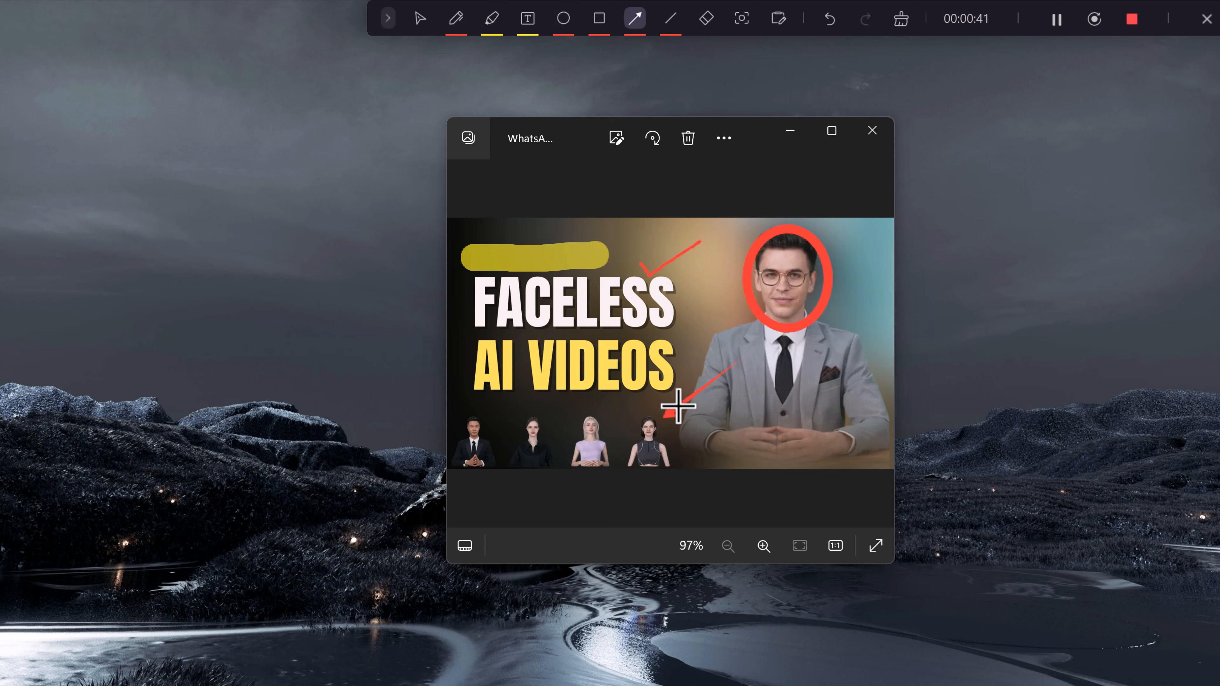
click(711, 19)
mouse_move(691, 240)
mouse_down()
mouse_move(689, 262)
mouse_move(770, 265)
mouse_up()
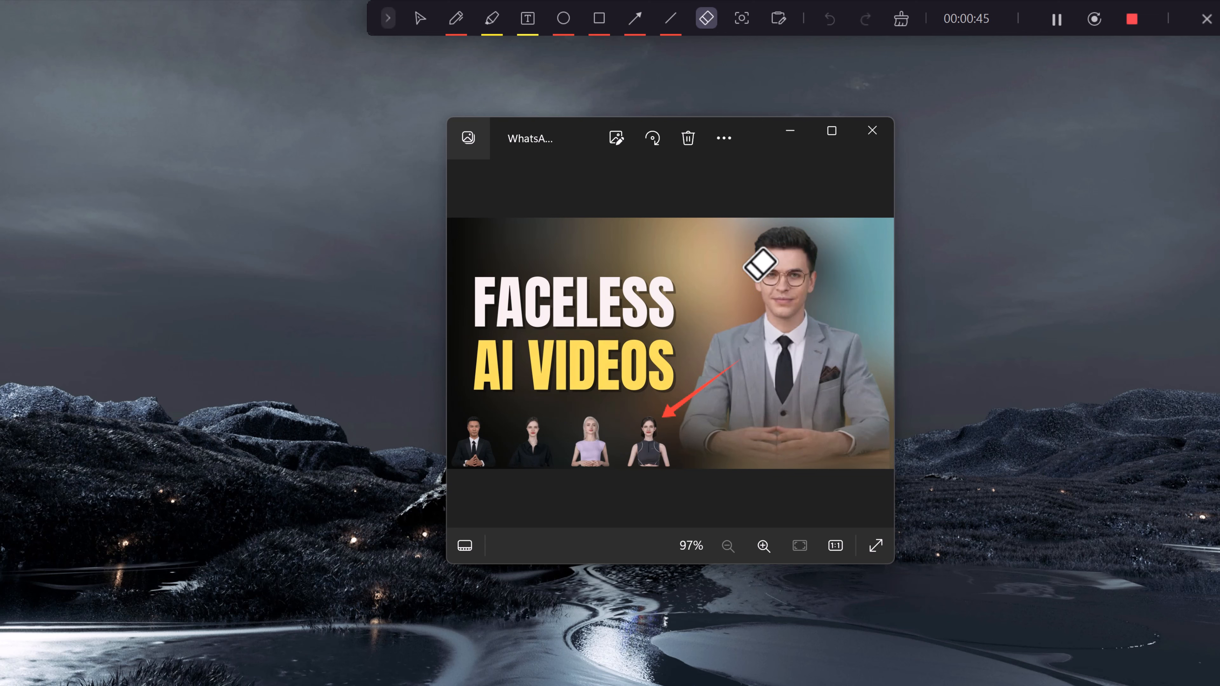
Try the spotlight and the whiteboard, drawing a red pen check mark on the blank board, undoing it and returning to the desktop
click(742, 18)
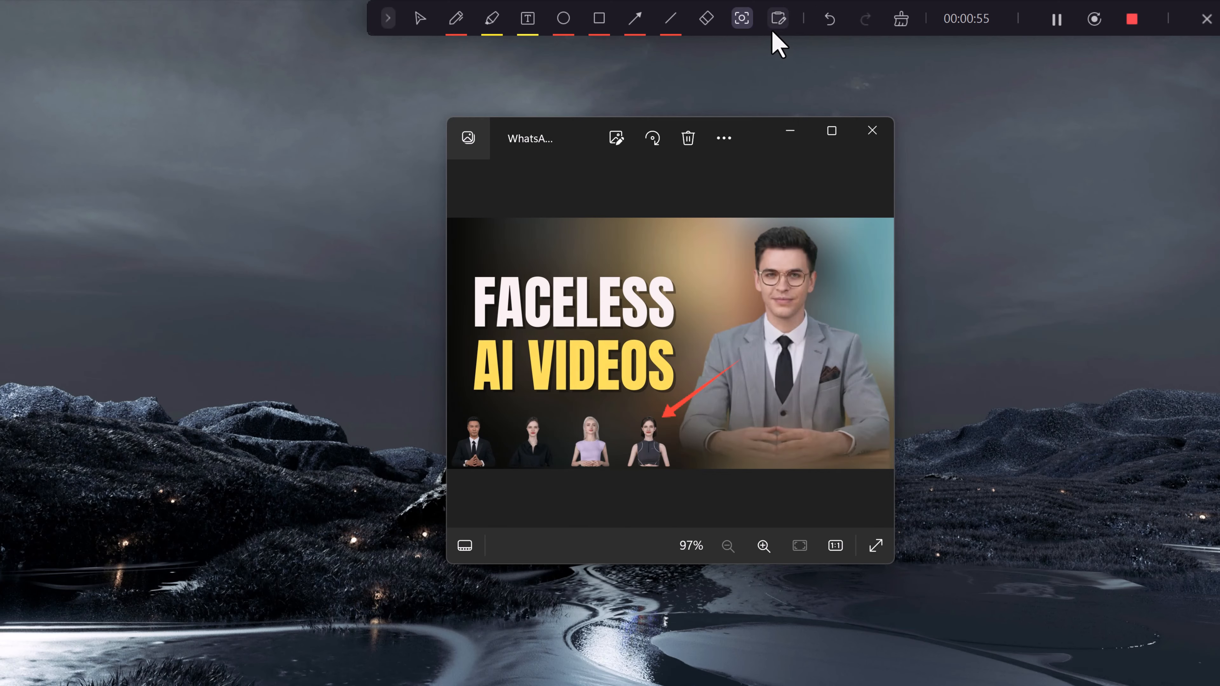
click(778, 20)
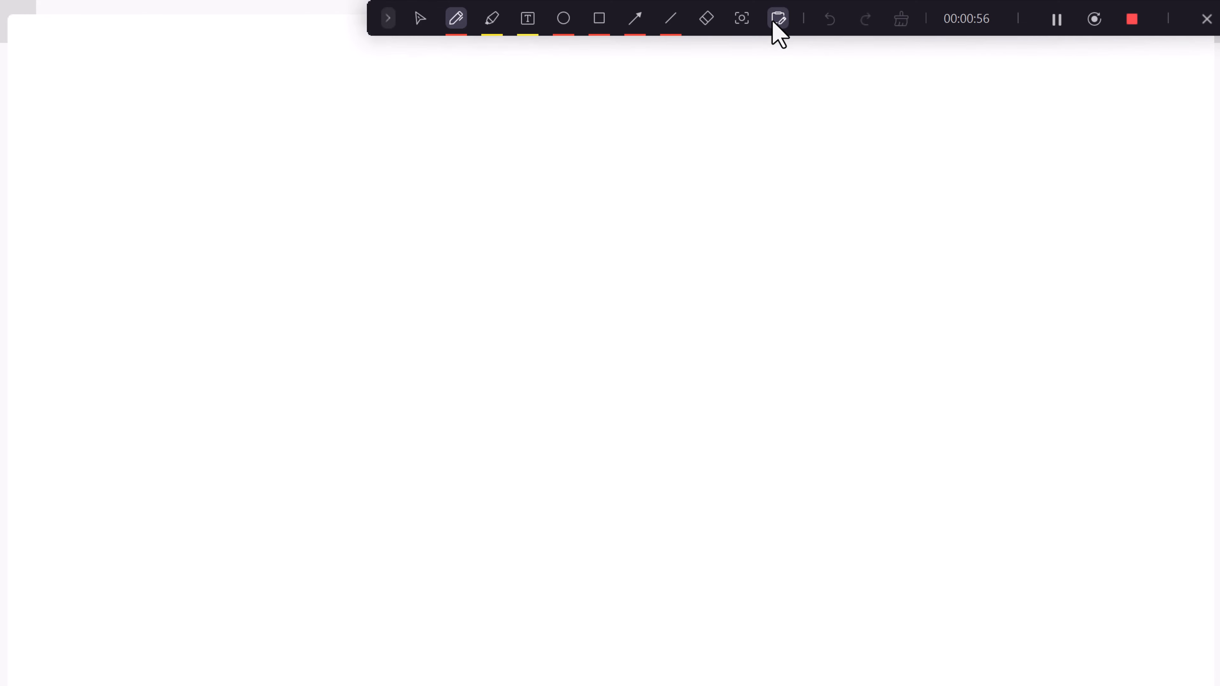
drag(545, 157, 646, 119)
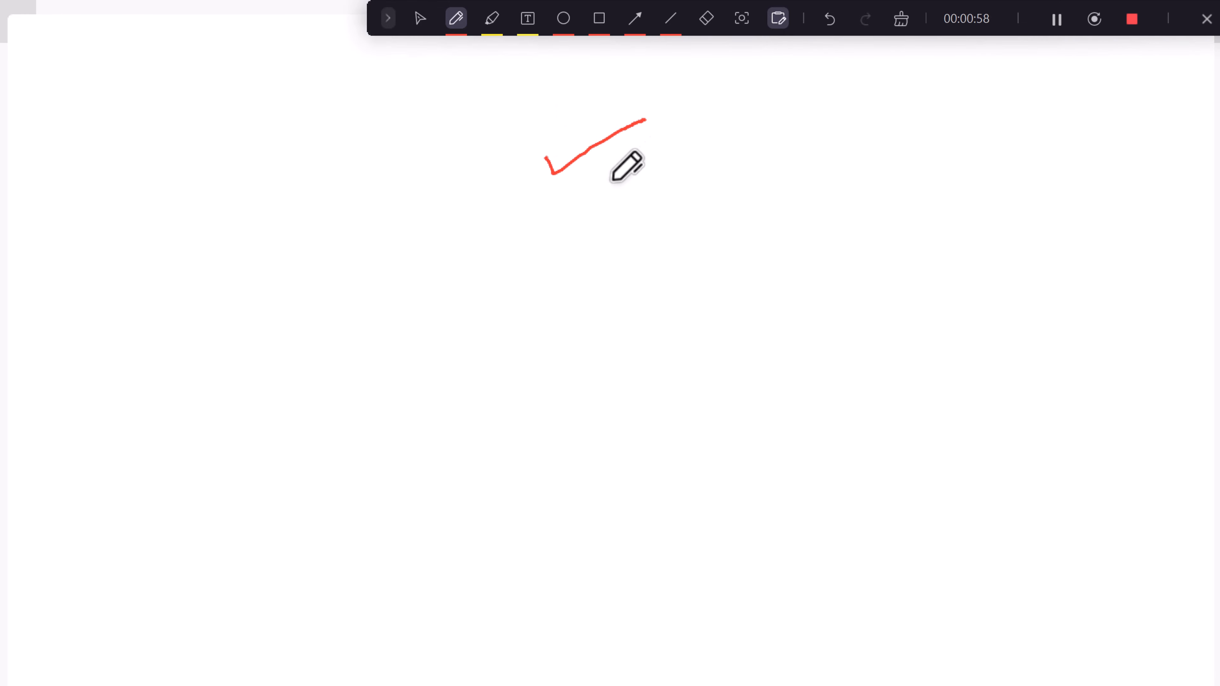
click(830, 19)
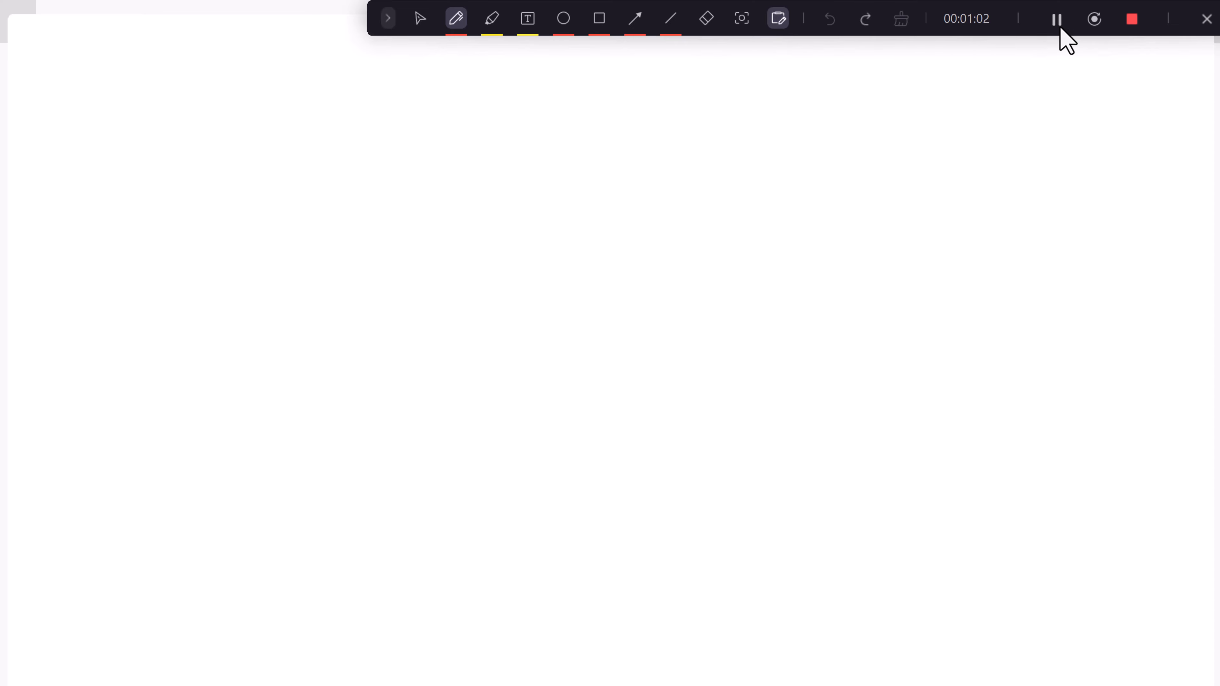
click(781, 20)
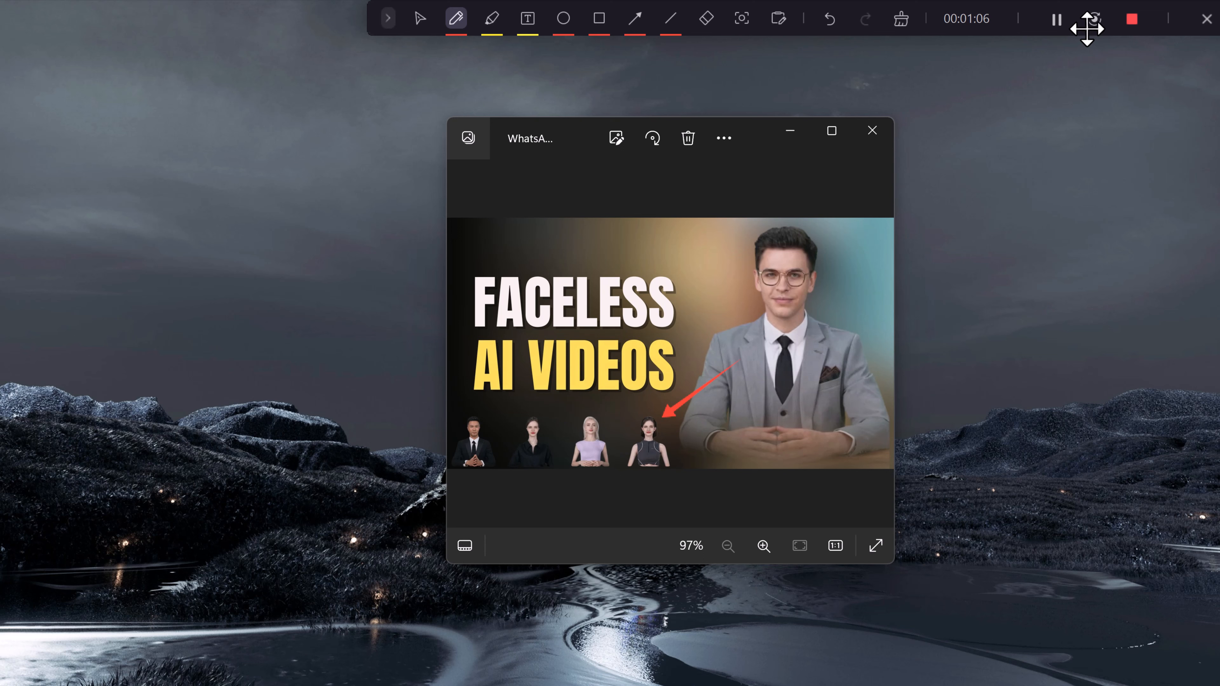
Stop the recording and add the new ScreenRec clip to the timeline, changing the project settings to match its 3454 x 2160 resolution
click(1132, 20)
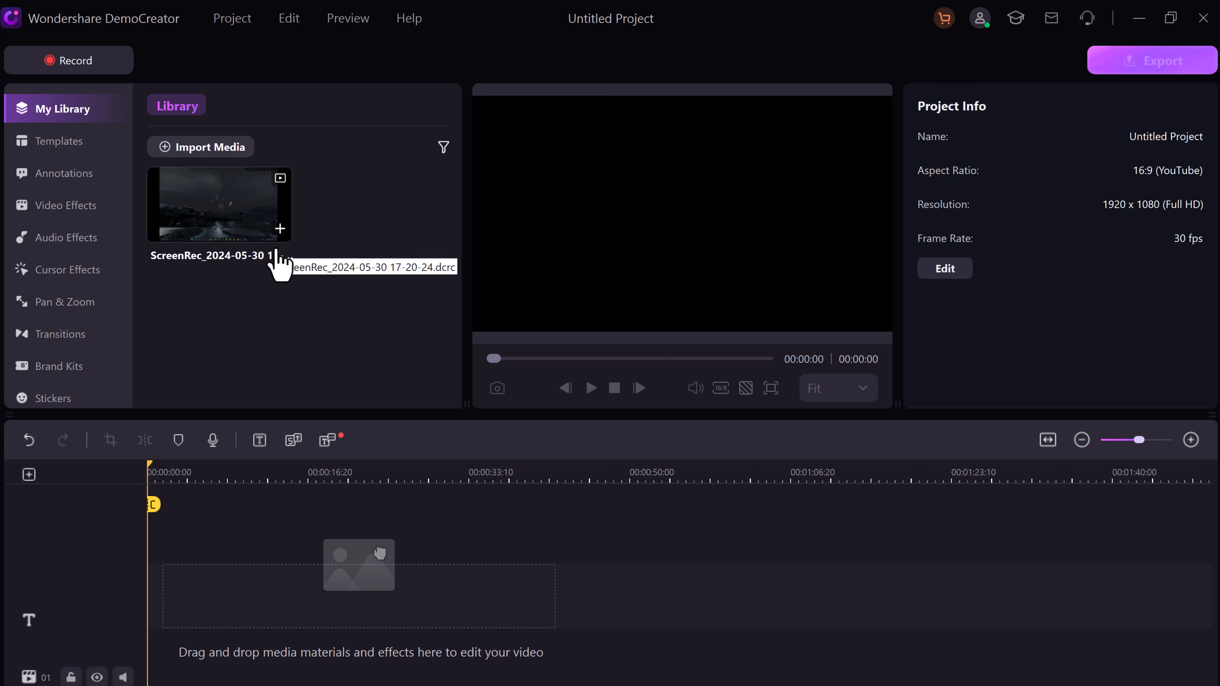
click(280, 230)
click(688, 403)
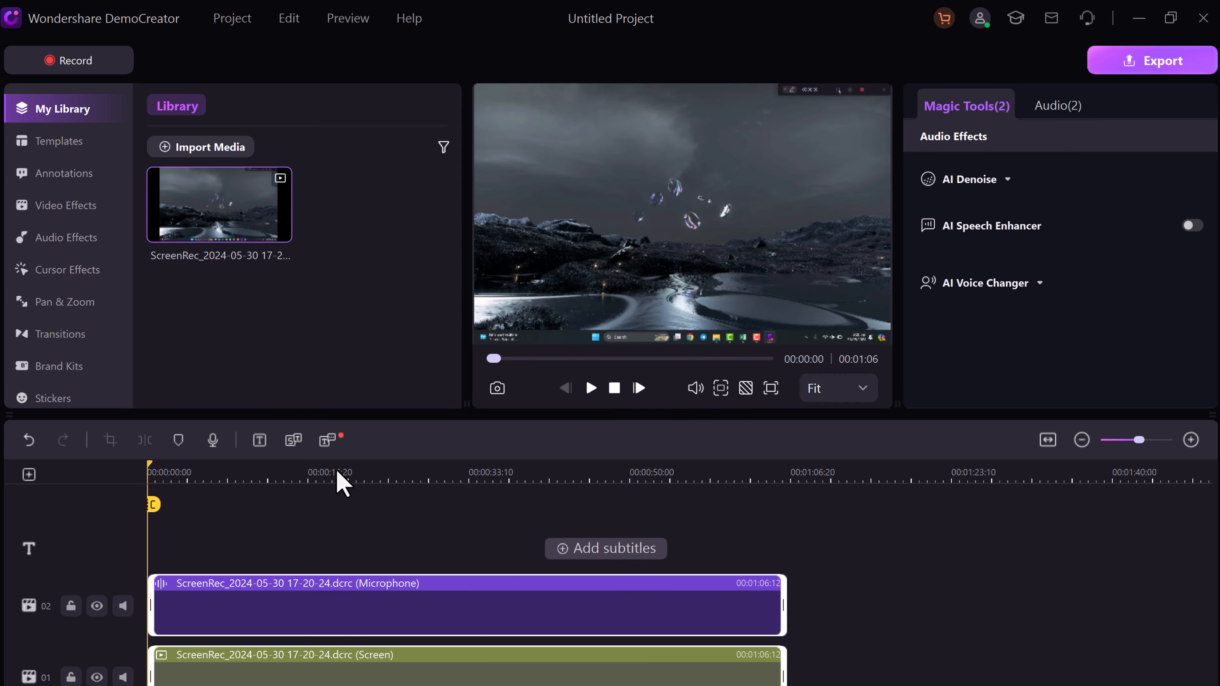
Preview the recording at about 22 seconds and delete its microphone and screen clips from the timeline
drag(336, 470, 361, 470)
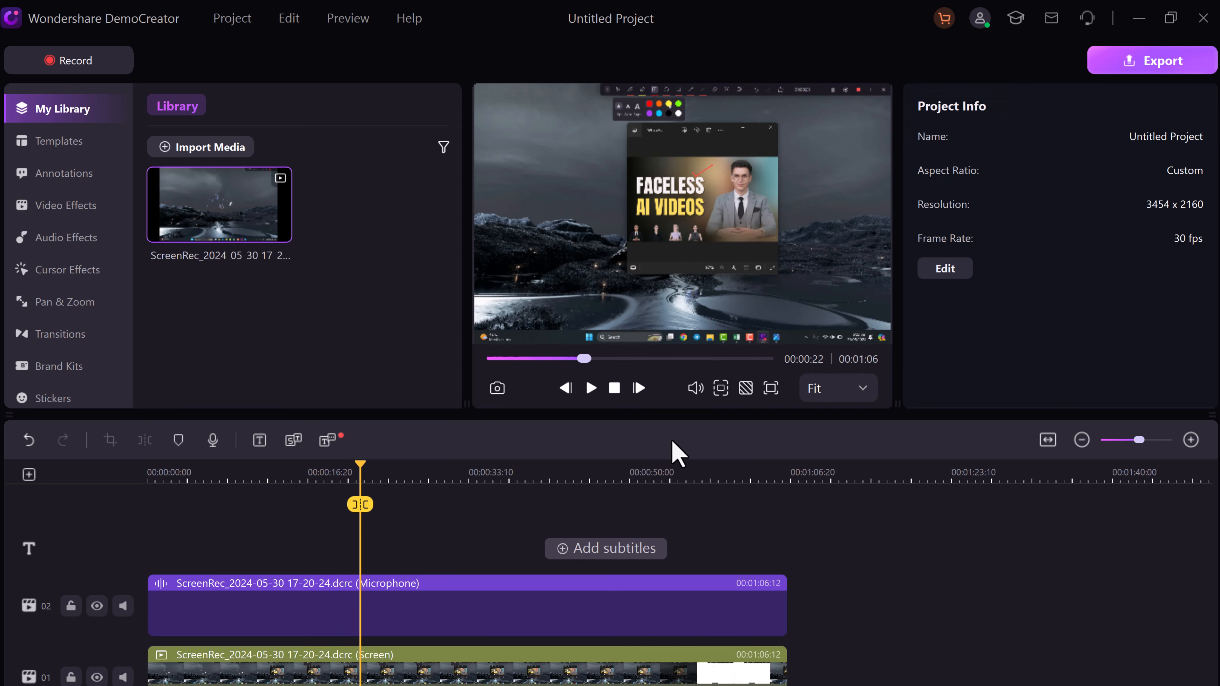
drag(825, 582, 740, 684)
key(Delete)
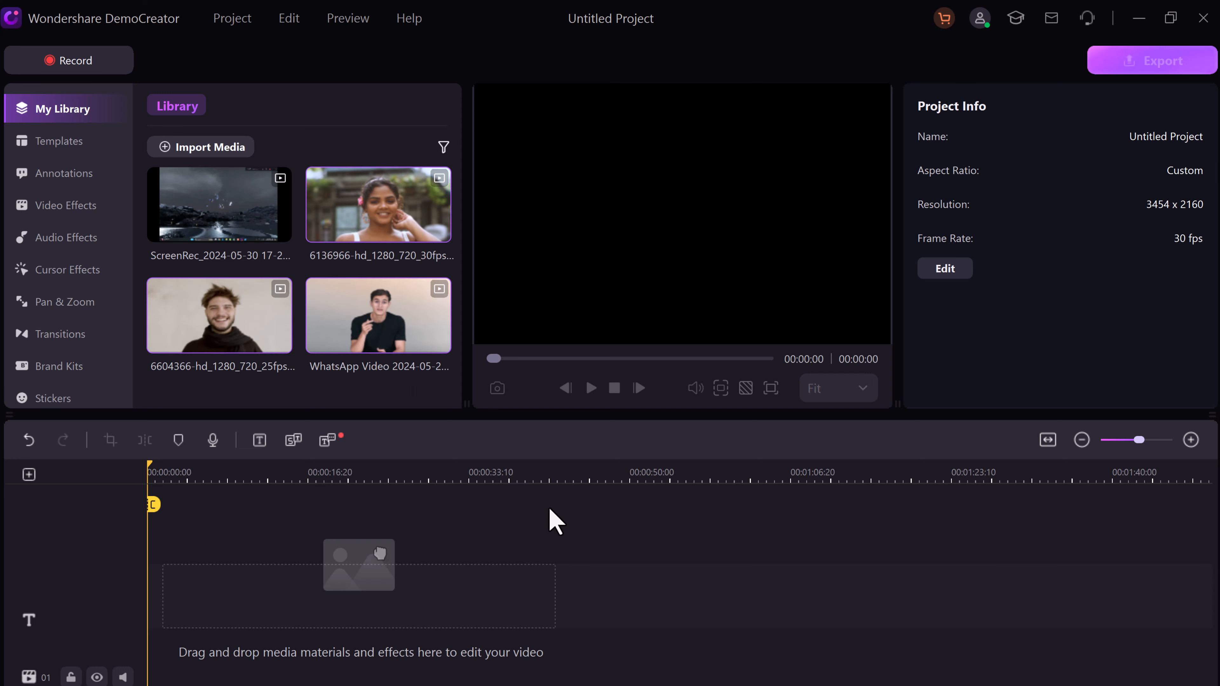
Add the 6136966-hd_1280_720 clip of the woman to the timeline, keeping the current 3454x2160 30.00fps project settings
mouse_move(379, 257)
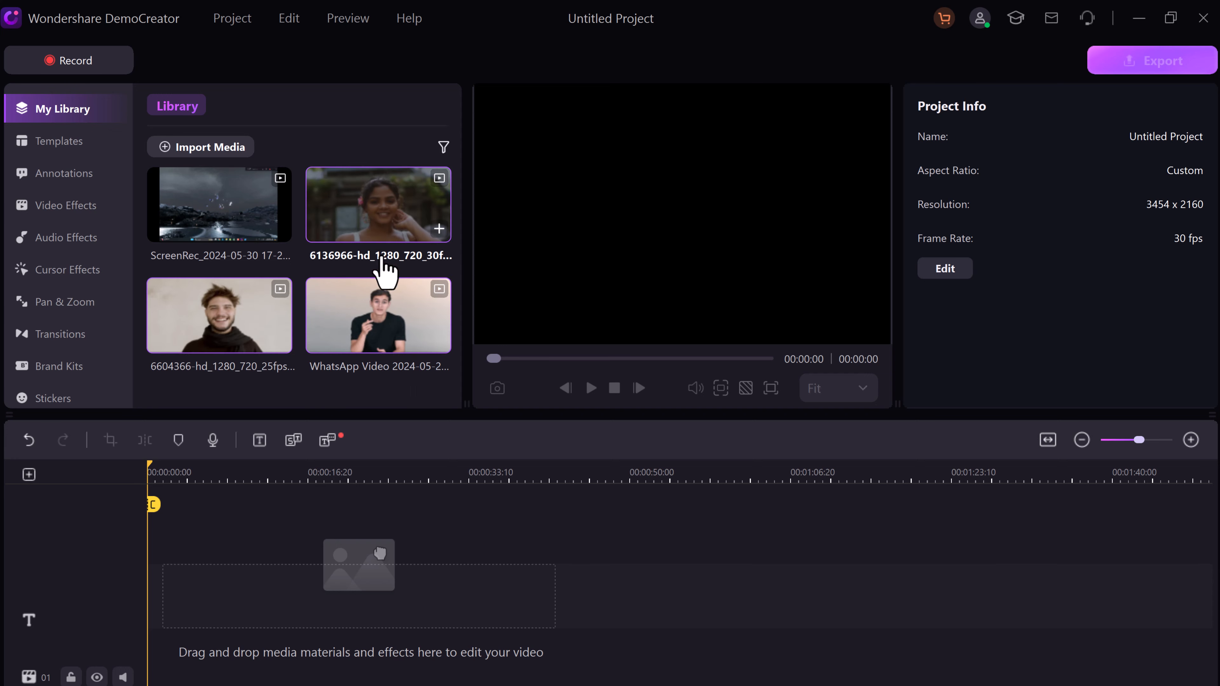
click(439, 231)
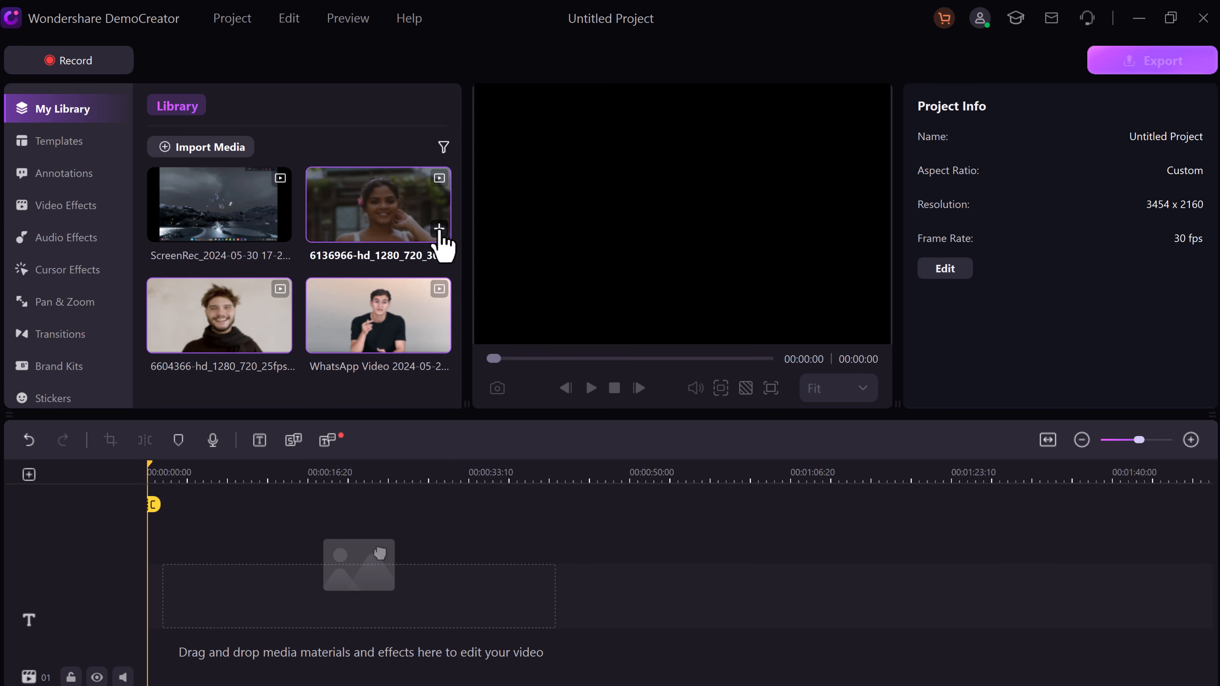
click(439, 229)
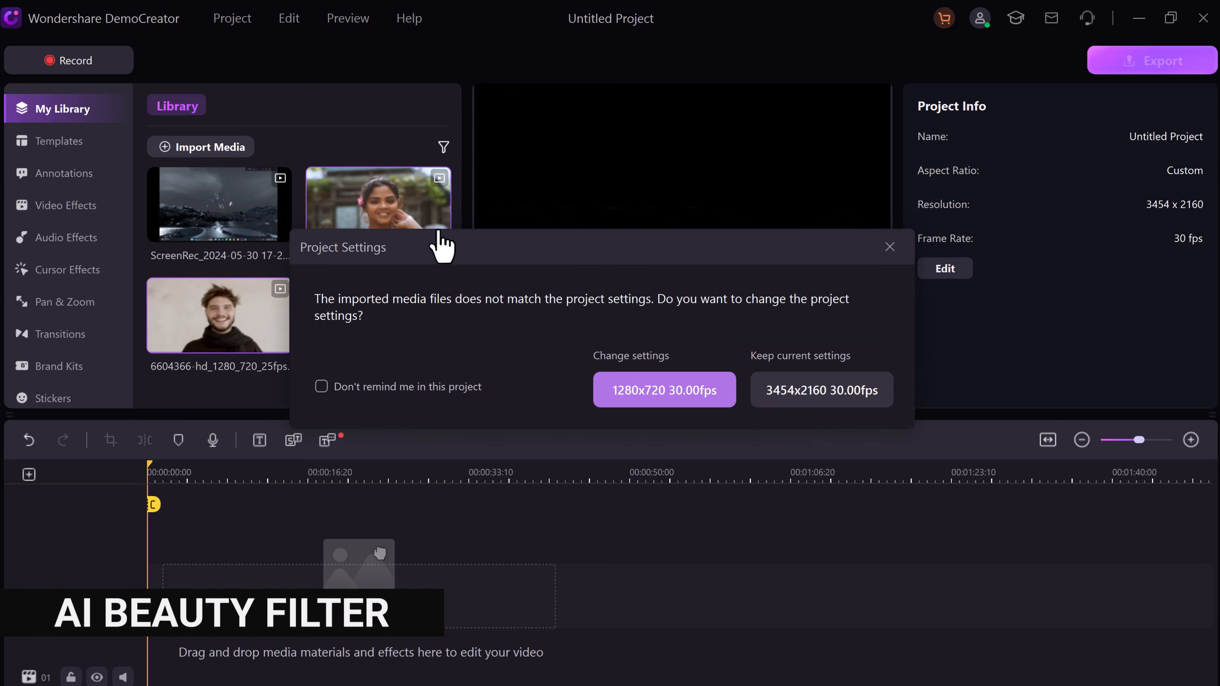
click(790, 394)
Find the AI Beauty Filter among the video effects and enable it for the woman's clip
click(87, 207)
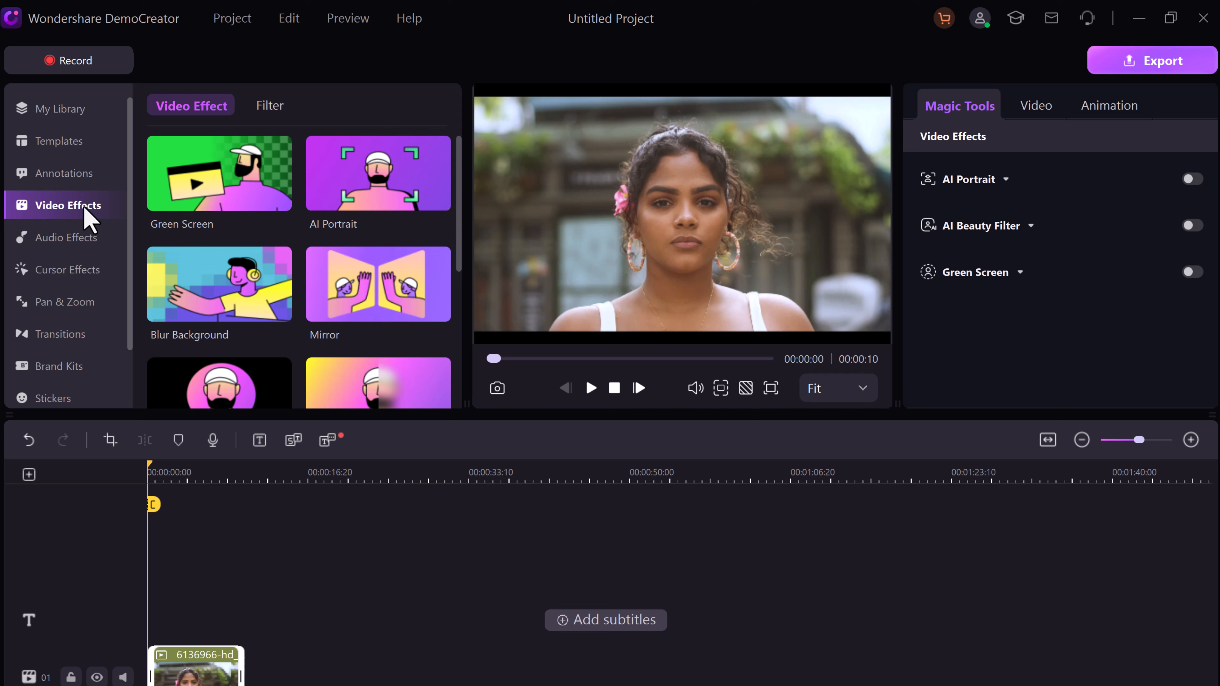
scroll(379, 293, down, 5)
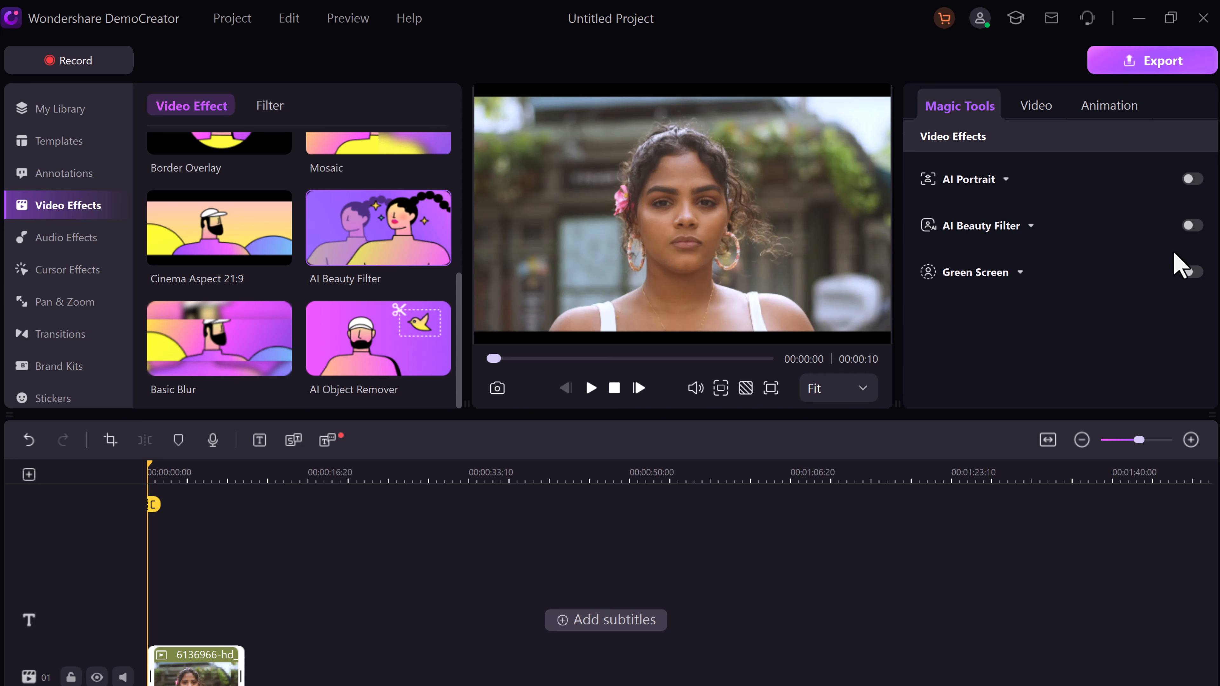
click(1191, 225)
scroll(1113, 255, down, 1)
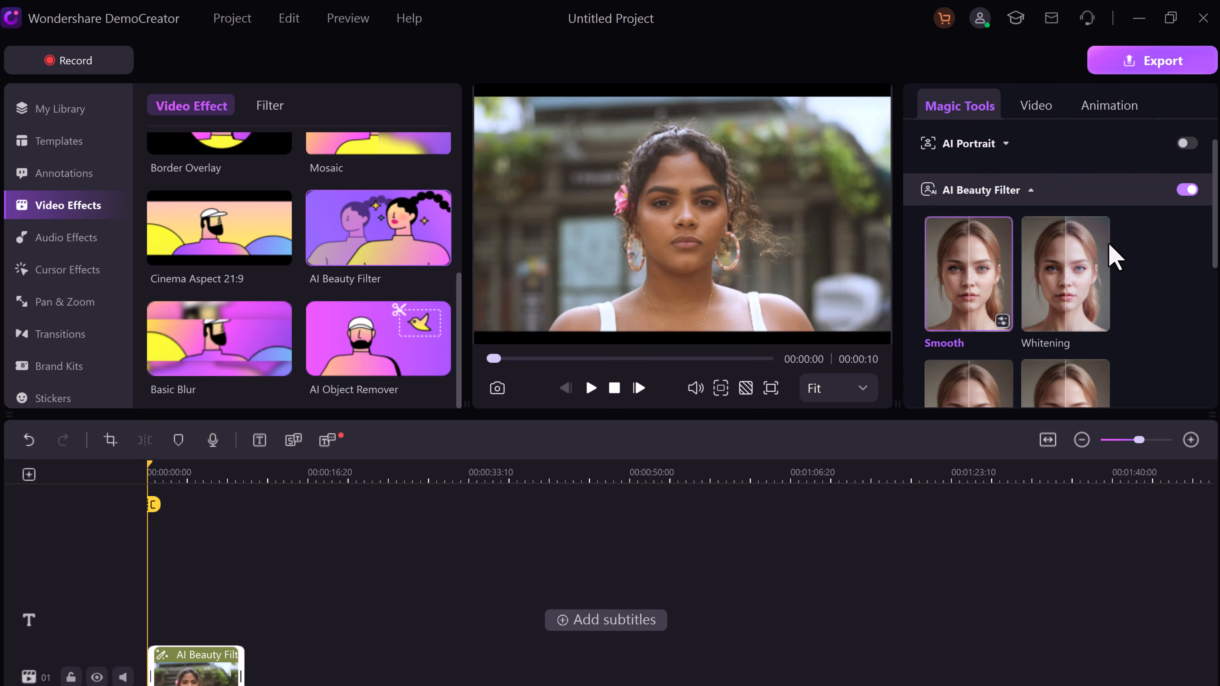
Try the Whitening, Smooth and Firm presets of the AI Beauty Filter on the clip
click(1083, 293)
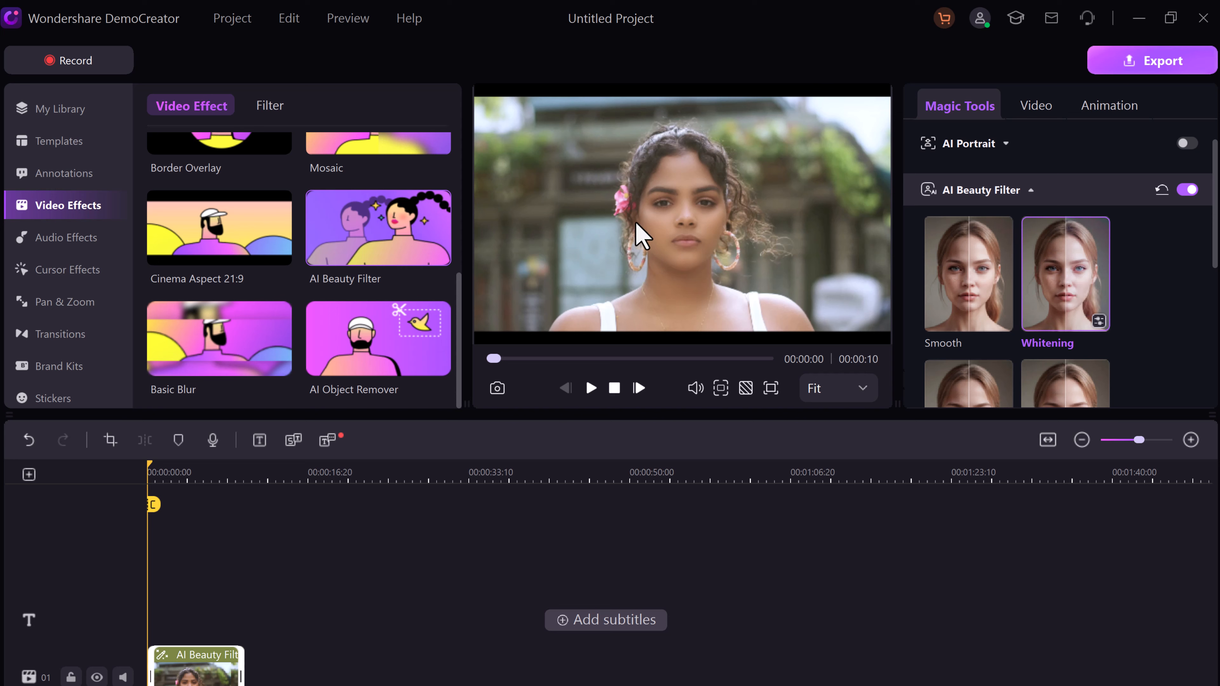
click(975, 315)
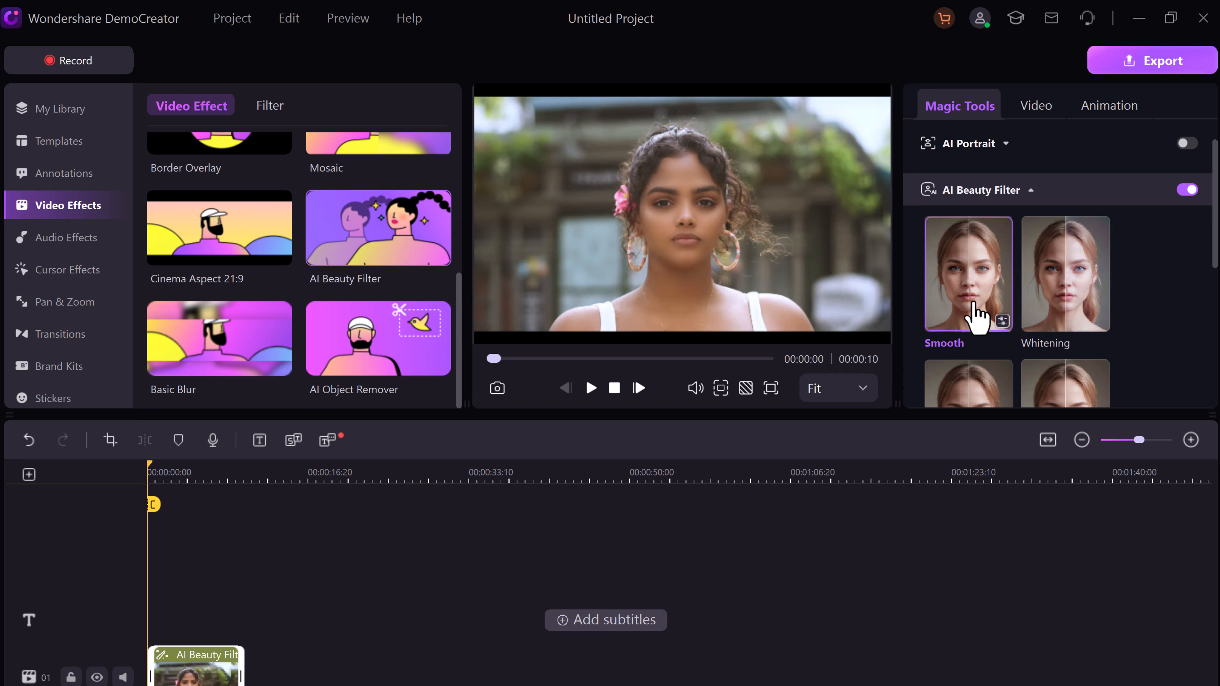
click(1059, 307)
scroll(1088, 338, down, 1)
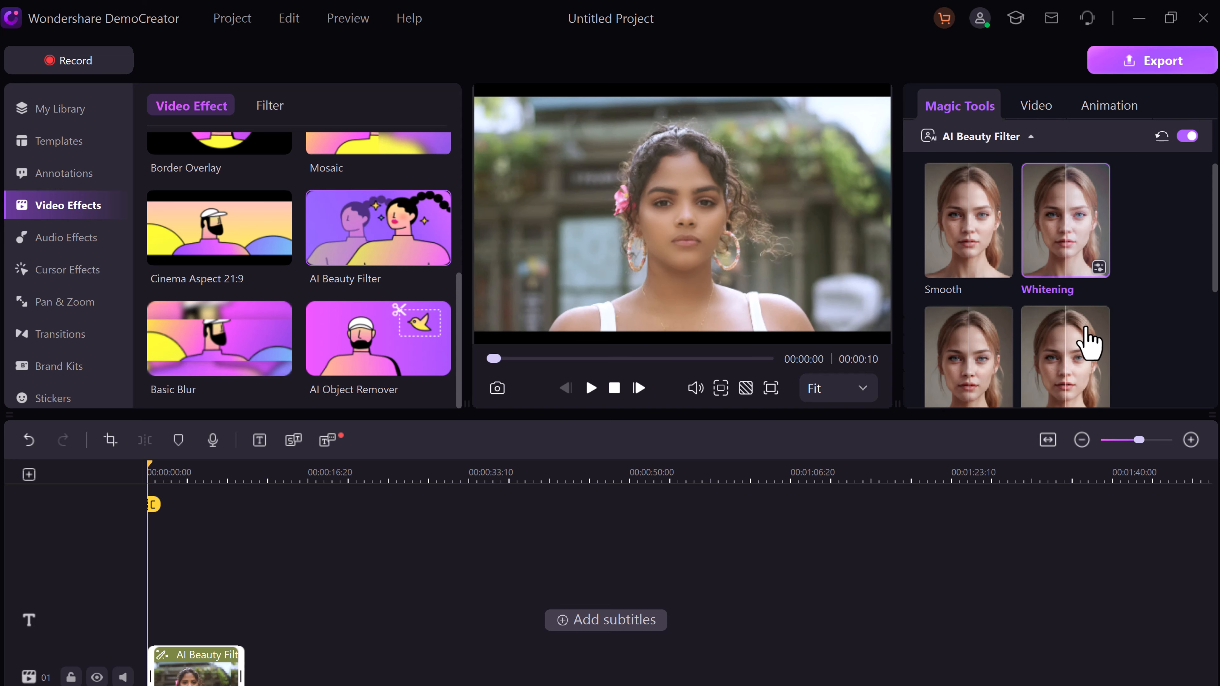
scroll(1089, 342, down, 2)
click(1087, 307)
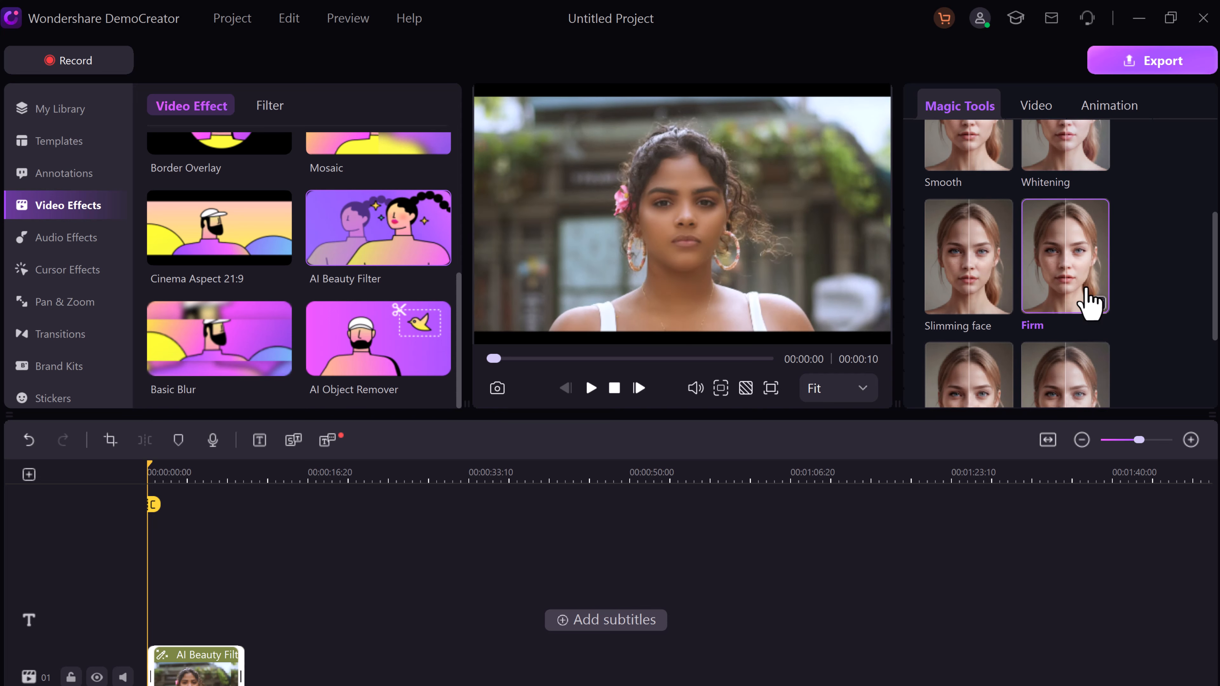
Try the Natural and Contouring presets of the AI Beauty Filter on the clip
scroll(1085, 331, down, 1)
click(1083, 350)
scroll(1088, 351, down, 2)
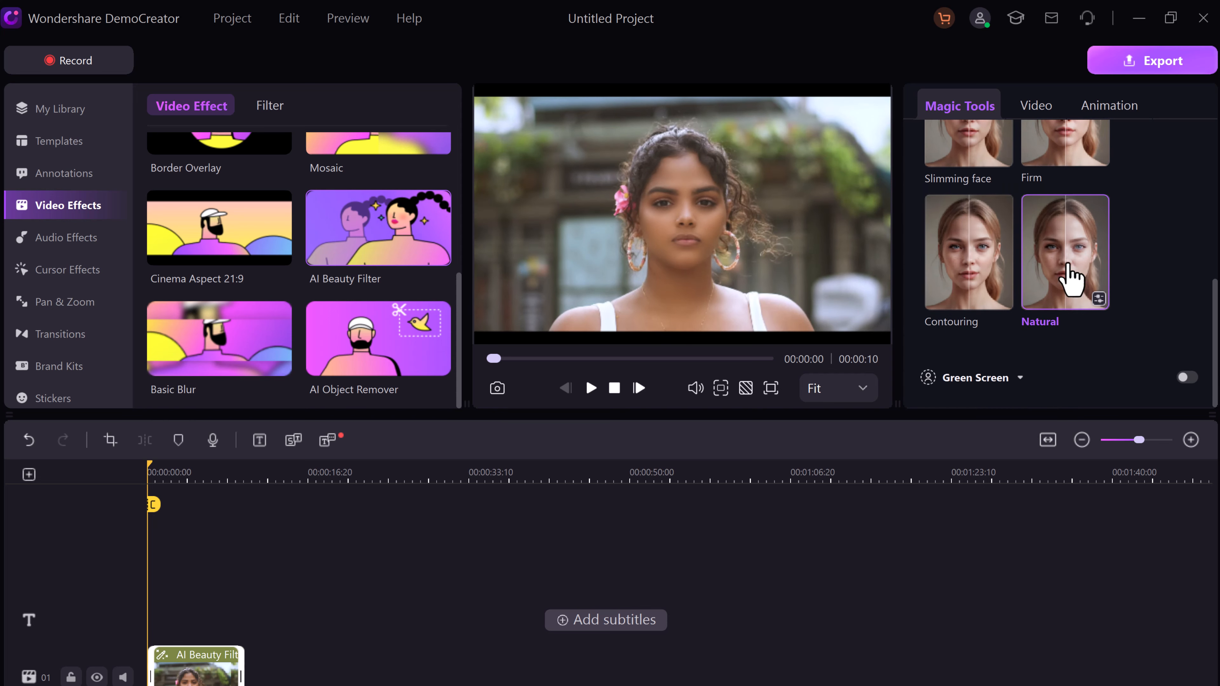
click(968, 293)
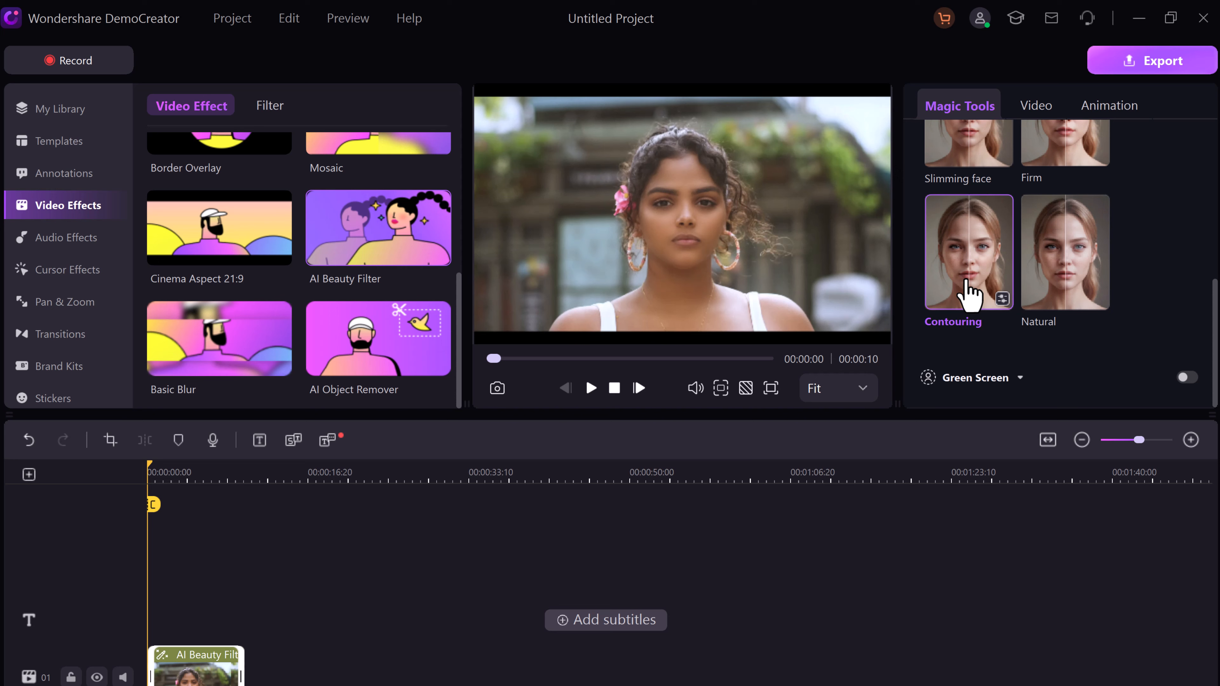
click(1048, 283)
Apply the Whitening beauty preset to the clip and play the first 3 seconds of the result
scroll(1048, 282, up, 3)
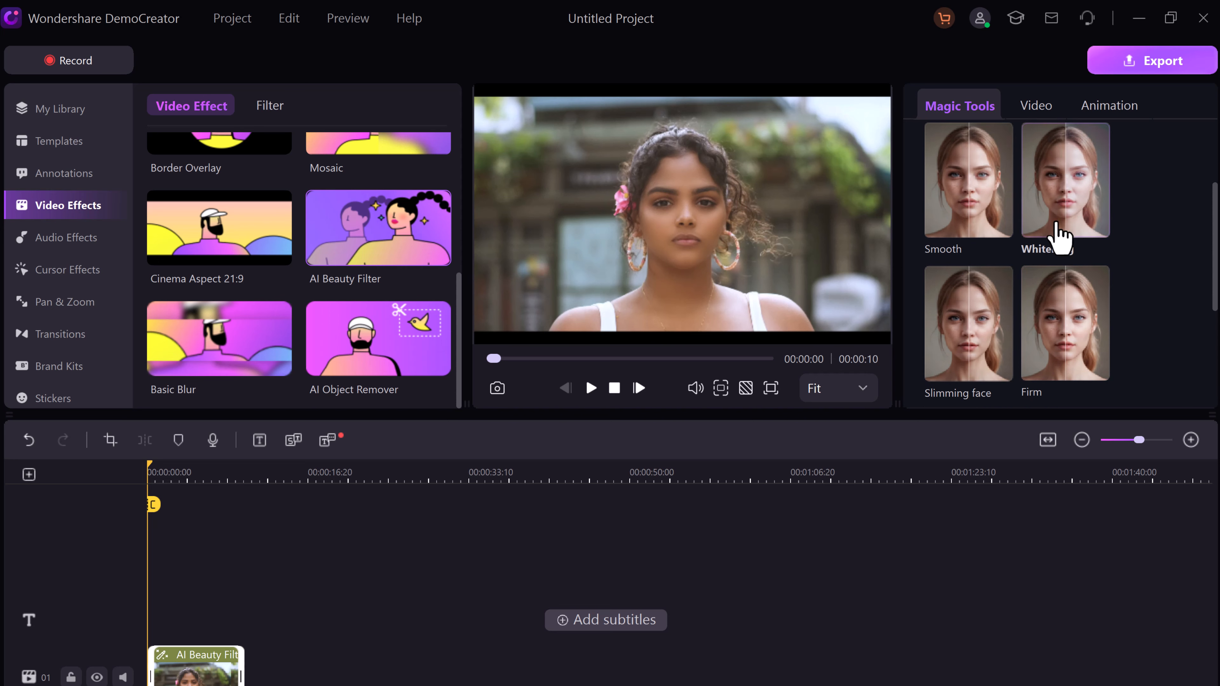
click(1047, 235)
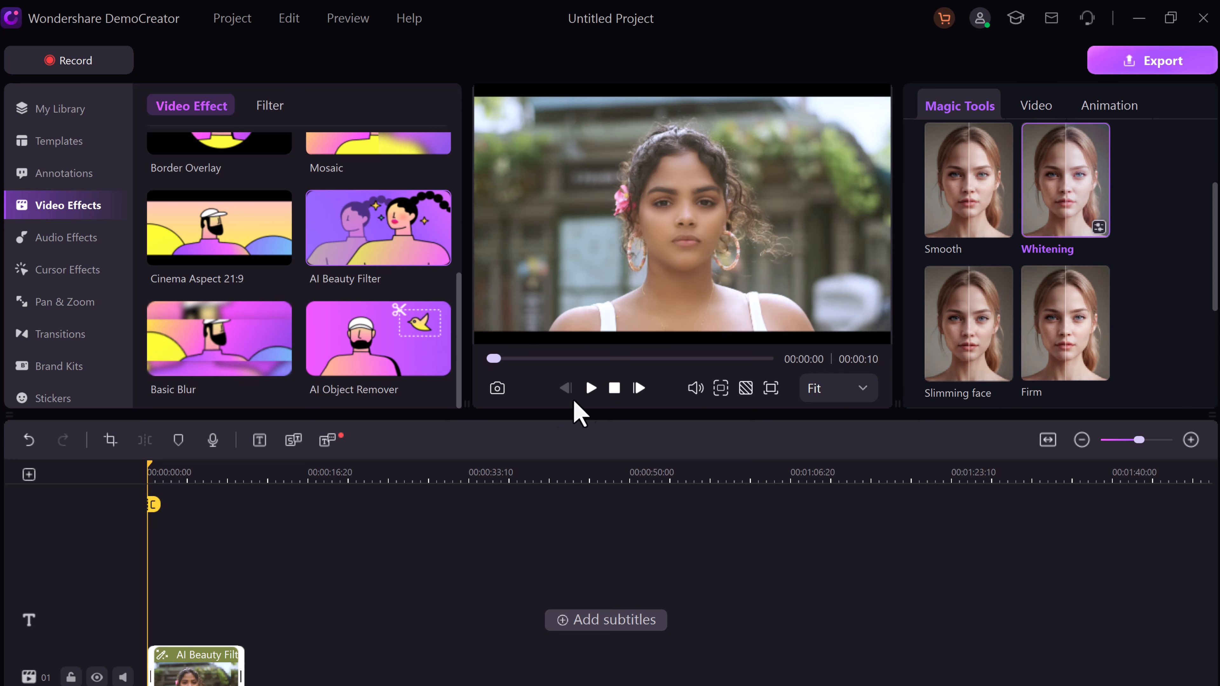
click(591, 389)
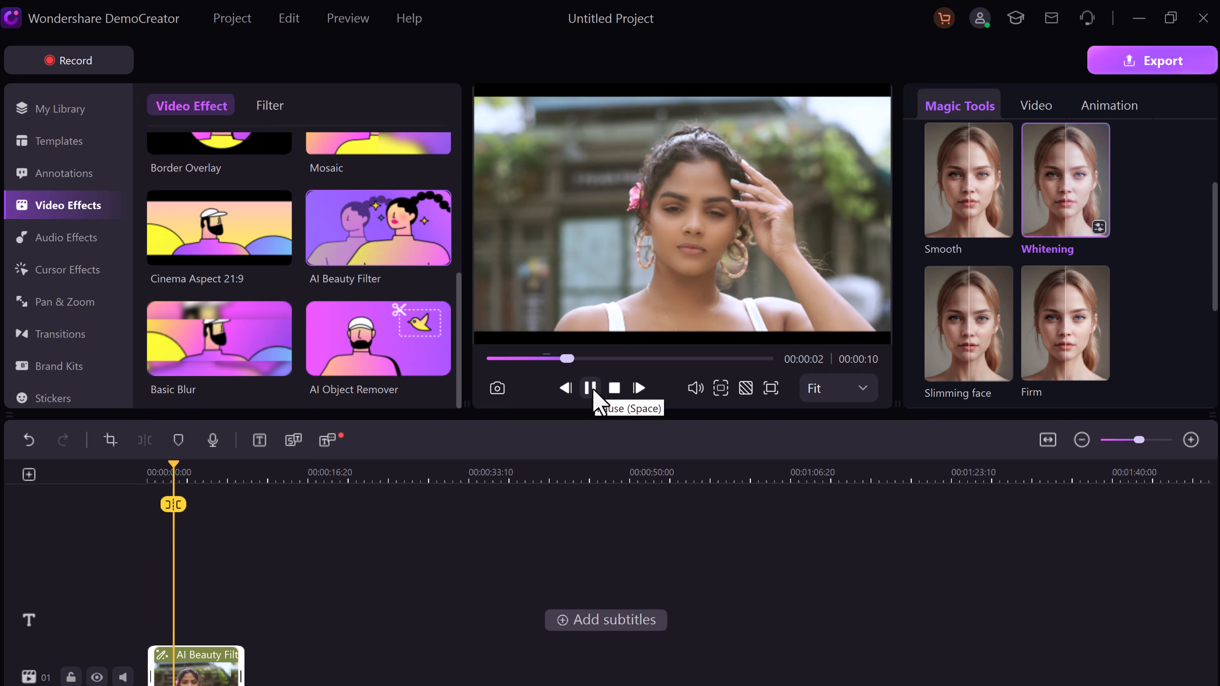
click(594, 390)
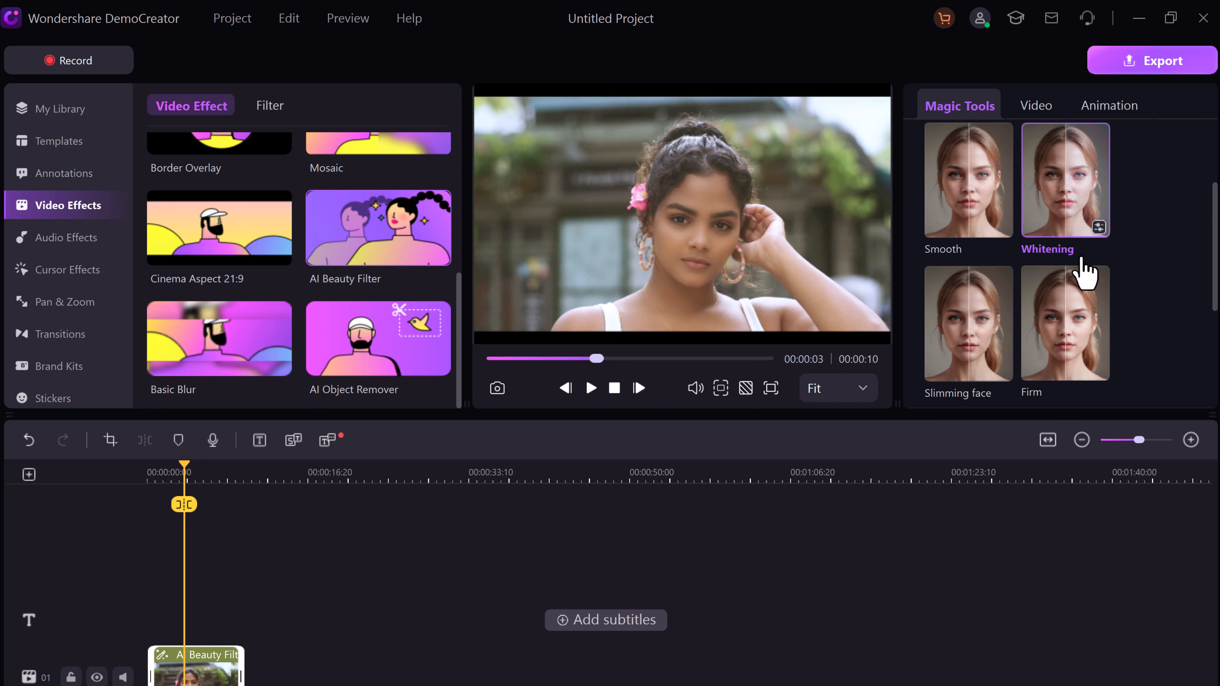
In the Whitening preset's advanced settings, set skin brightening to 95%, face slimming to 21% and chin size to 19%
click(1099, 228)
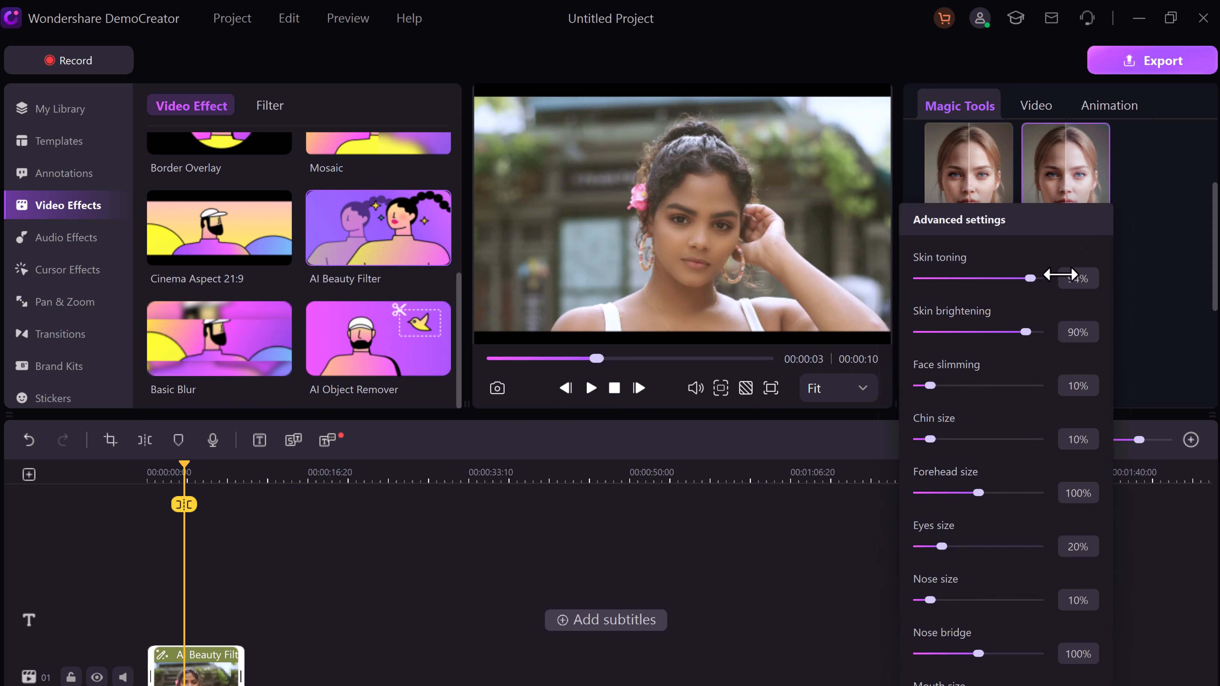
drag(1004, 340, 1027, 331)
mouse_move(942, 387)
mouse_down()
mouse_move(955, 388)
mouse_move(906, 387)
mouse_move(1065, 385)
mouse_move(954, 392)
mouse_up()
mouse_move(930, 438)
mouse_down()
mouse_move(957, 438)
mouse_move(948, 450)
mouse_up()
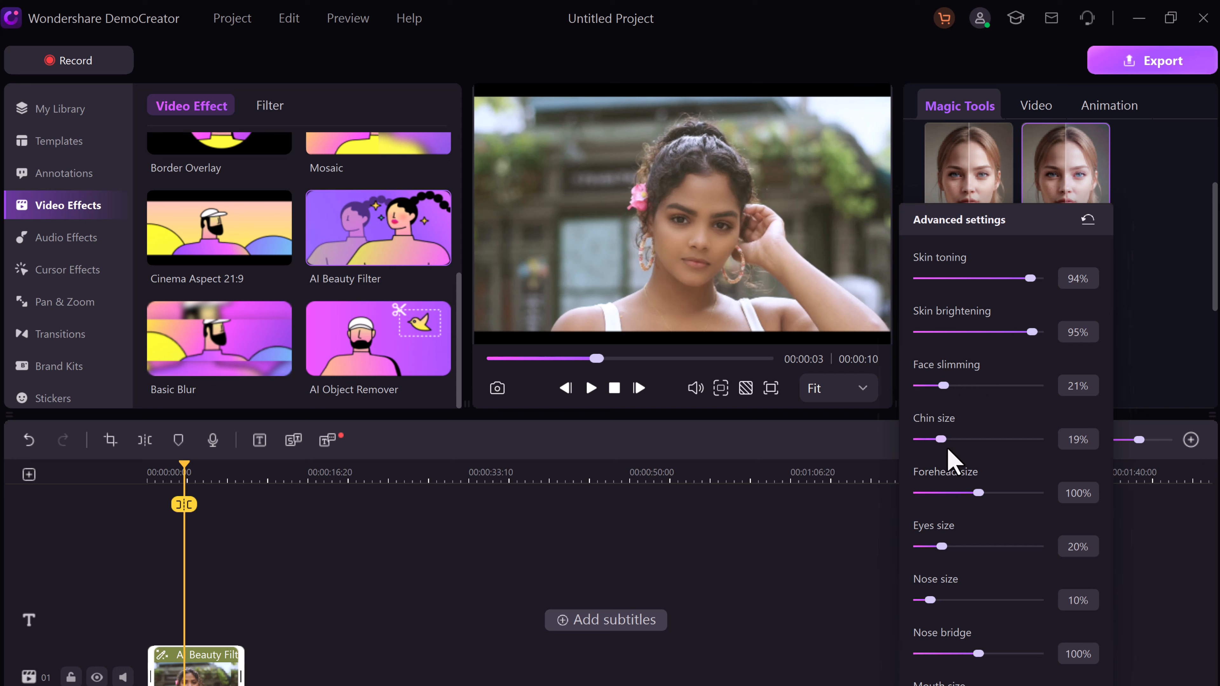
Set the forehead size to 47%, eyes size to 61% and nose size to 41%, and close the advanced settings
drag(979, 494, 948, 493)
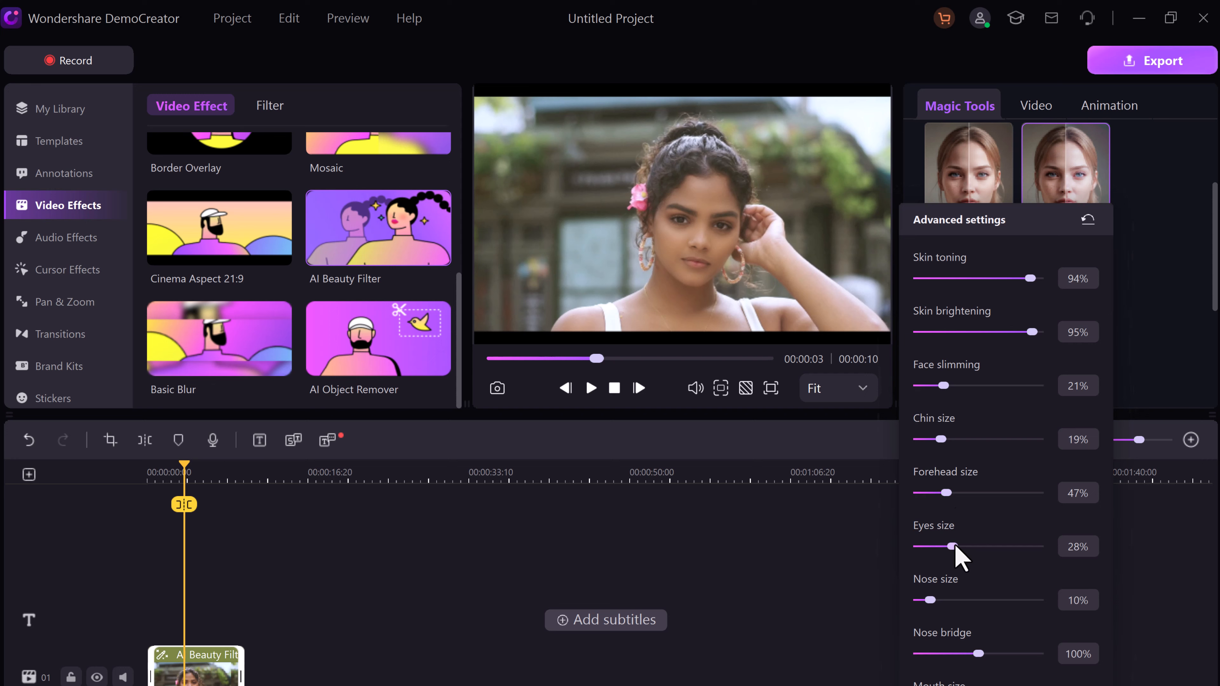
drag(955, 546, 993, 548)
drag(936, 602, 969, 600)
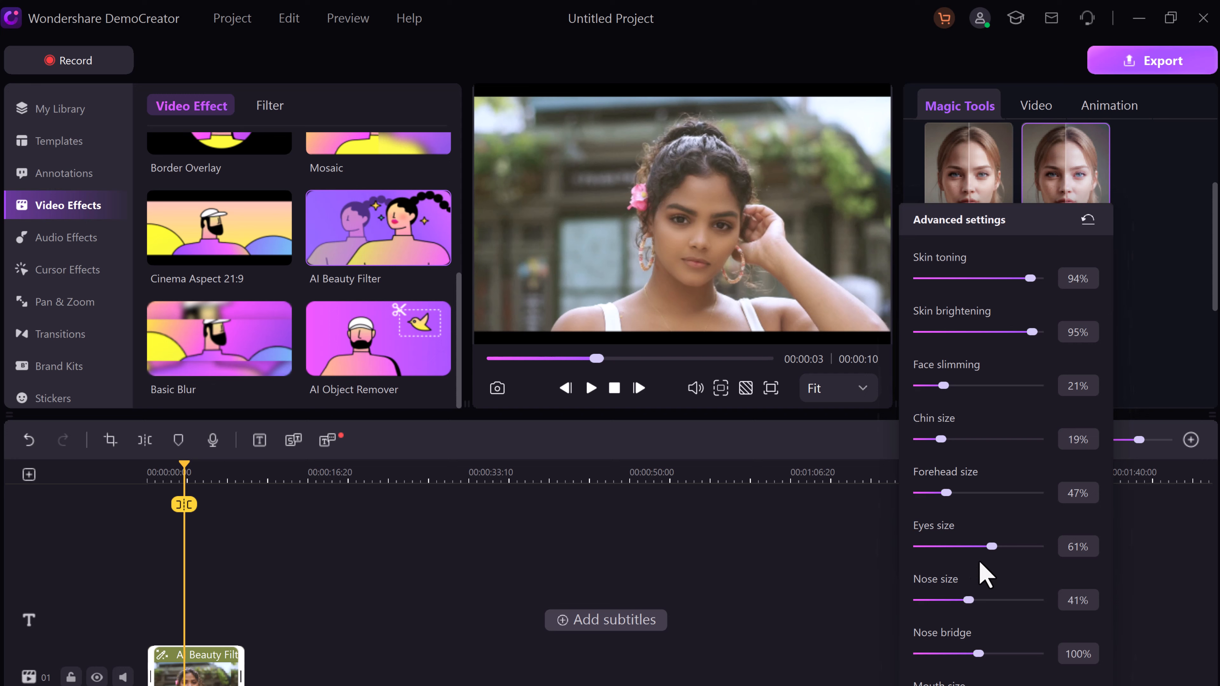
click(1163, 594)
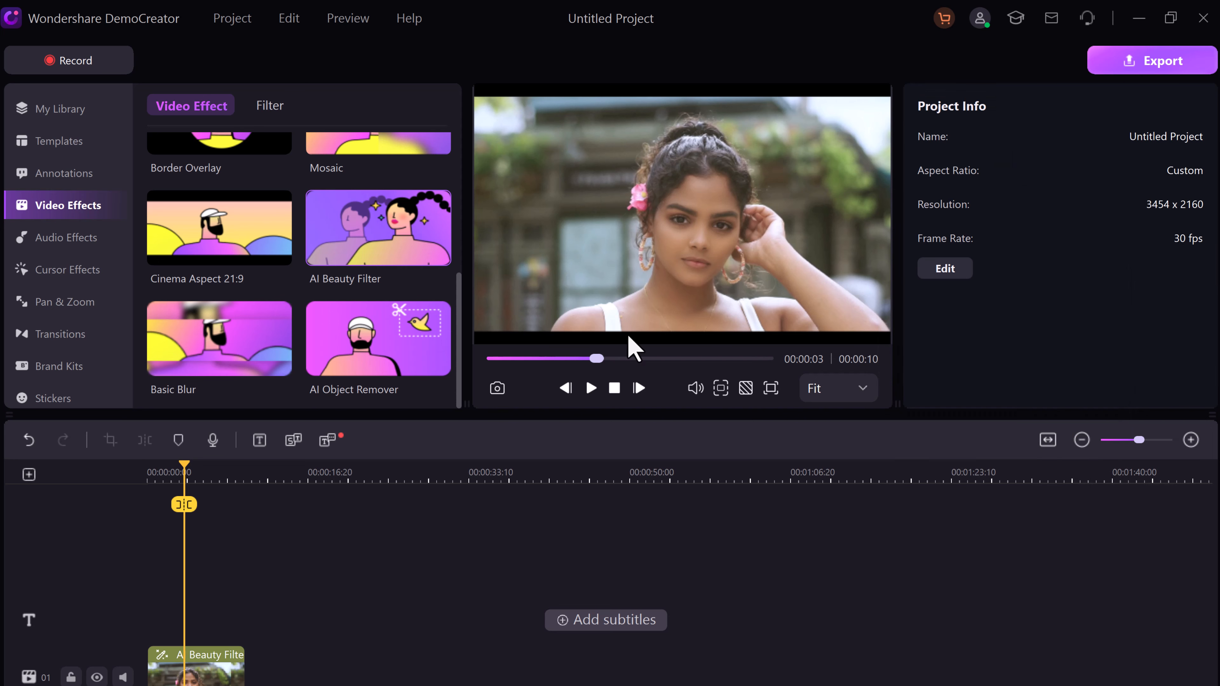
Replace the woman's clip on the timeline with the WhatsApp Video 2024-05-28 clip from the library
click(92, 114)
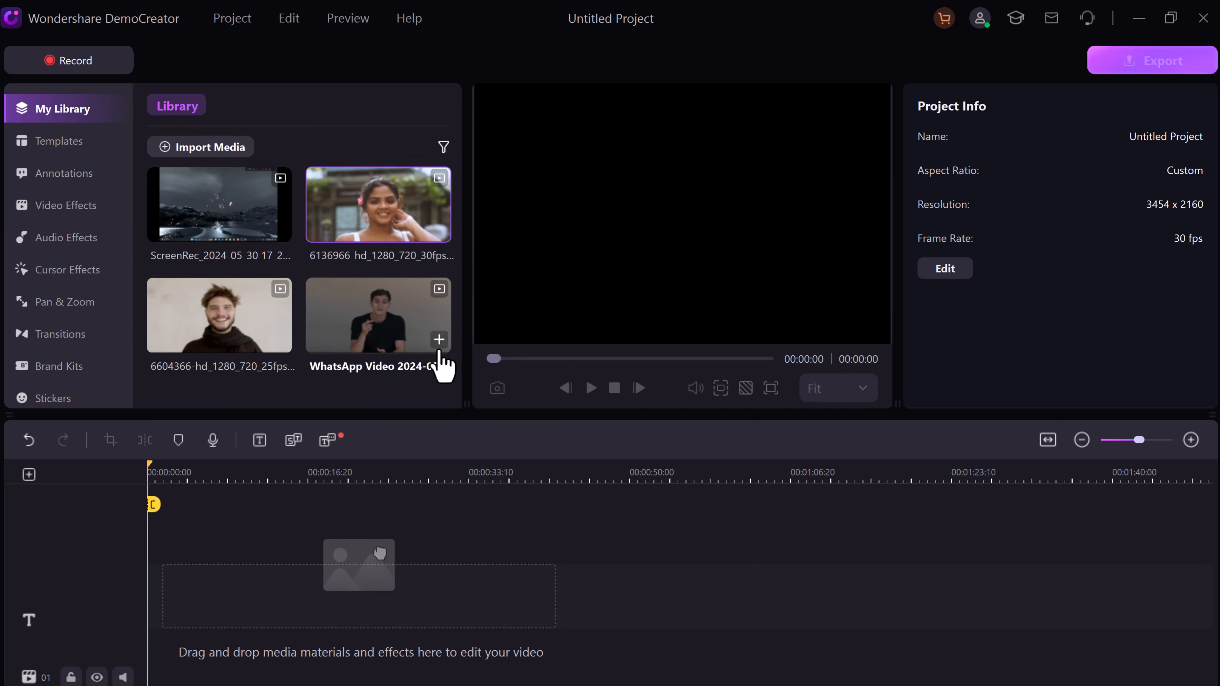
click(439, 334)
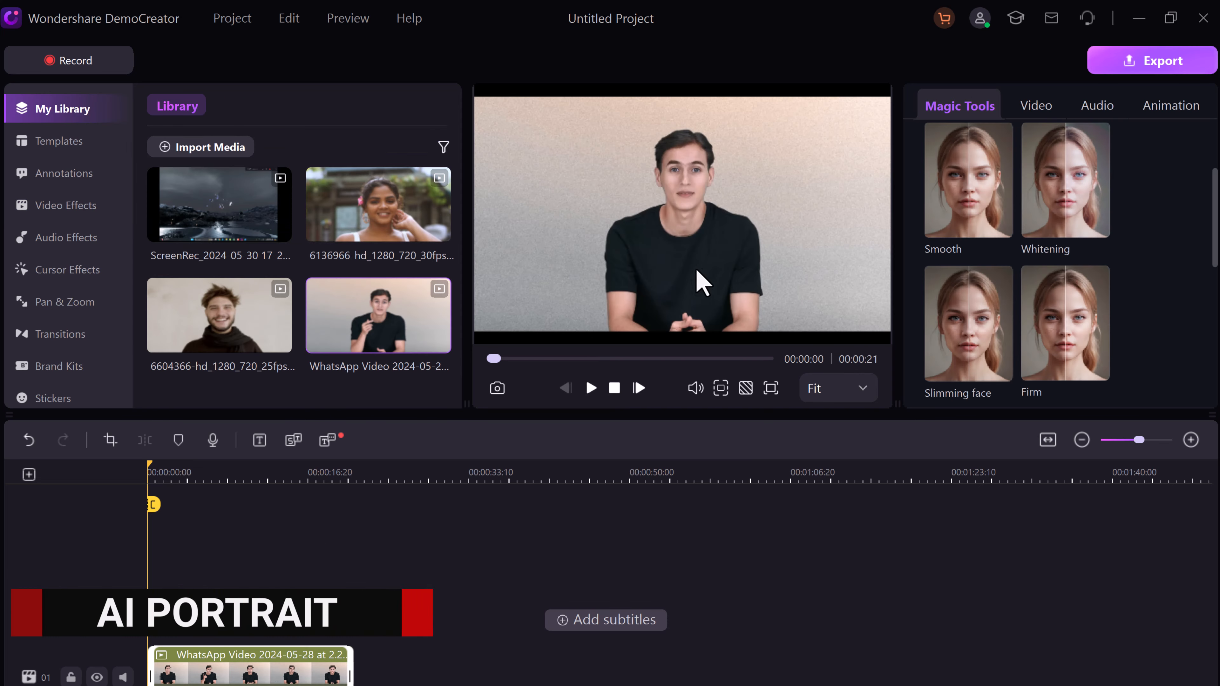
Play the first 2 seconds of the WhatsApp clip and turn on AI Portrait for it
click(595, 391)
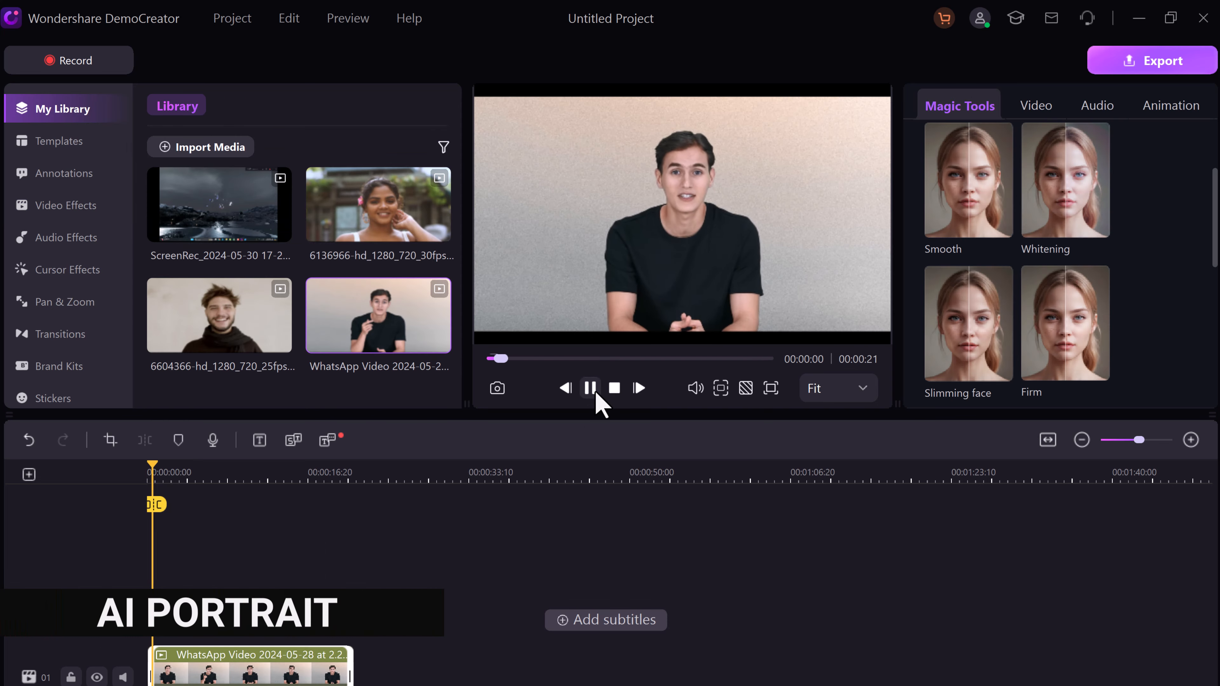
key(space)
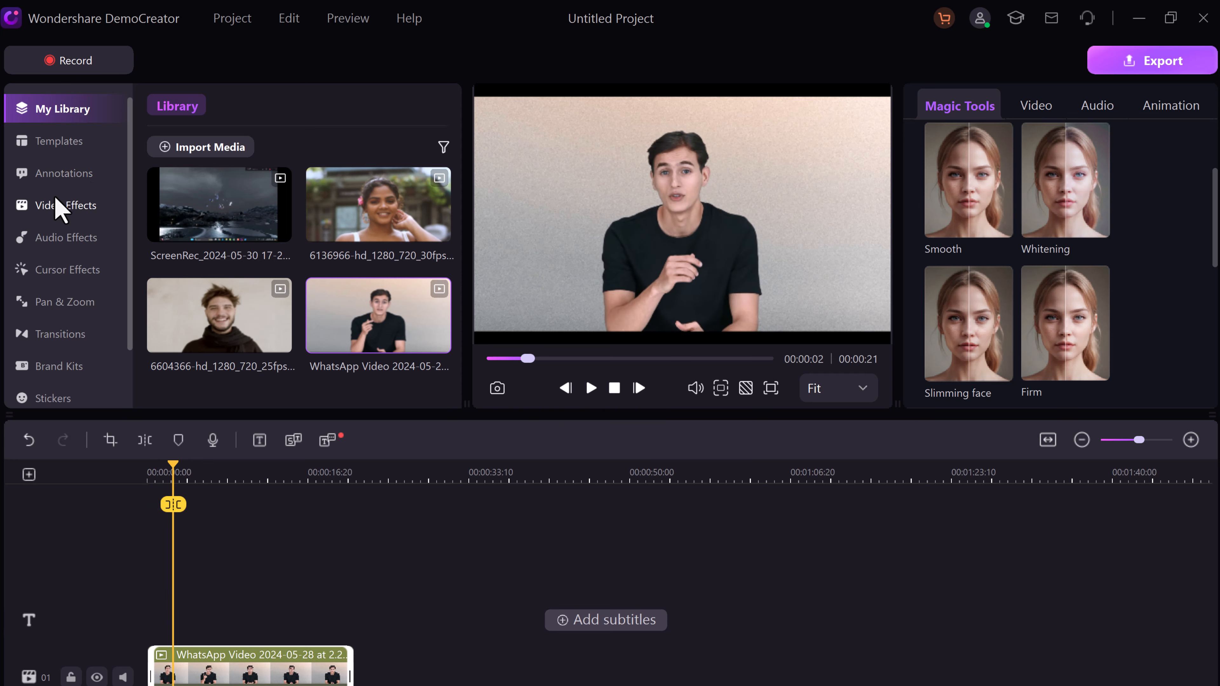
click(55, 198)
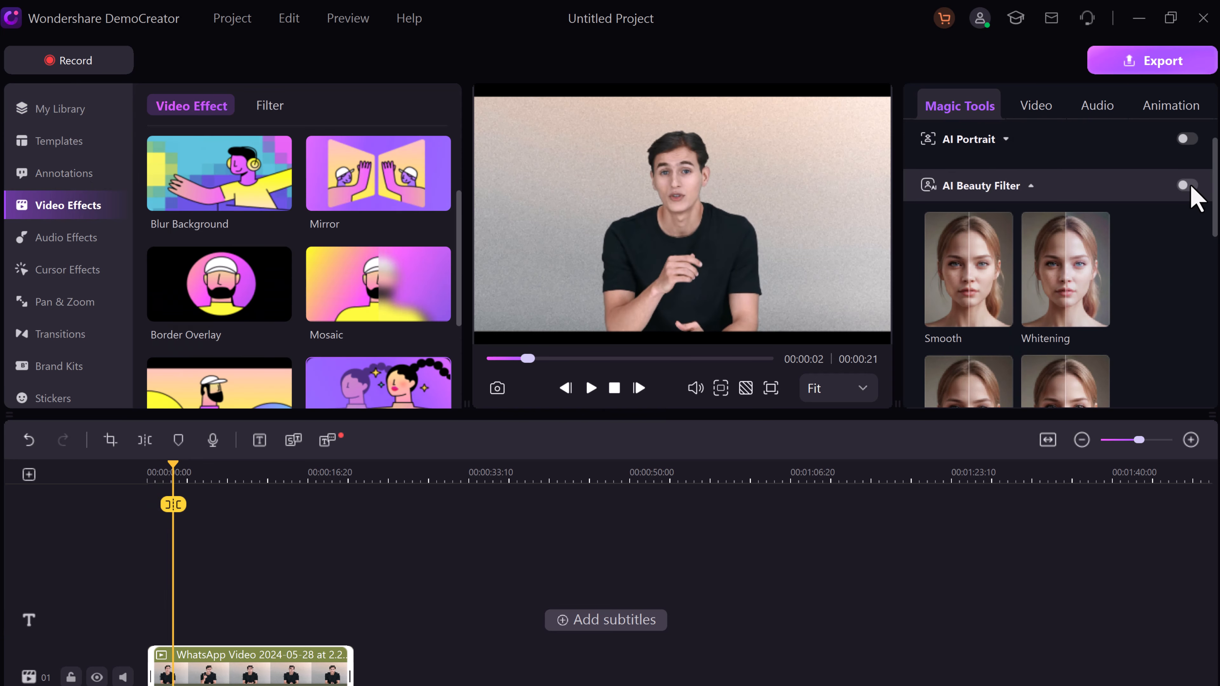
scroll(1192, 183, up, 1)
click(1188, 162)
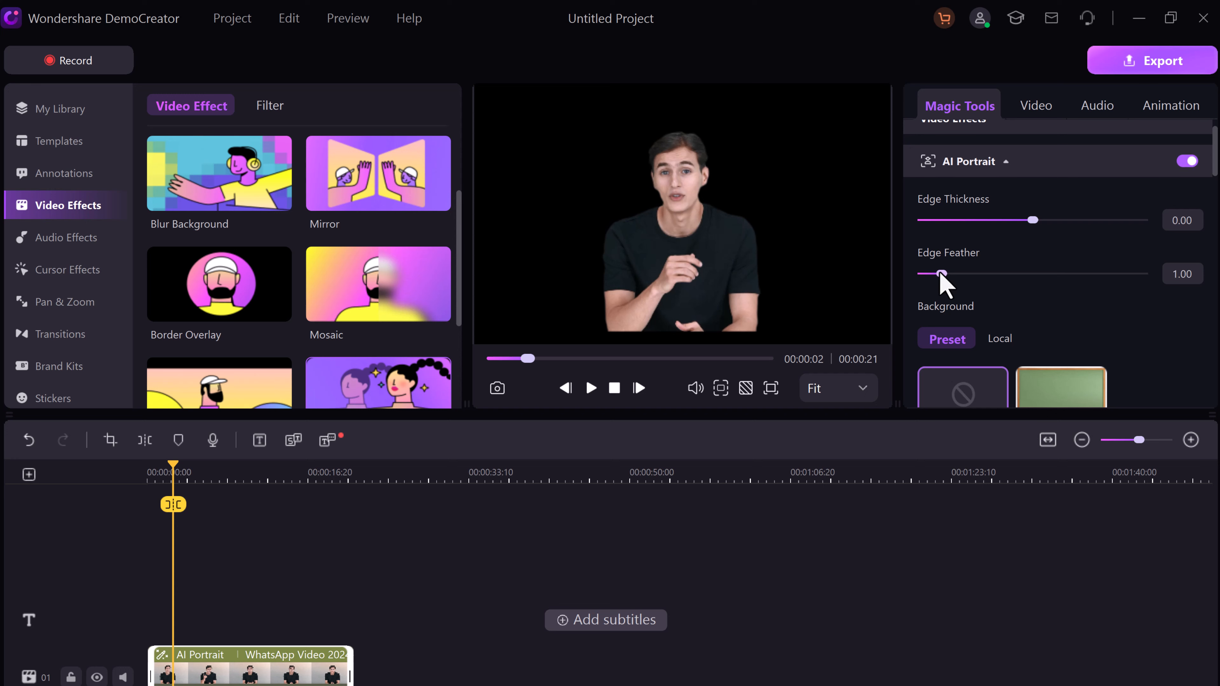
Try the green chalkboard, classroom, meeting-table and dark-shelf office preset backgrounds behind the AI Portrait subject
scroll(1078, 308, down, 2)
click(1077, 312)
scroll(1070, 365, down, 1)
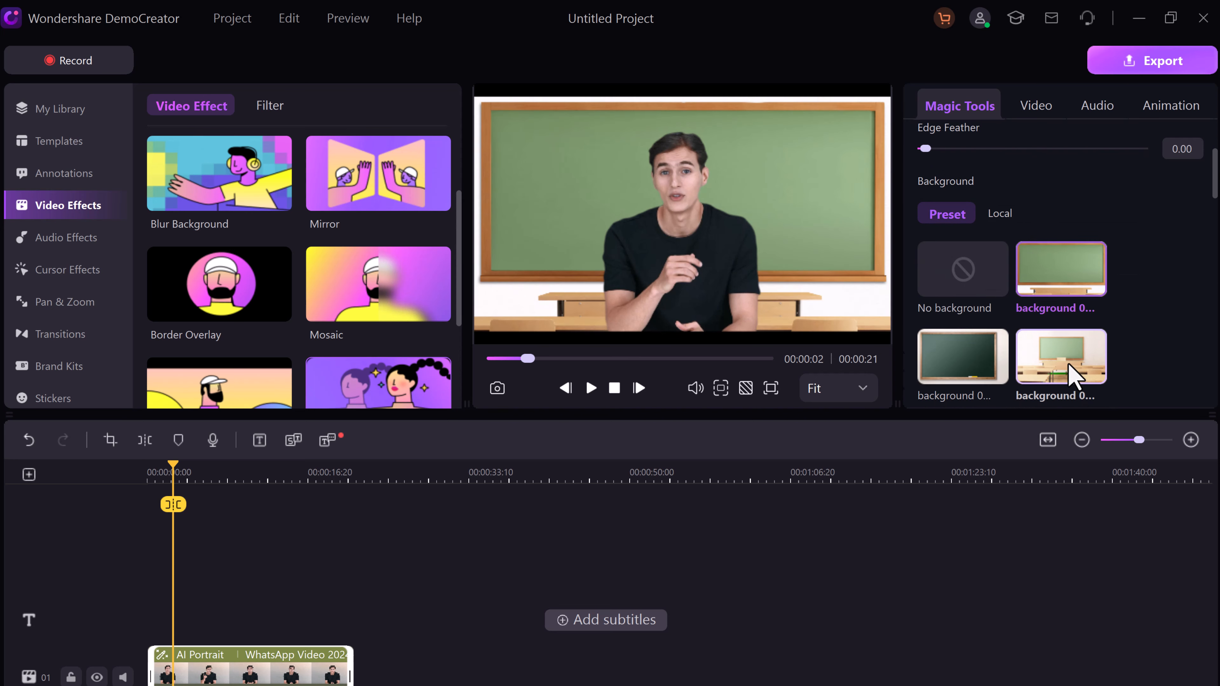
click(1074, 372)
scroll(1071, 358, down, 1)
click(980, 387)
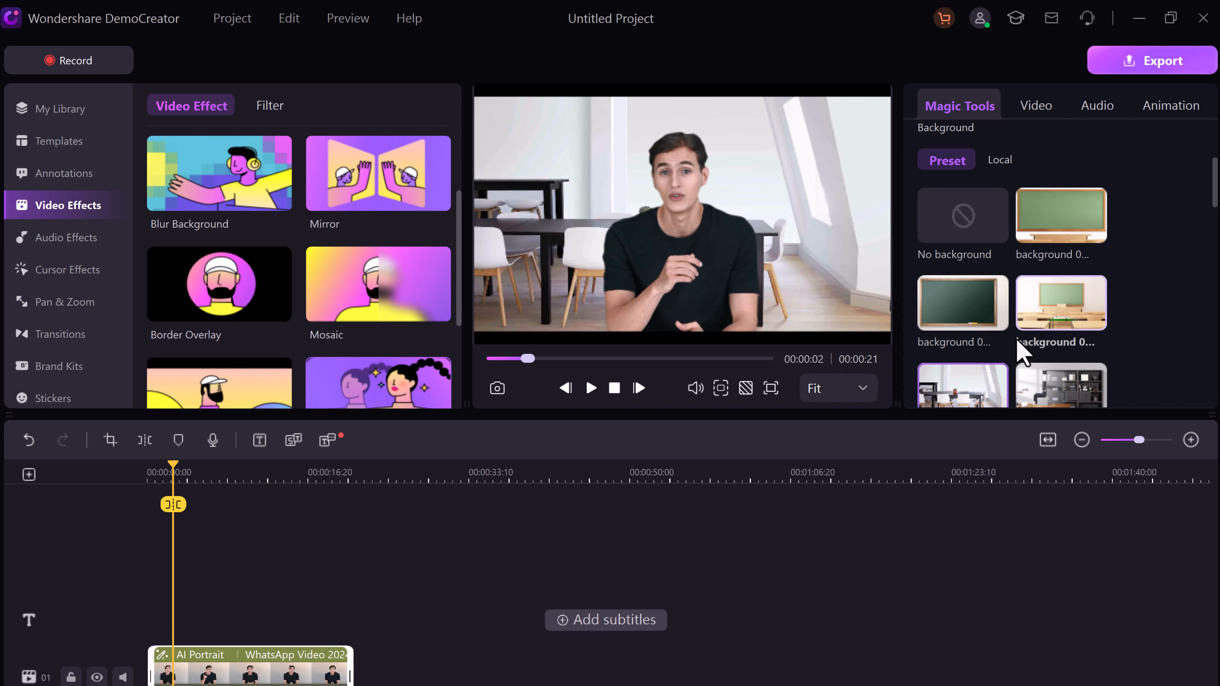
scroll(1057, 348, down, 2)
click(1055, 345)
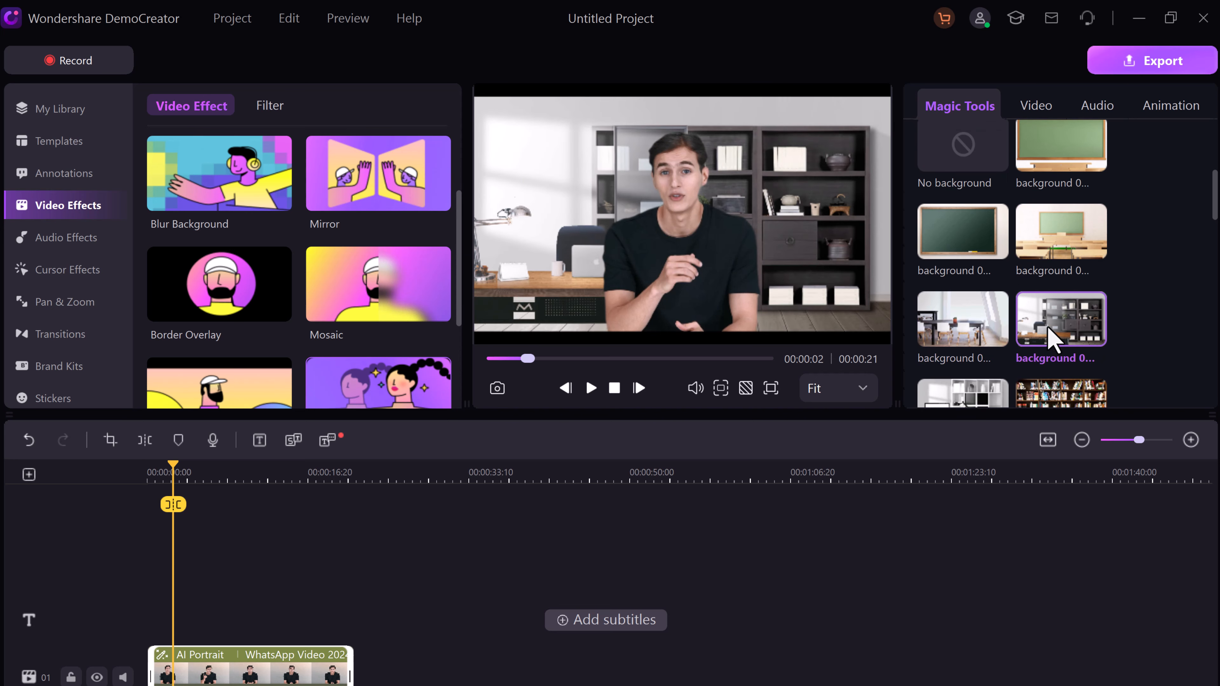
Preview the clip up to 5 seconds with the white-shelf office background, and switch the portrait to the library bookshelf background
scroll(1042, 334, down, 2)
click(934, 343)
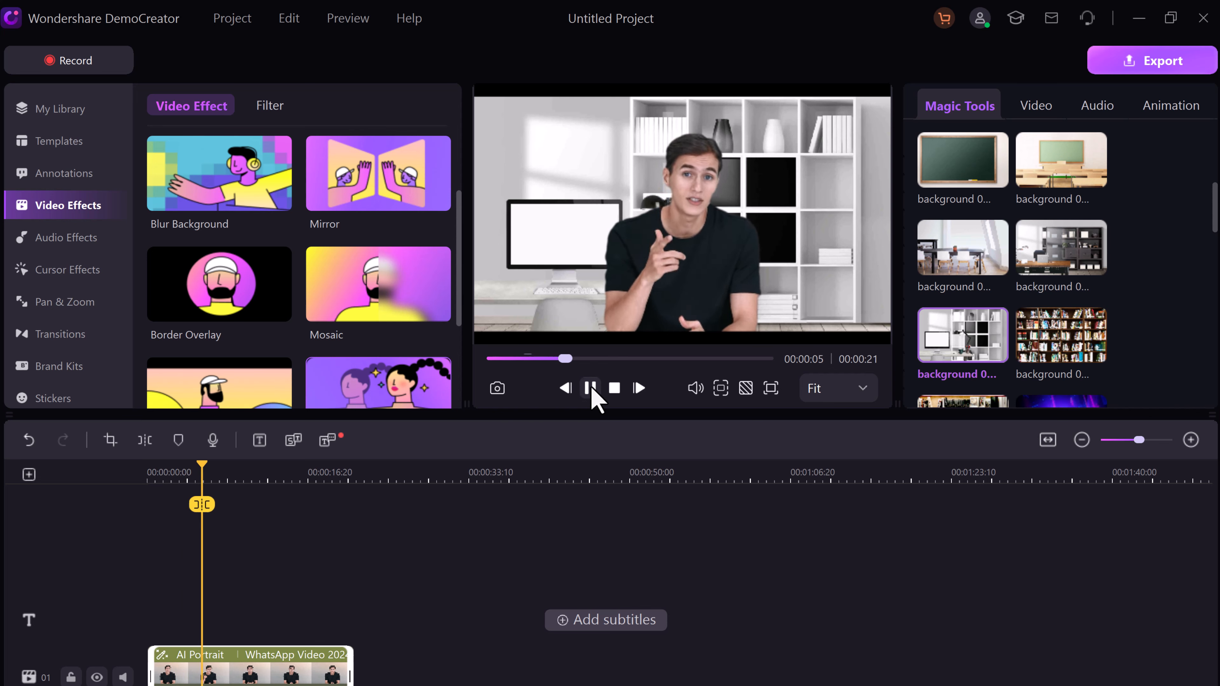
click(590, 388)
scroll(1045, 302, down, 1)
click(1046, 303)
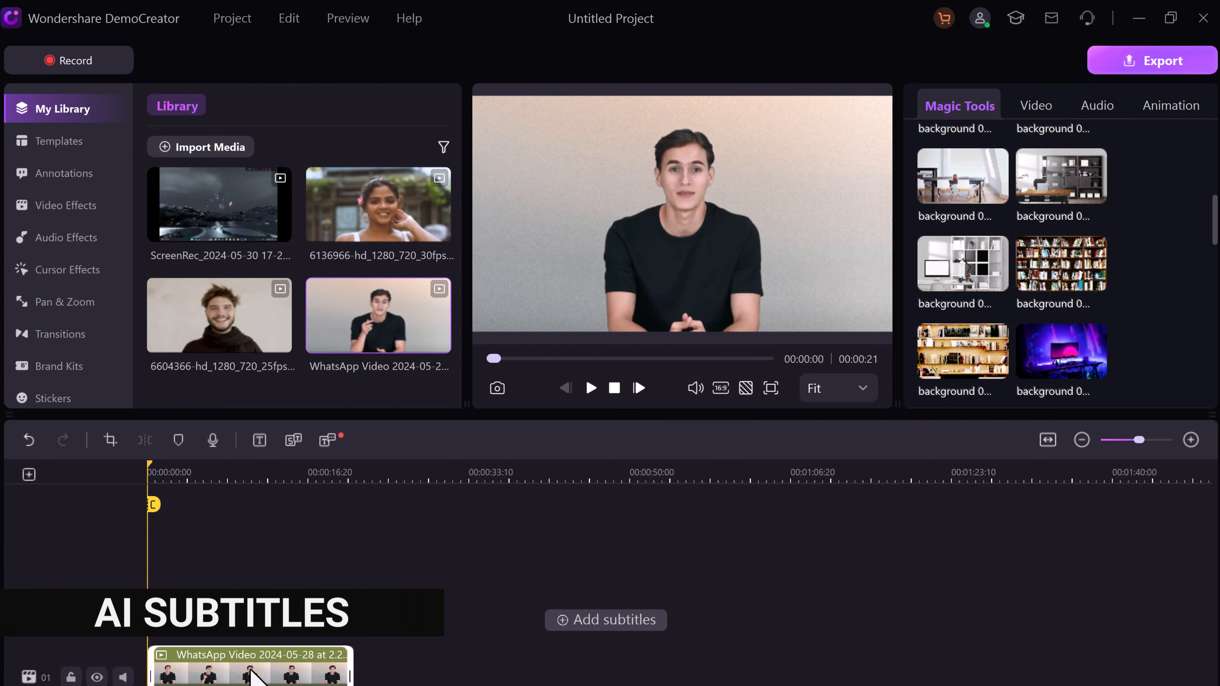
Generate auto subtitles for the plain WhatsApp clip with English (United States) as the source language
click(299, 442)
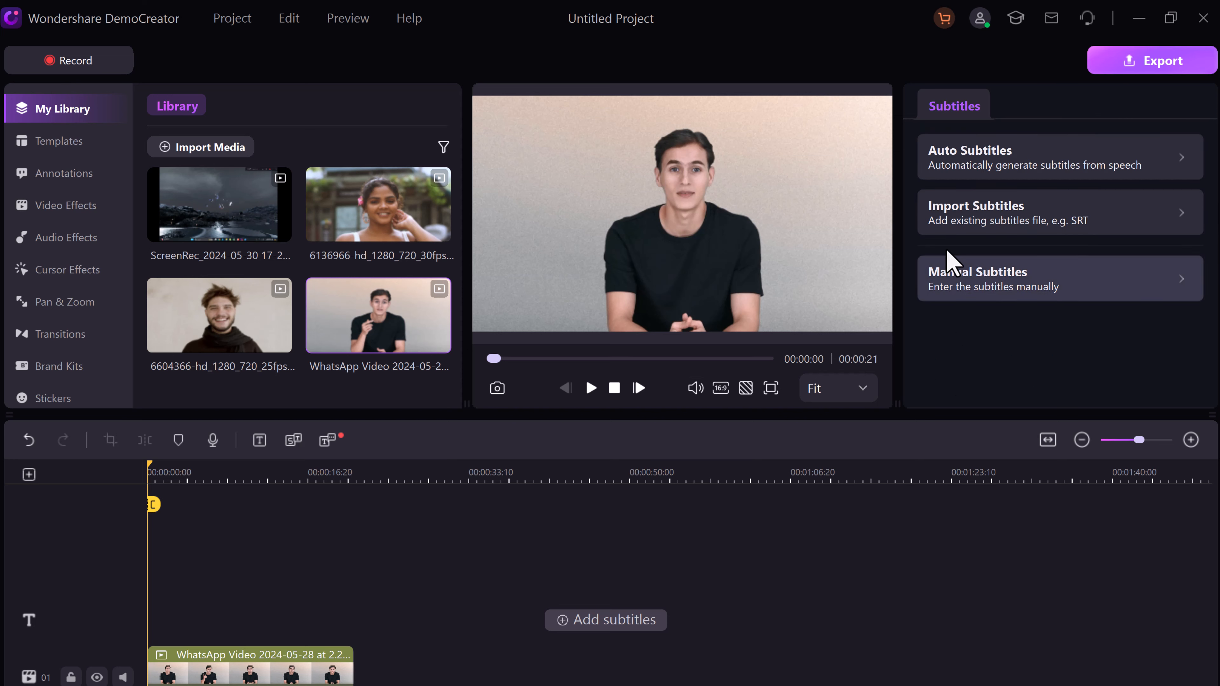
click(989, 174)
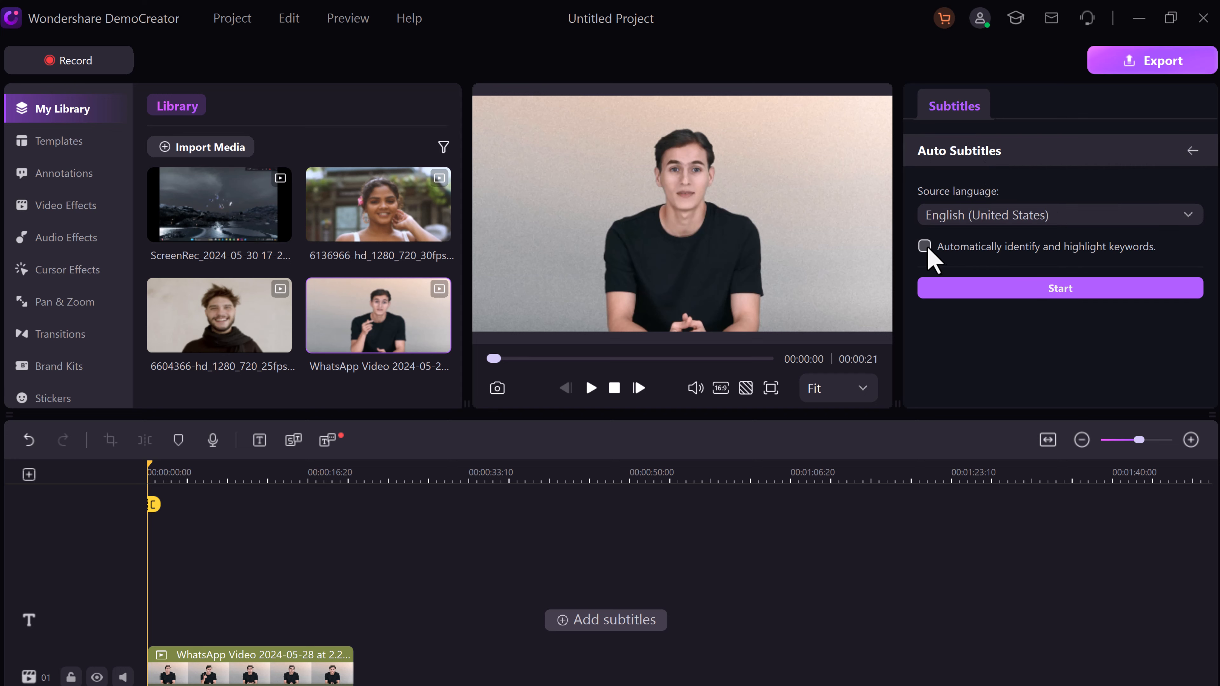
click(983, 216)
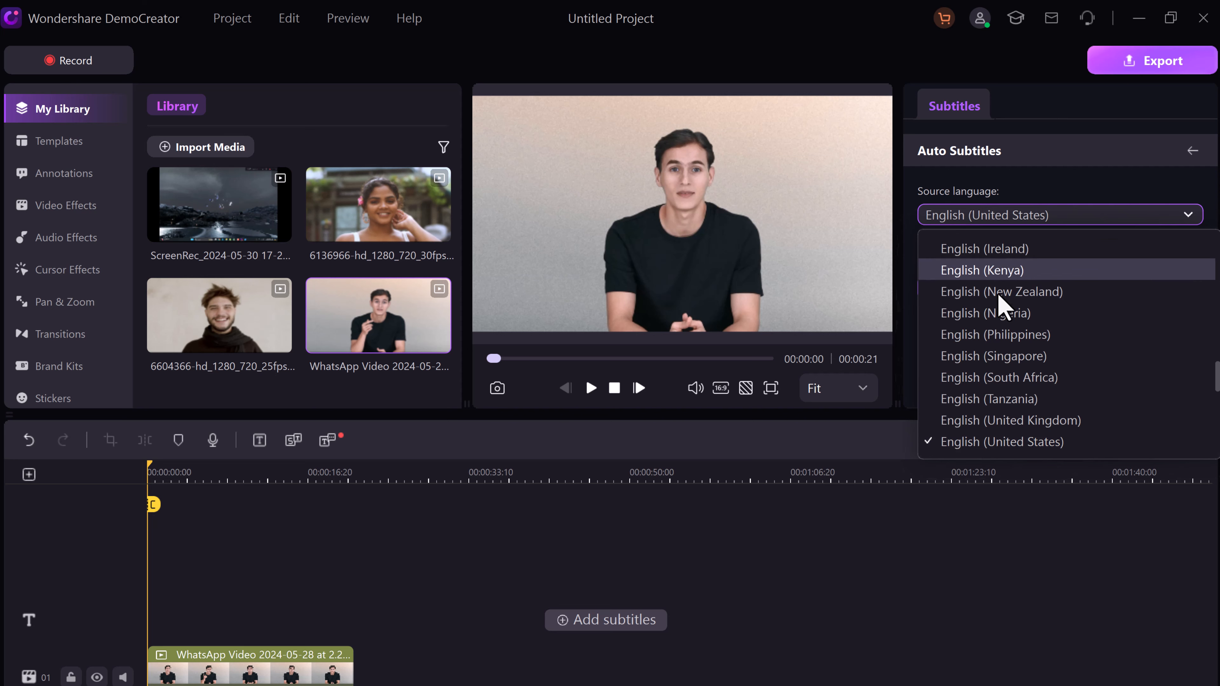
scroll(1014, 447, down, 1)
scroll(1014, 447, down, 1)
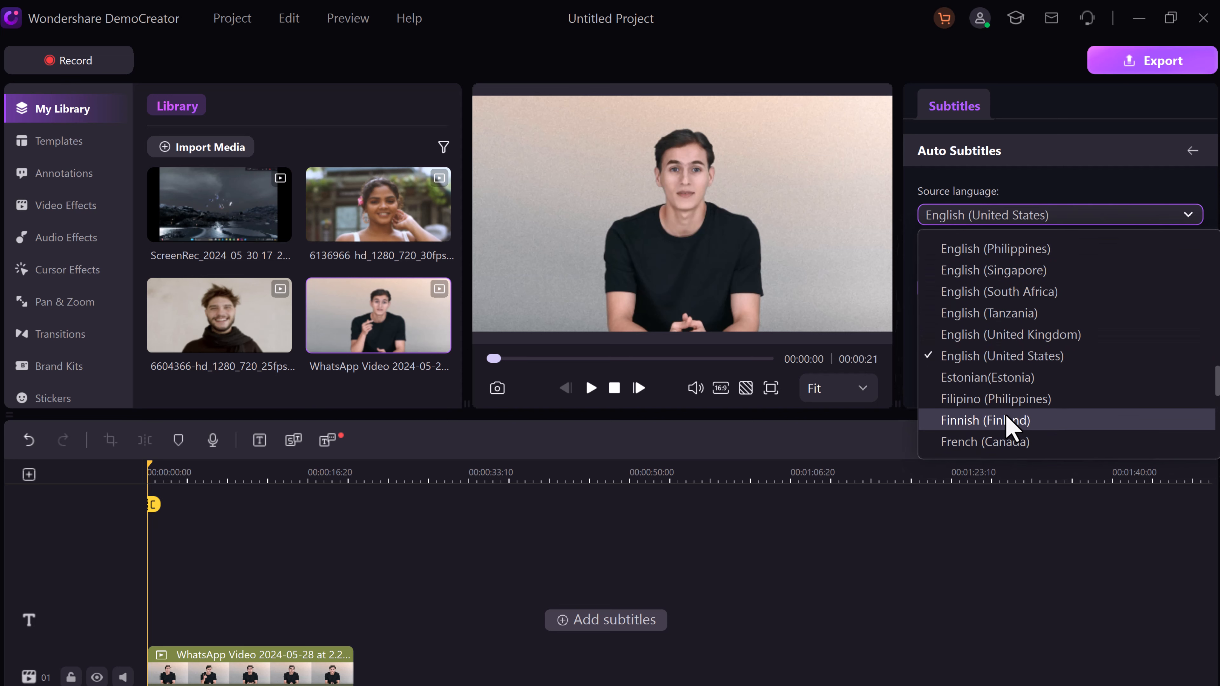
click(1008, 361)
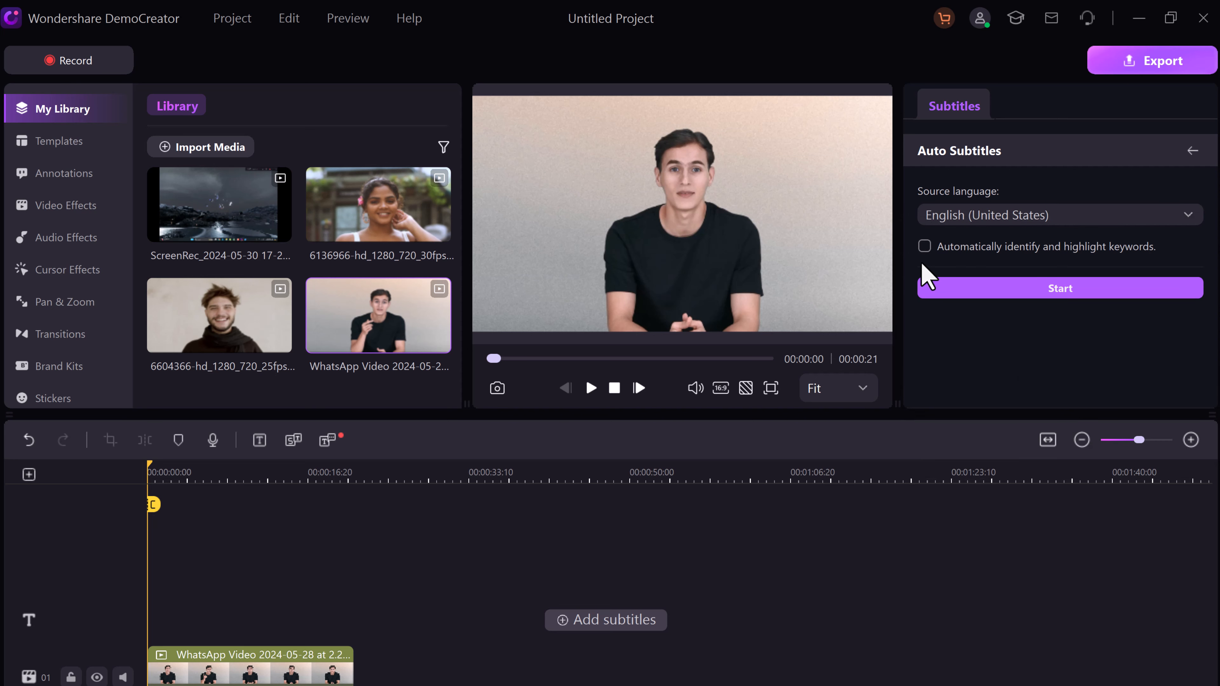
click(1011, 292)
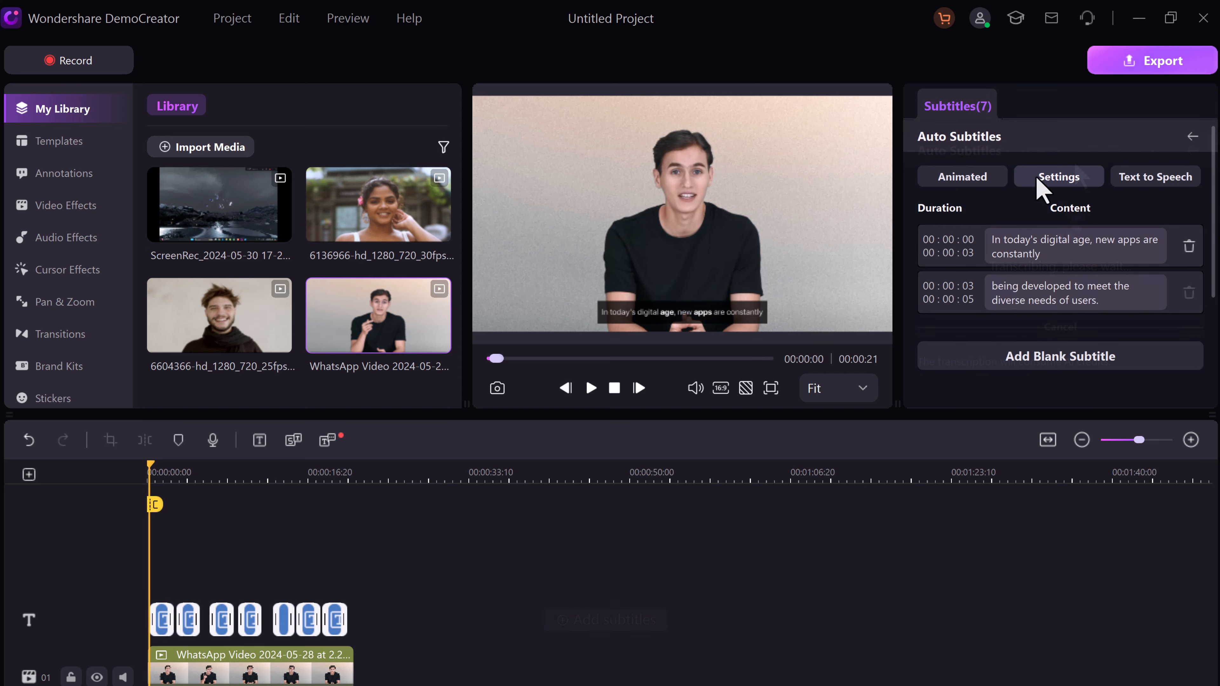
Review the generated subtitles and try the white-box, teal-box and bold-keyword black-box animated styles on them
scroll(1071, 252, down, 4)
scroll(1075, 260, down, 1)
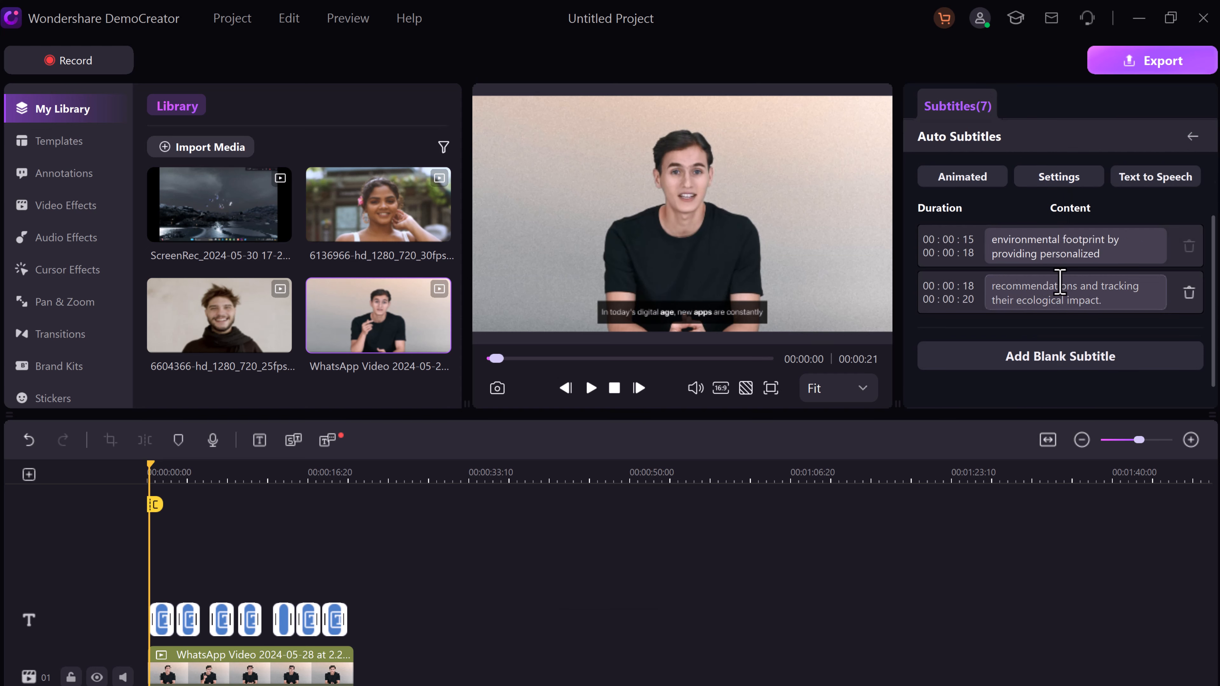
scroll(1061, 278, up, 5)
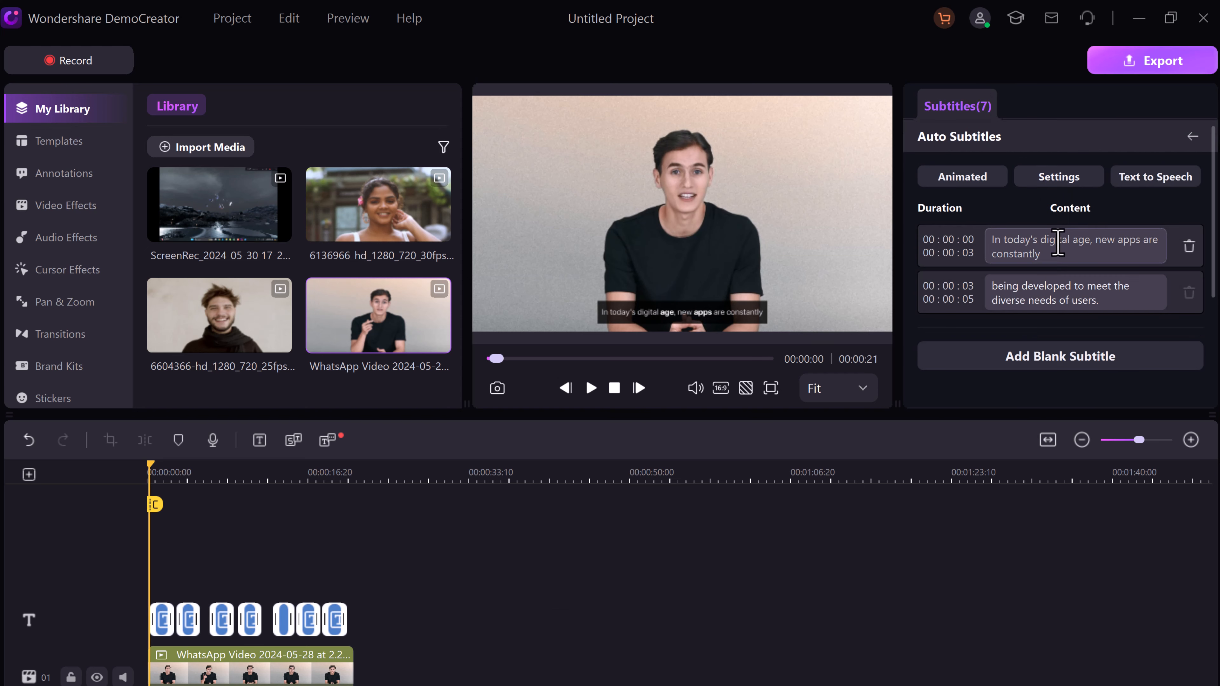
click(988, 179)
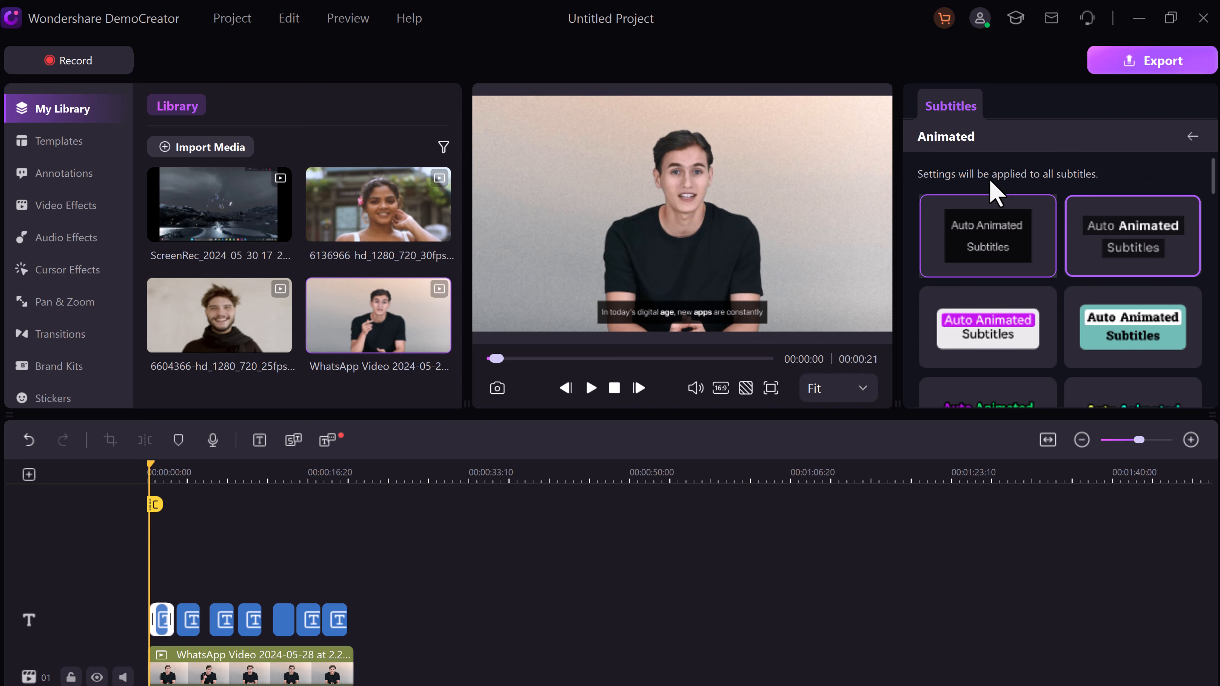
click(1009, 312)
click(1105, 332)
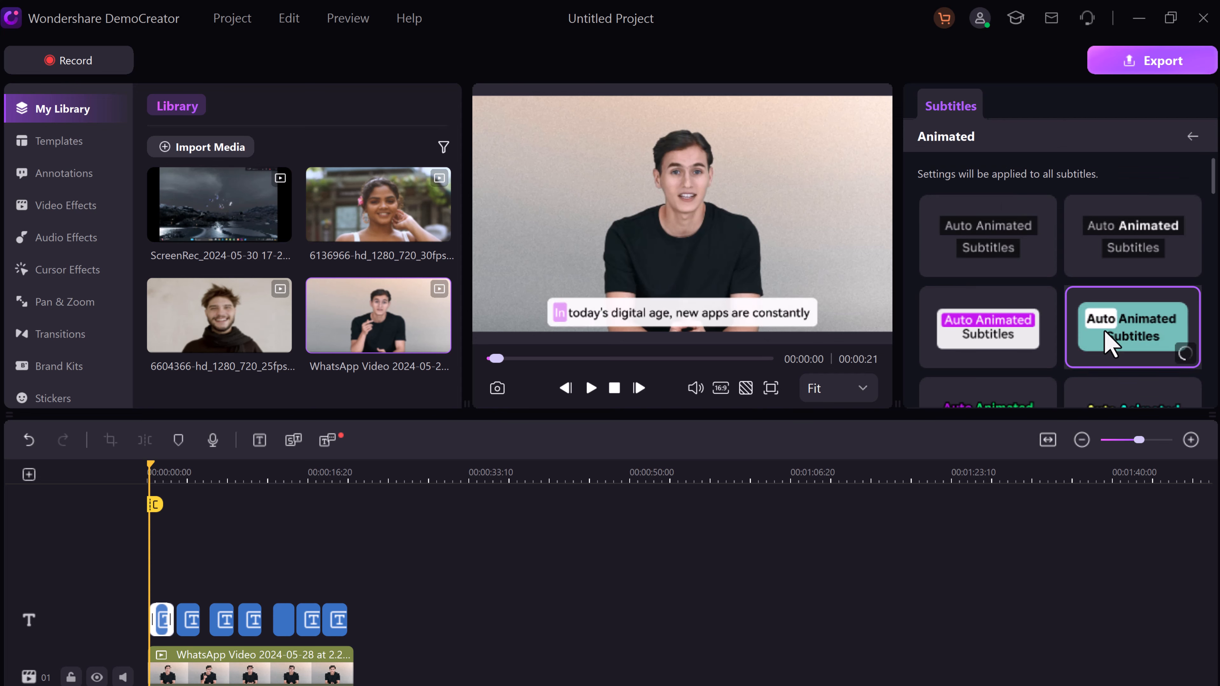
click(1118, 269)
Try the animated style with purple and green word highlights on all subtitles and play the clip to 12 seconds
scroll(1128, 289, down, 3)
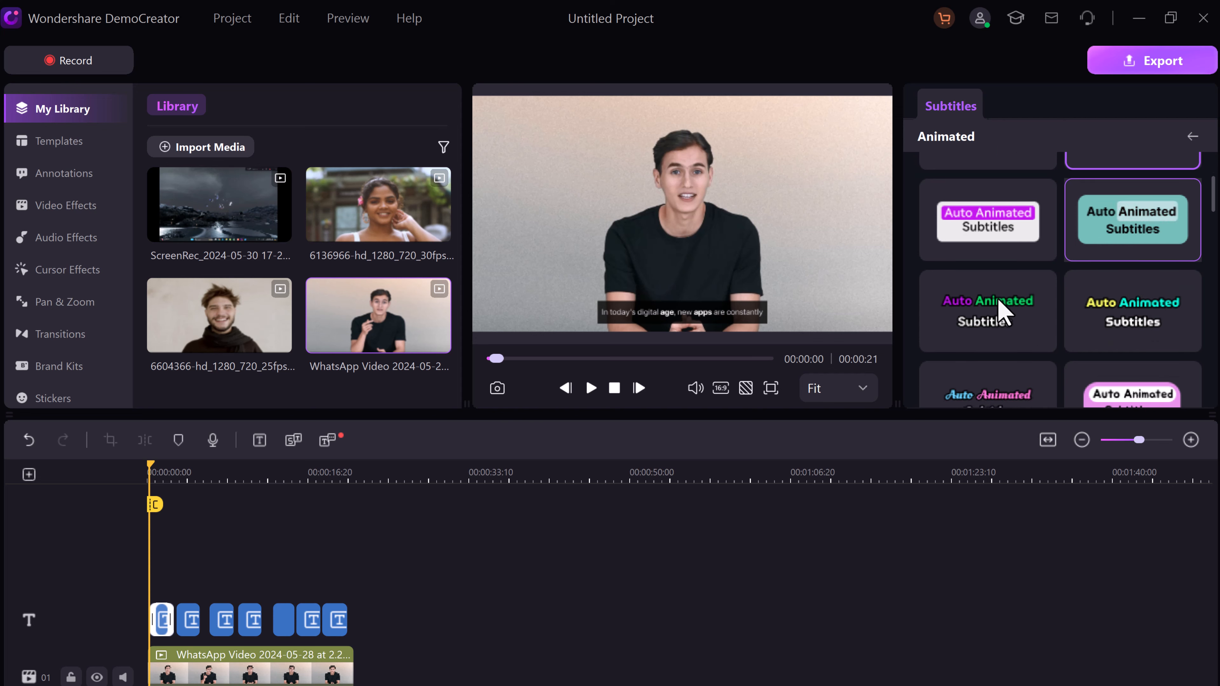
click(1004, 312)
click(997, 250)
scroll(1001, 262, up, 2)
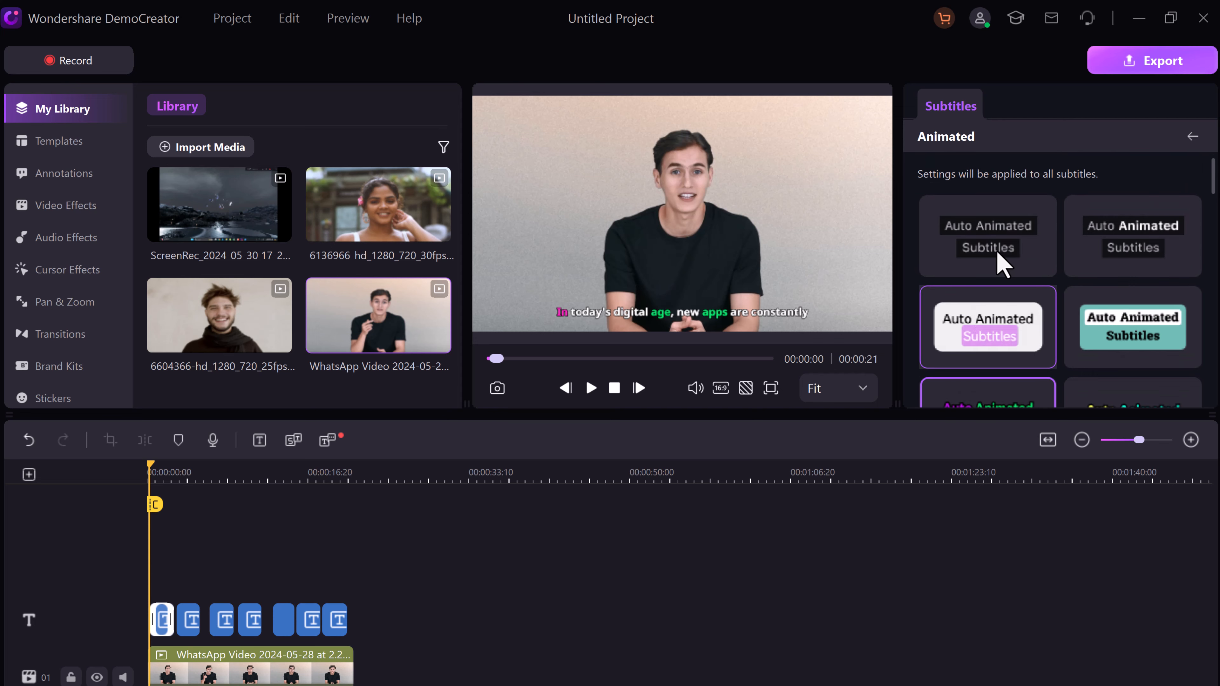
click(591, 388)
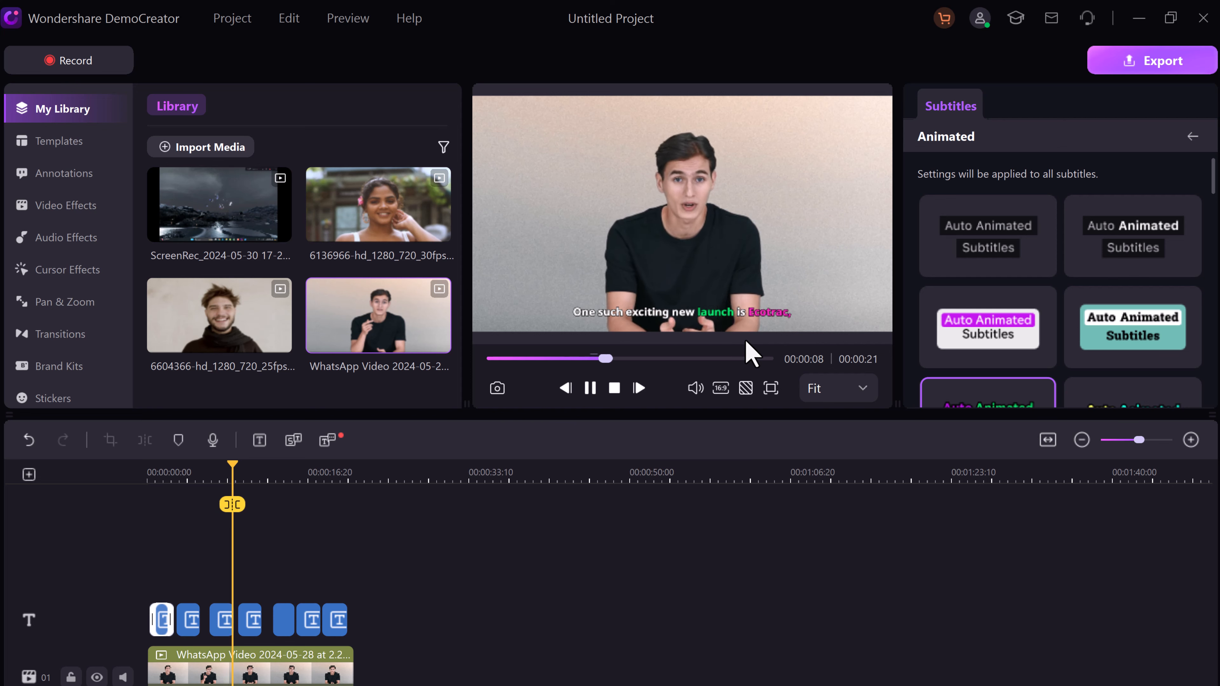
click(590, 388)
Move the playhead to 10 seconds and apply the white-box animated style with a purple word highlight to all subtitles
scroll(1058, 276, down, 5)
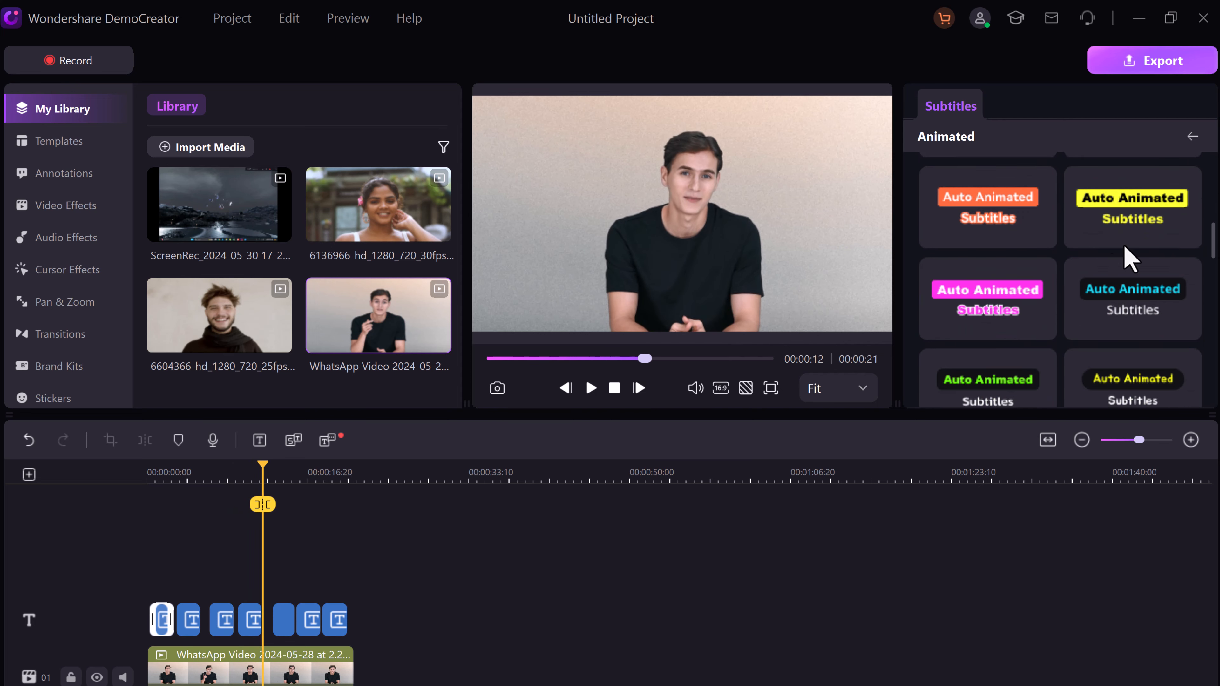
scroll(1129, 260, up, 2)
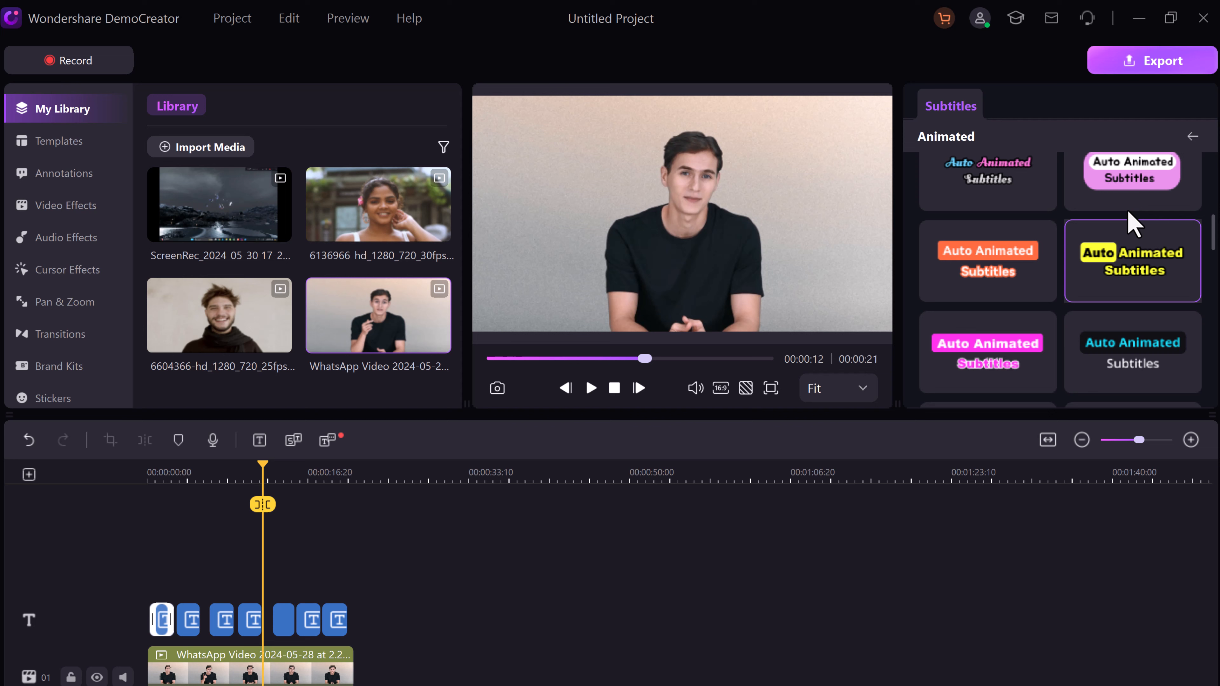
click(248, 477)
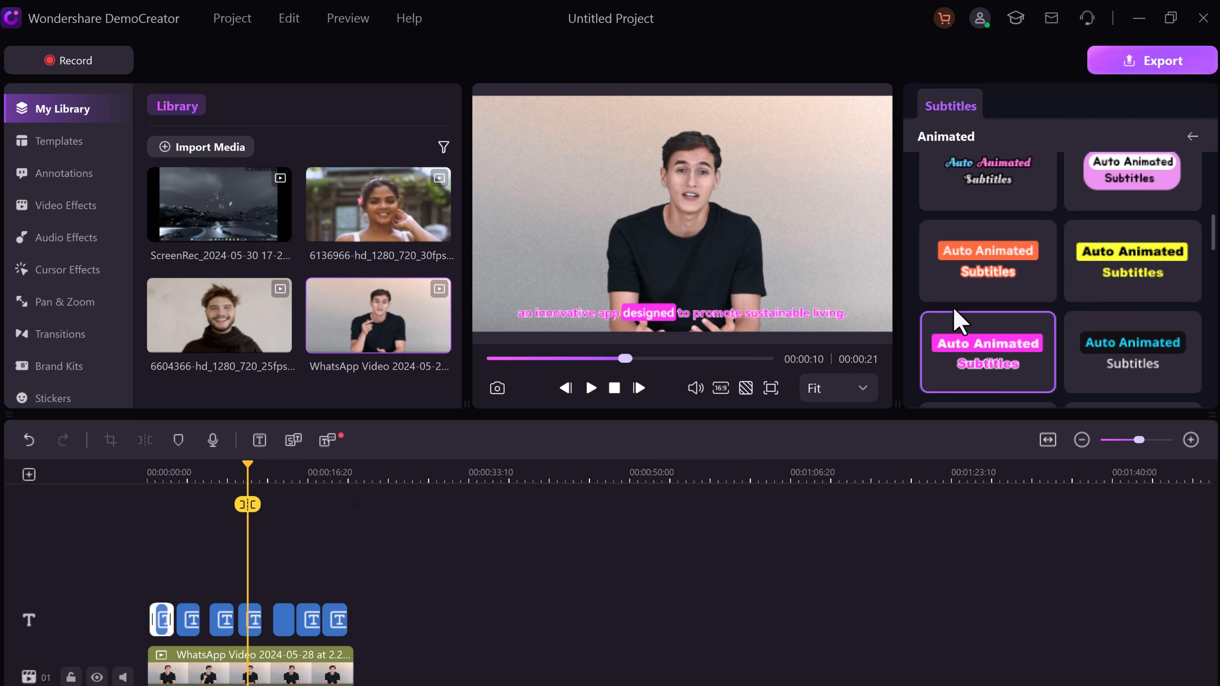
scroll(953, 307, up, 6)
click(997, 308)
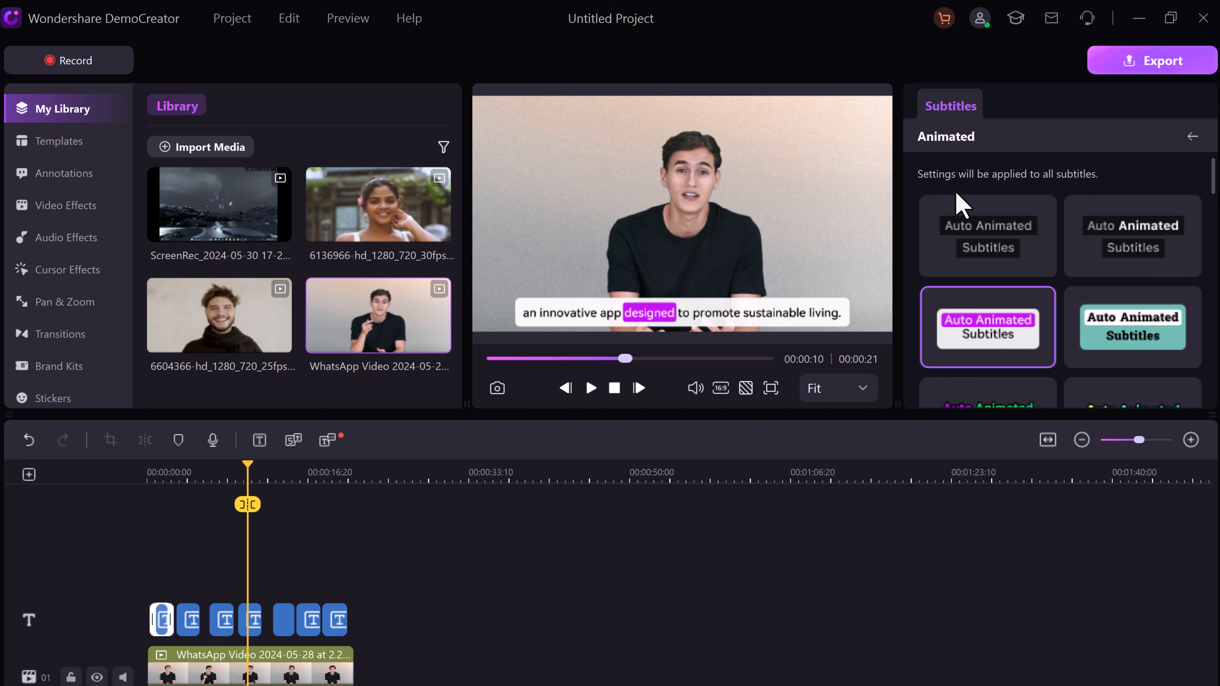
click(713, 569)
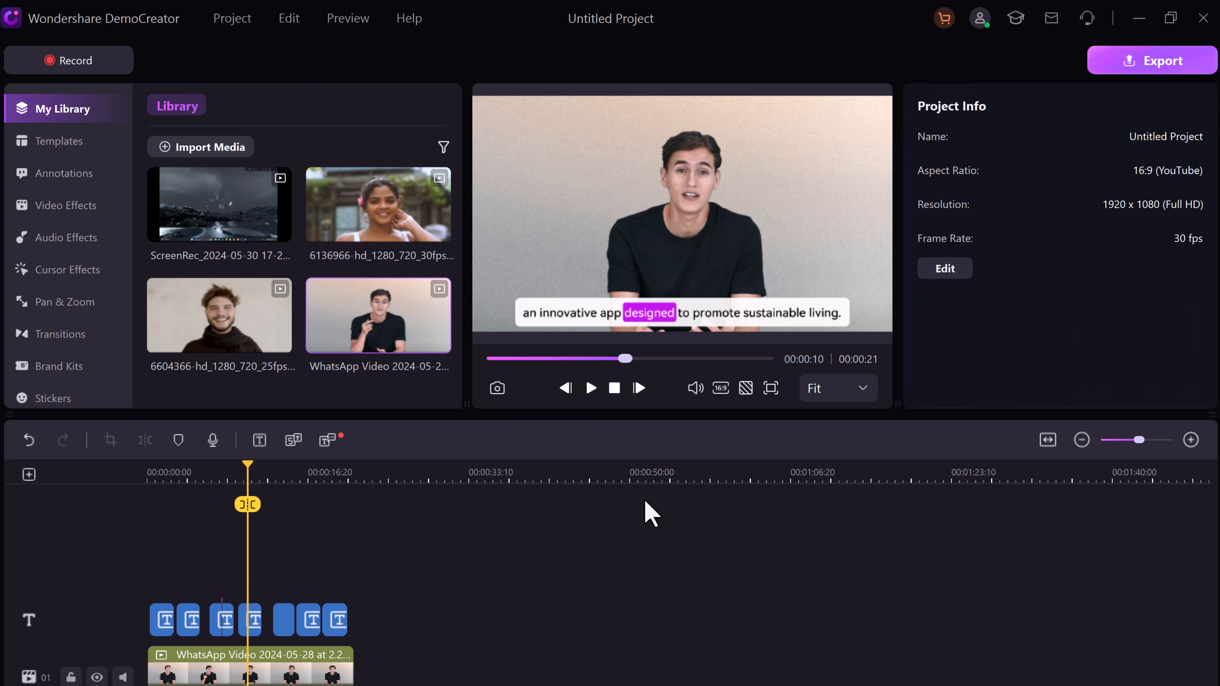
Apply the AI Voice Remover audio effect to the WhatsApp clip to separate its voice from the background sound
click(77, 237)
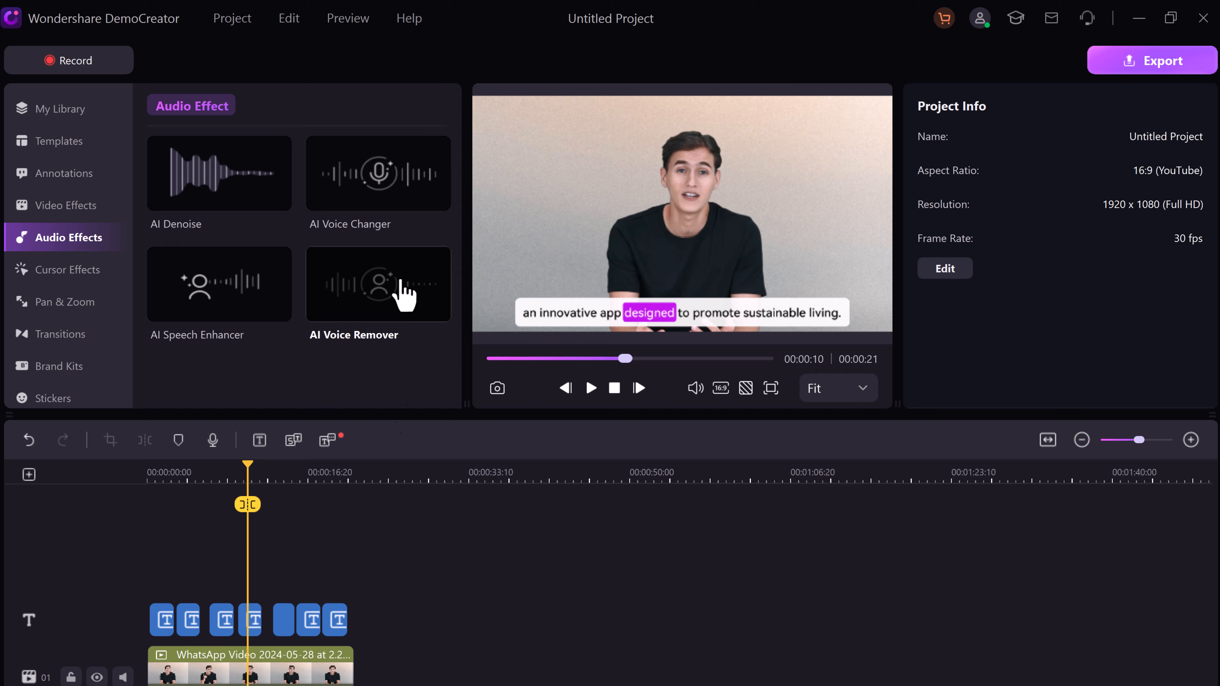
click(402, 310)
drag(403, 310, 408, 493)
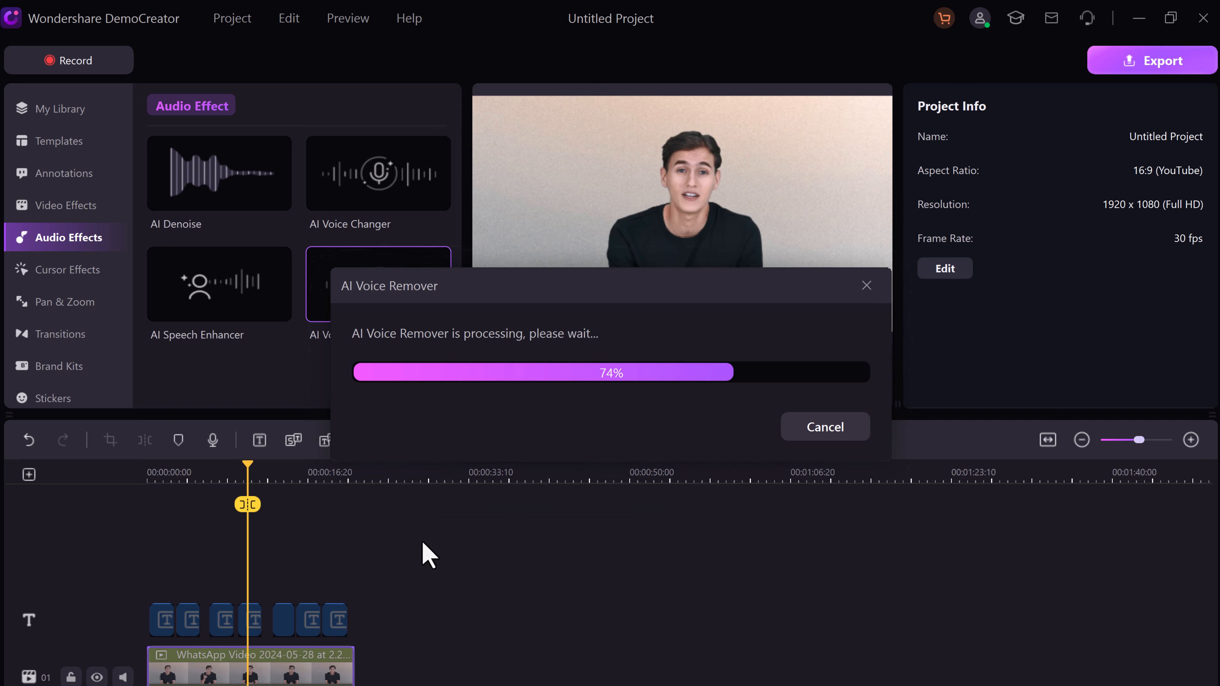
click(409, 583)
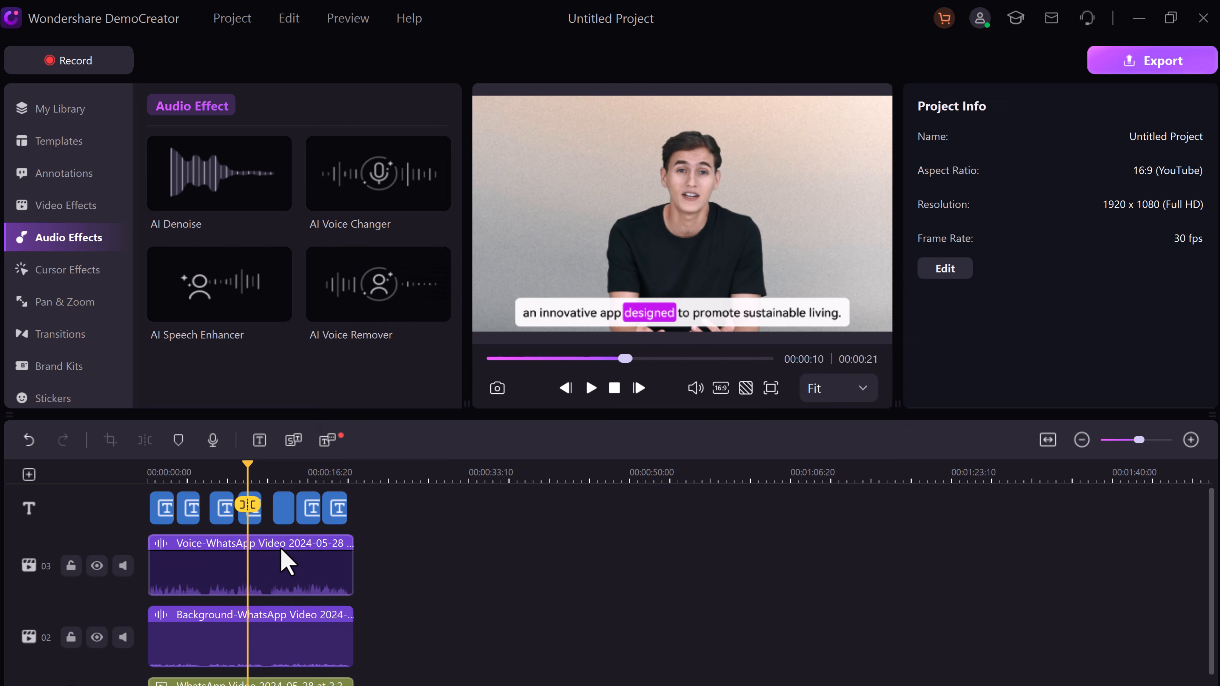
Delete the separated background audio clip from the timeline, keeping the voice clip
click(265, 585)
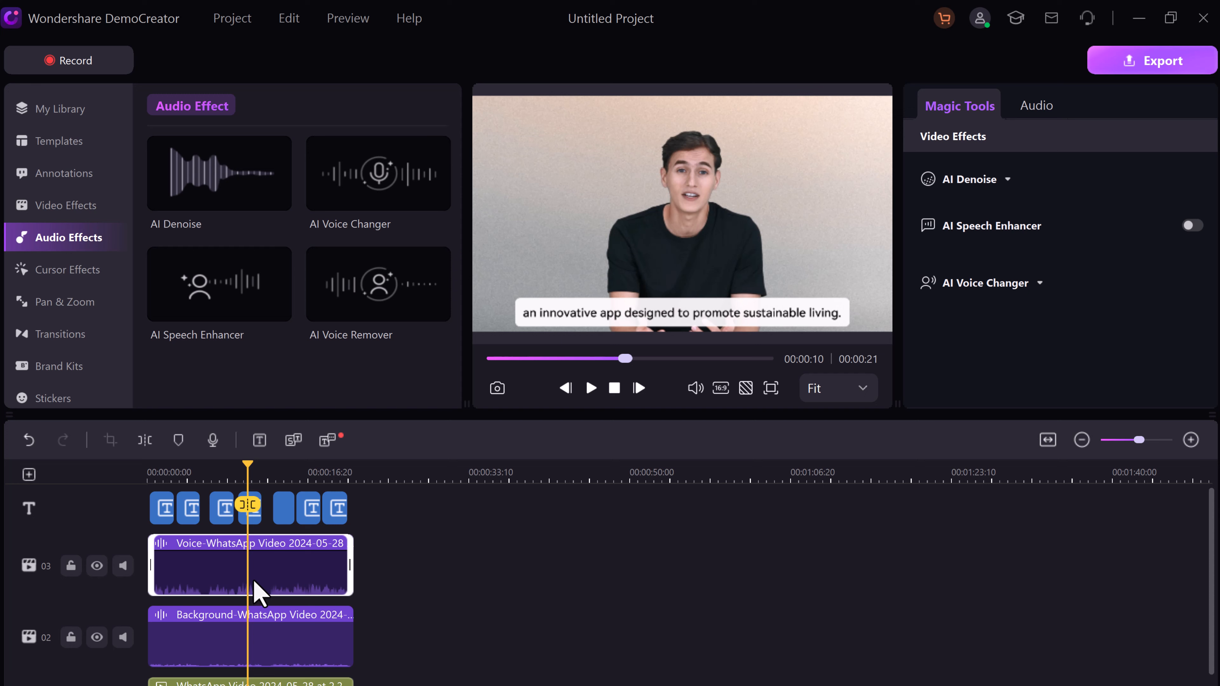
click(259, 642)
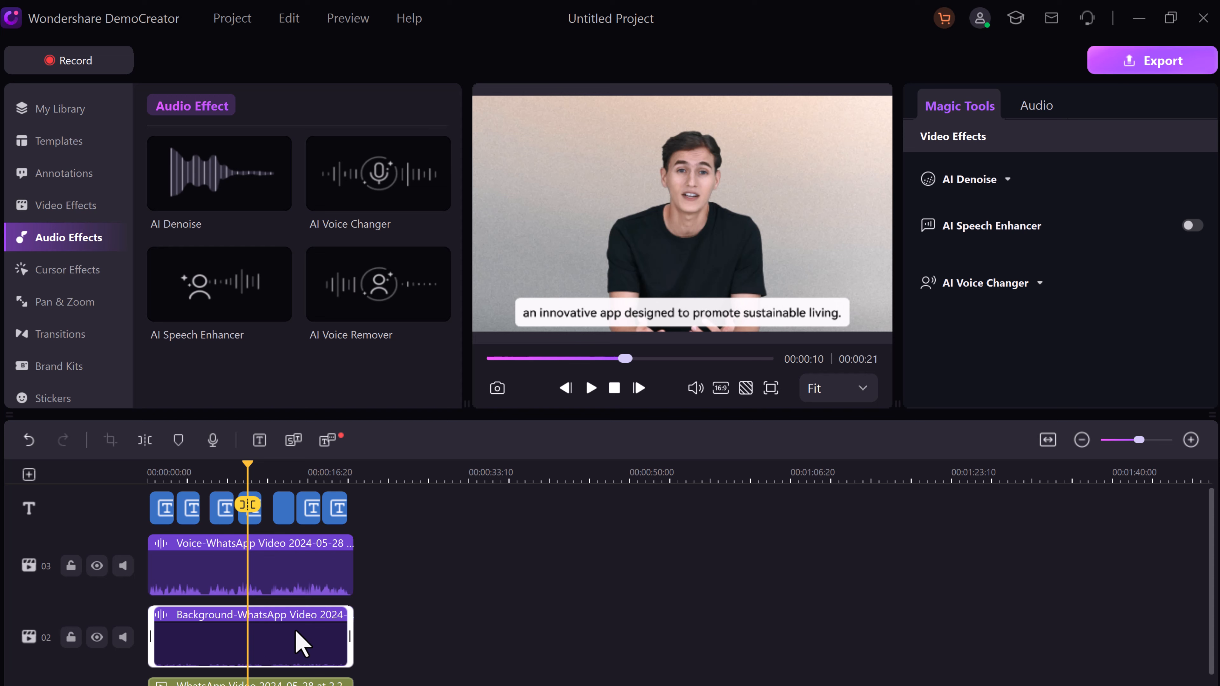
key(Delete)
Generate an AI Voice Changer version of the separated voice clip with the Emily voice
click(280, 596)
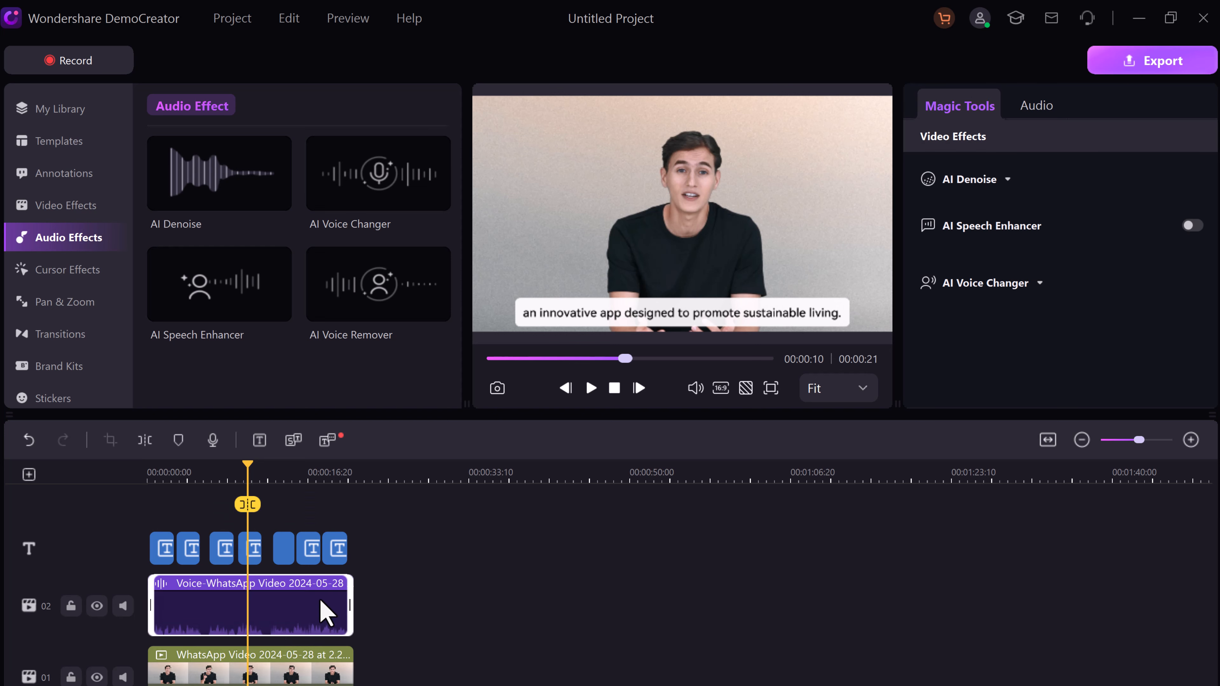
click(384, 188)
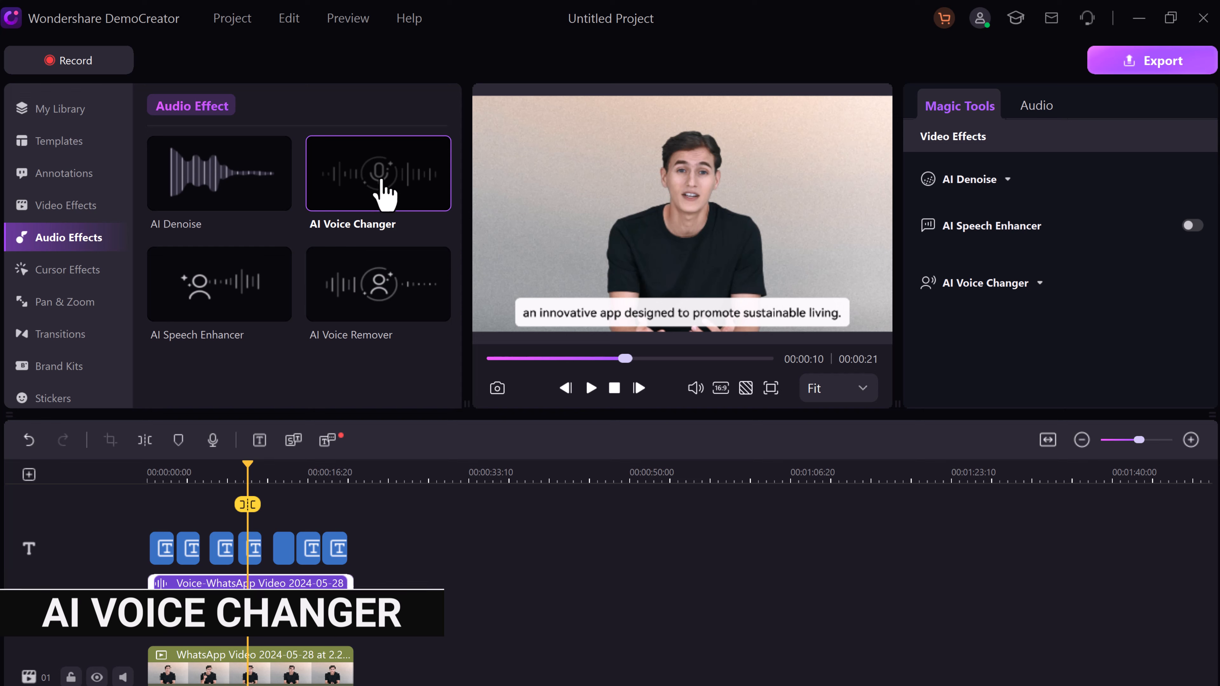
double_click(384, 190)
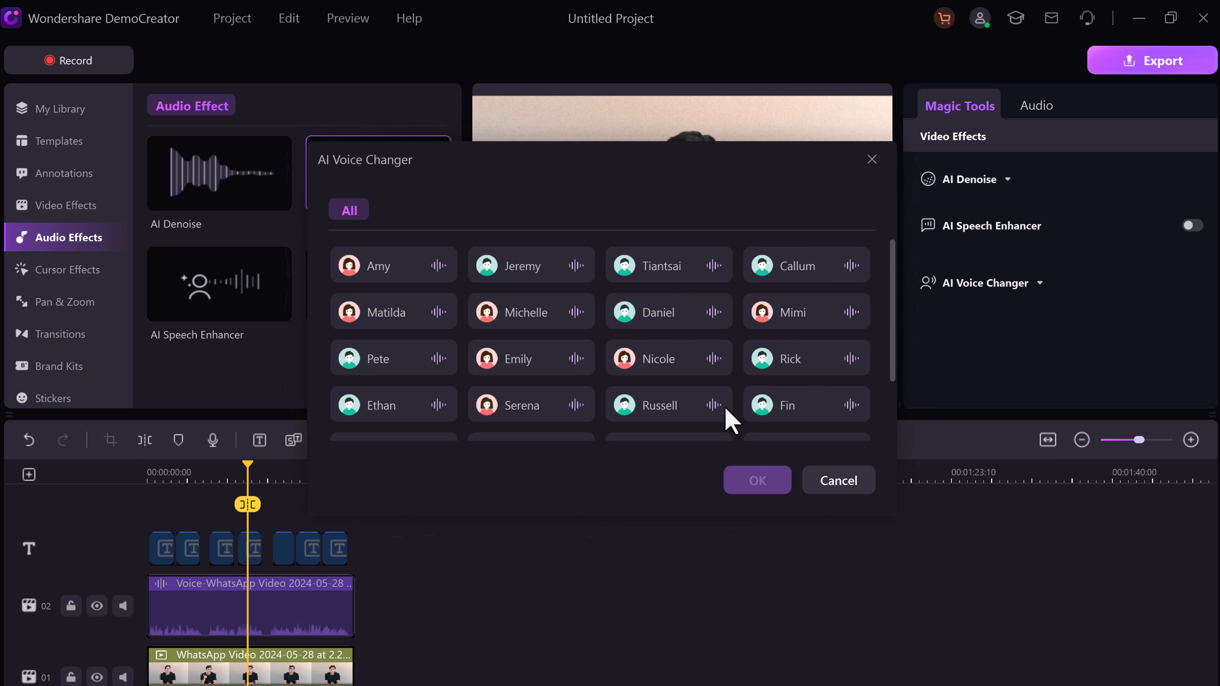
scroll(665, 404, down, 2)
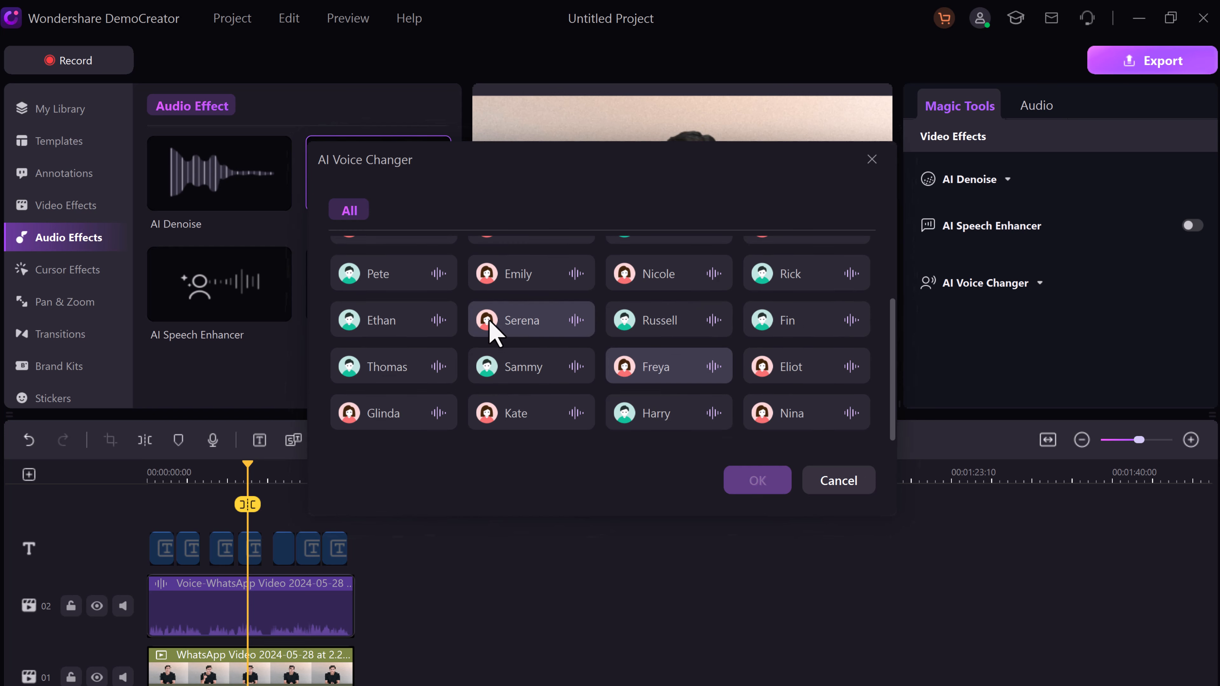
scroll(490, 322, up, 2)
click(515, 367)
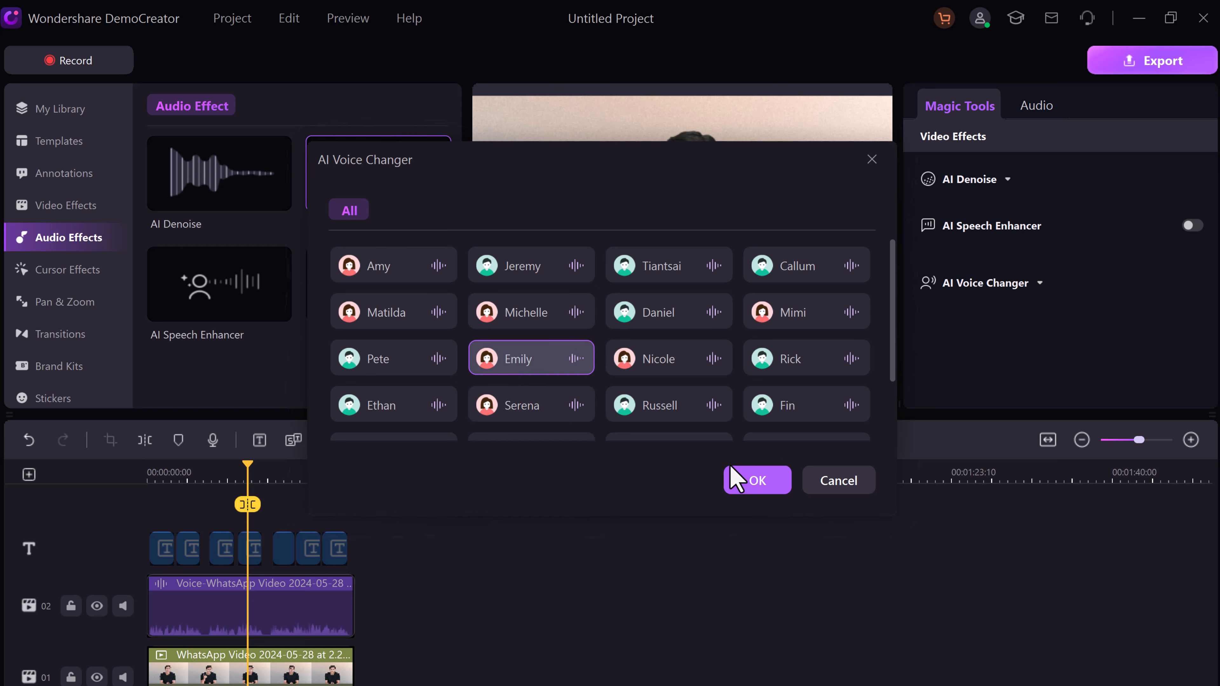
click(740, 479)
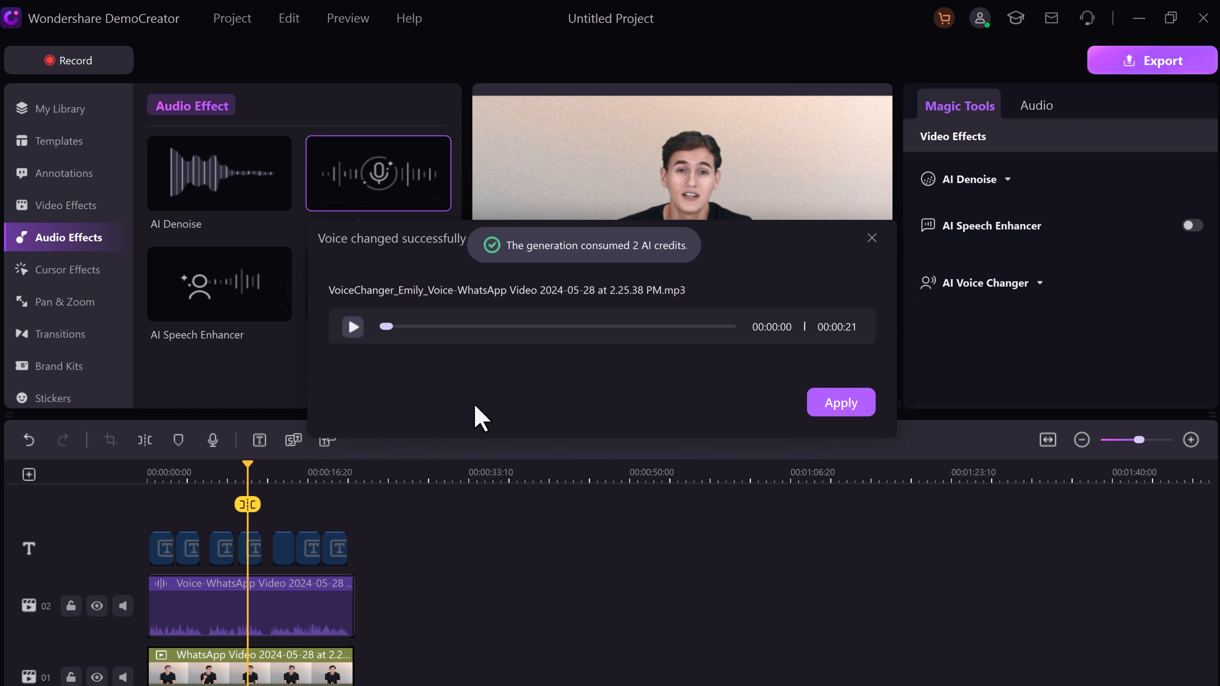
Preview the generated Emily voice audio, apply it to the timeline and play the clip to about 5 seconds
key(space)
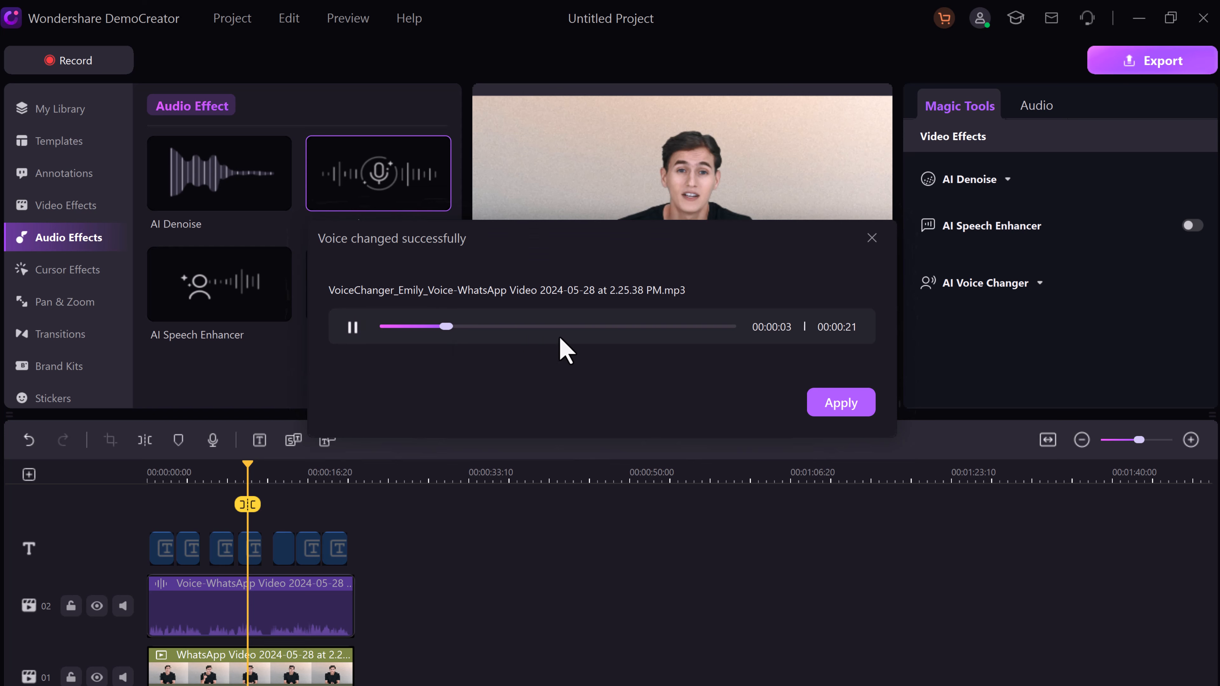
click(840, 403)
click(590, 388)
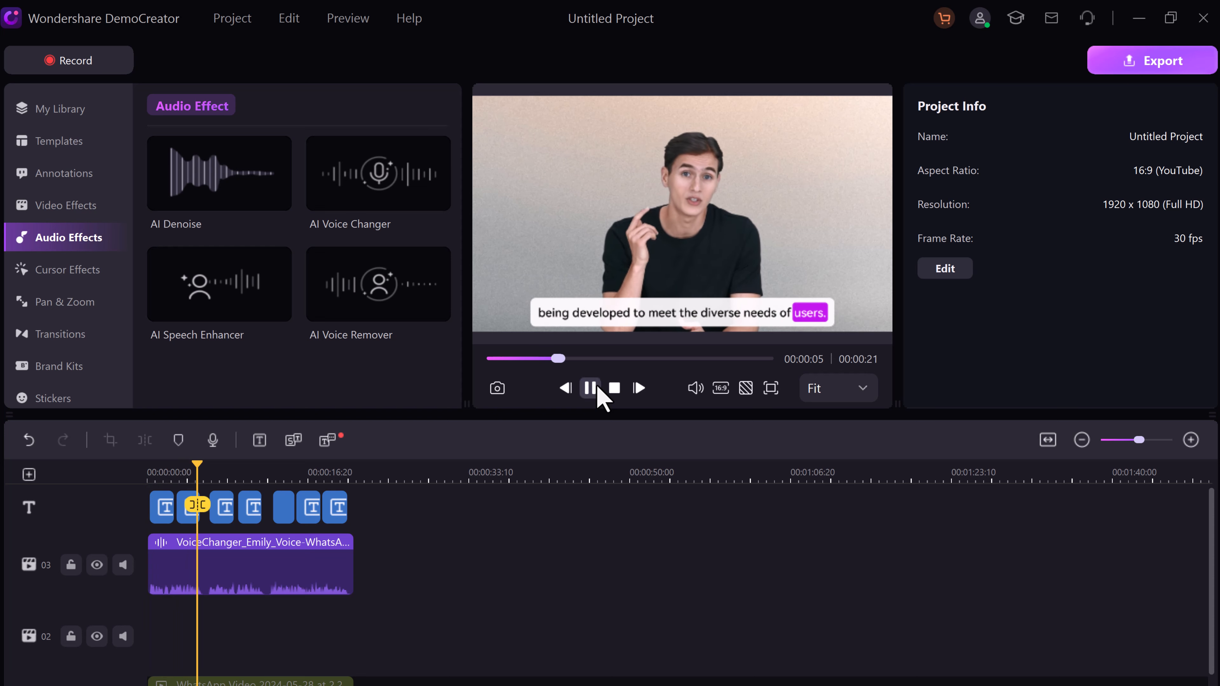
click(594, 390)
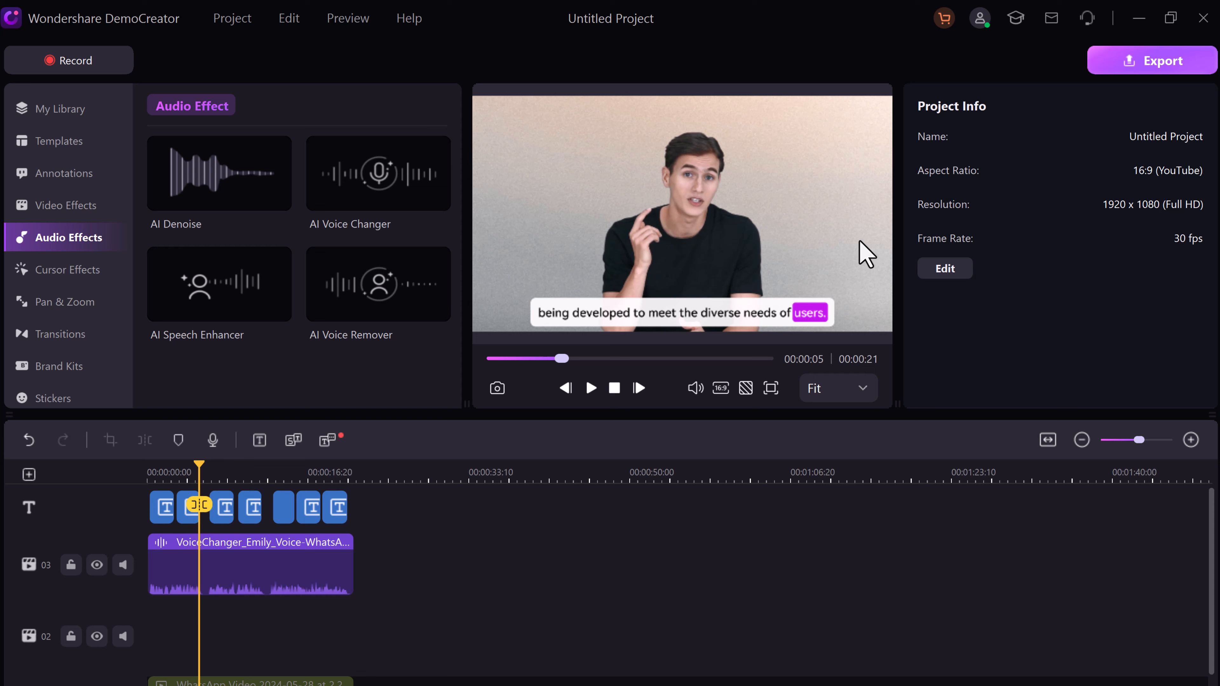
Delete the Emily voice-changed audio clip from the timeline
click(240, 581)
key(Delete)
Browse the Annotations, Cursor Effects, Transitions and Stickers resources, and return to the project's media library
click(64, 173)
scroll(376, 250, down, 3)
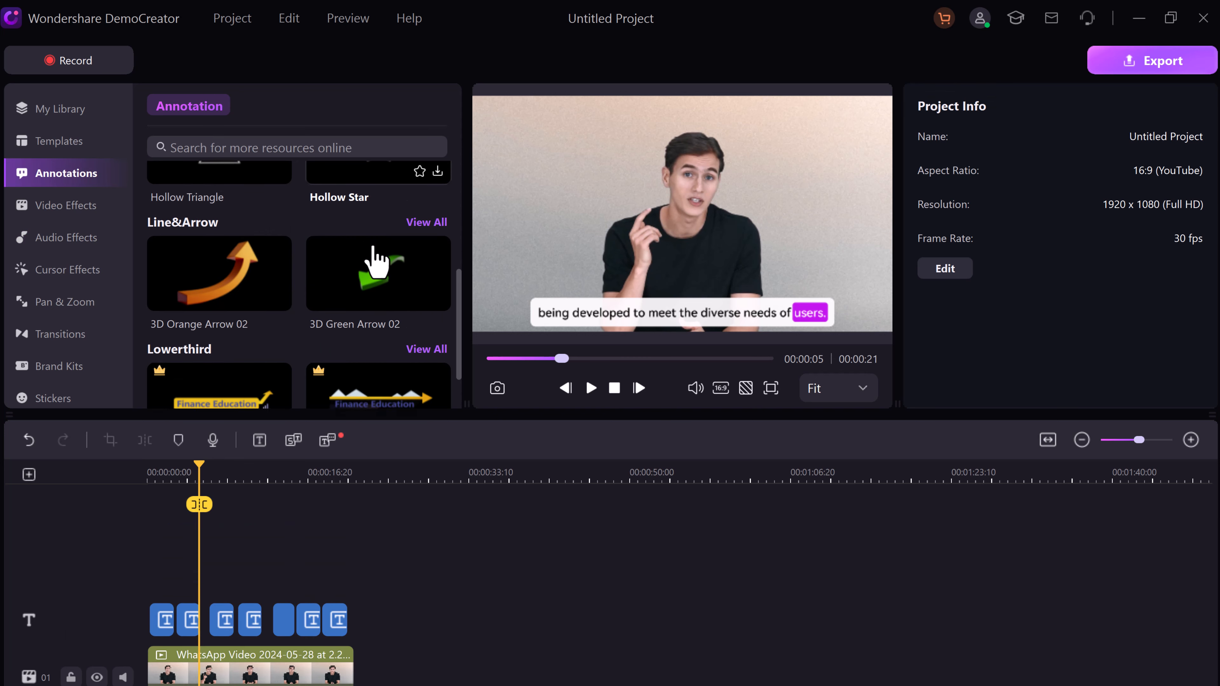
scroll(377, 259, down, 1)
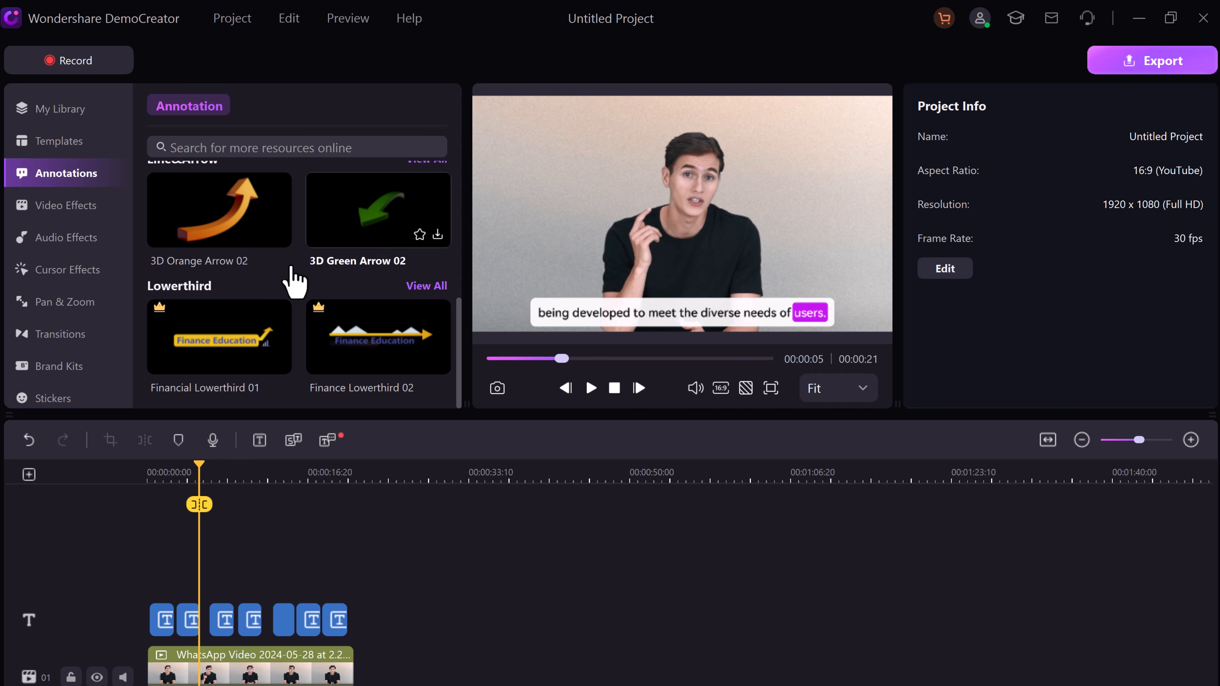
click(68, 270)
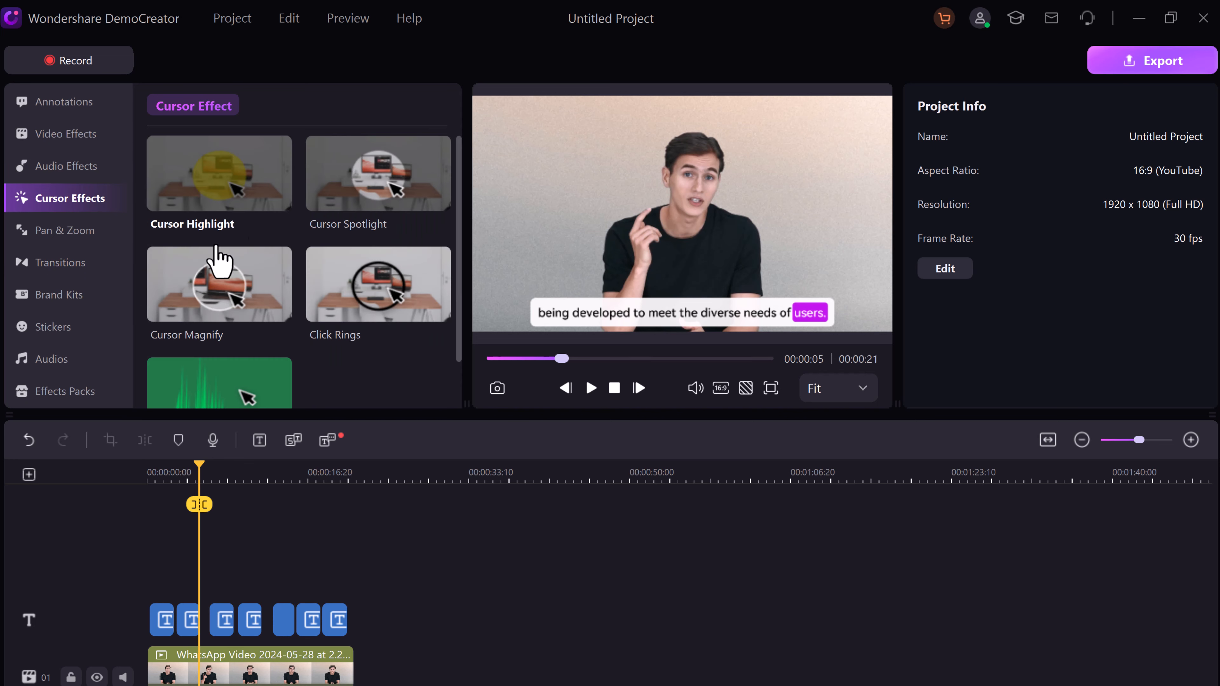
click(63, 262)
scroll(374, 283, down, 1)
scroll(375, 284, down, 10)
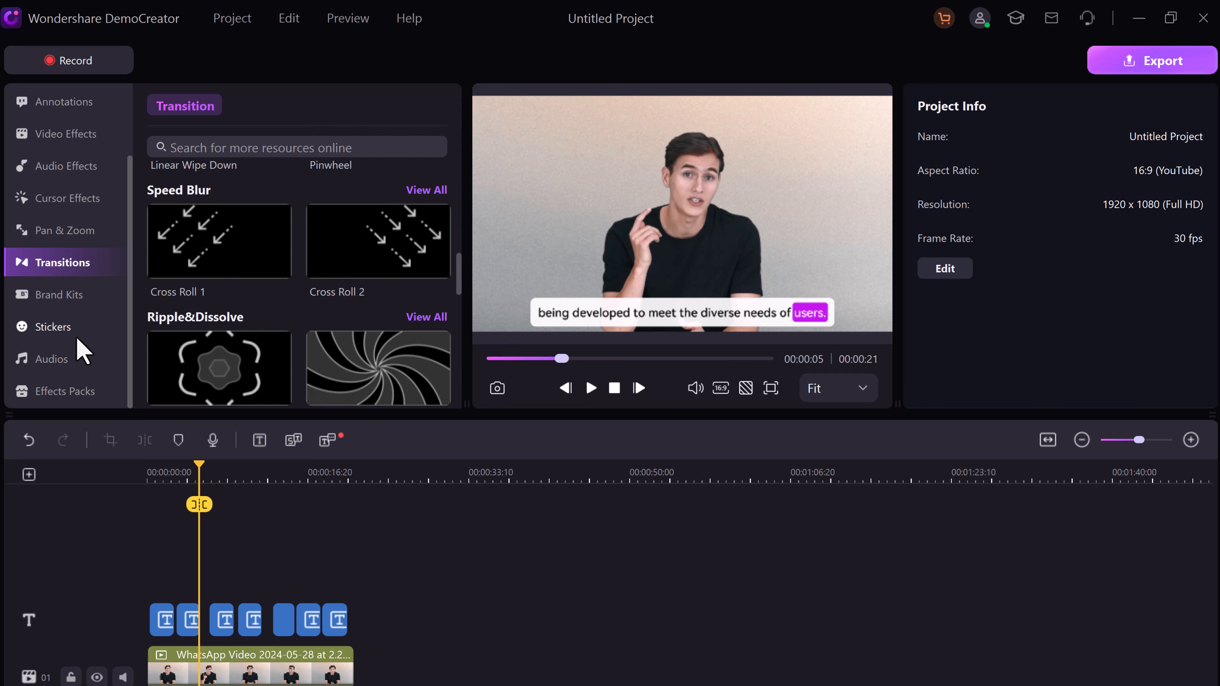
click(67, 332)
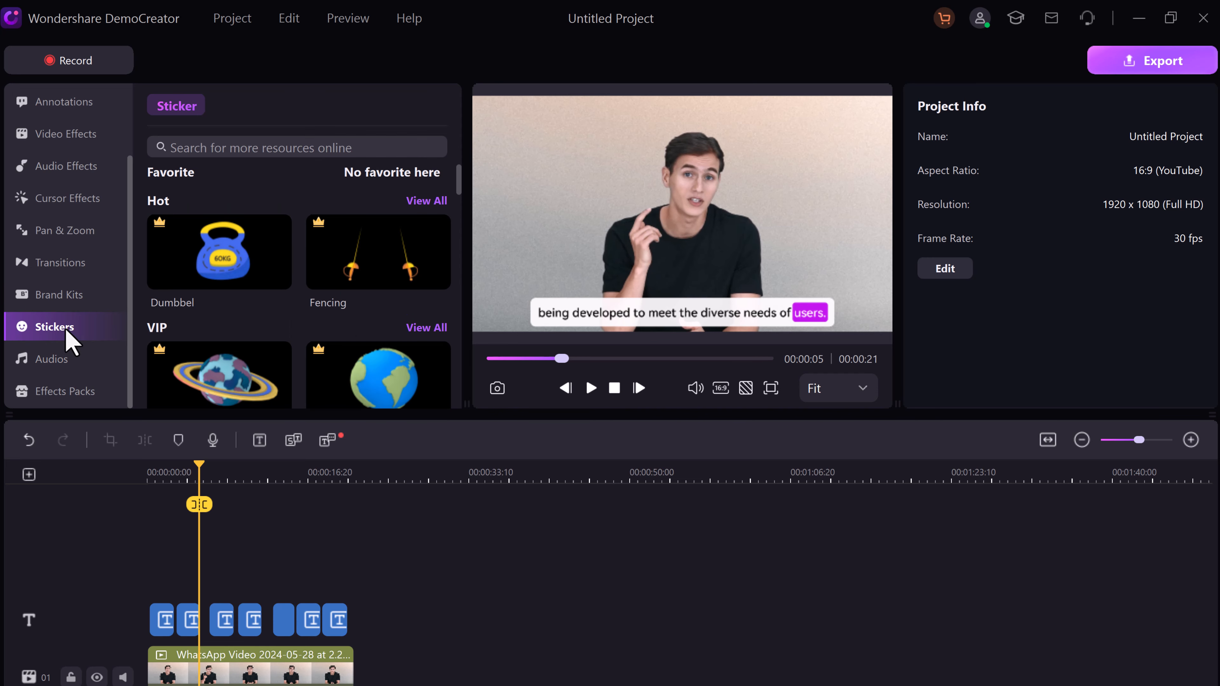
click(62, 106)
scroll(70, 192, up, 2)
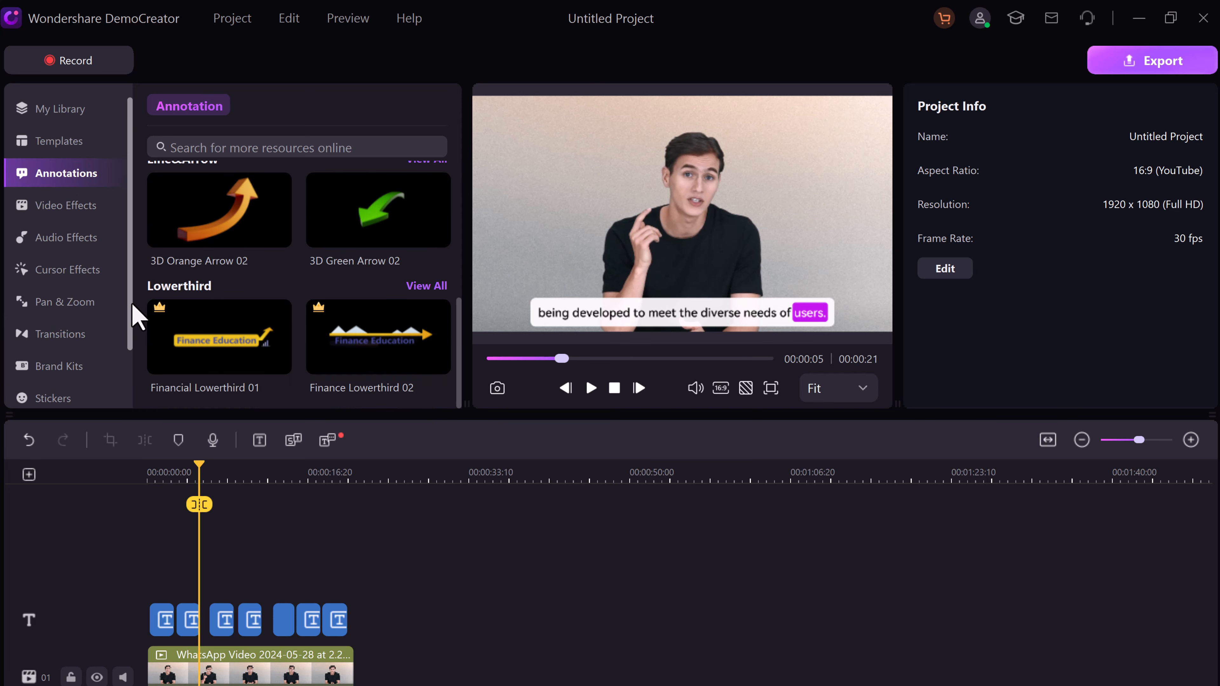
click(70, 118)
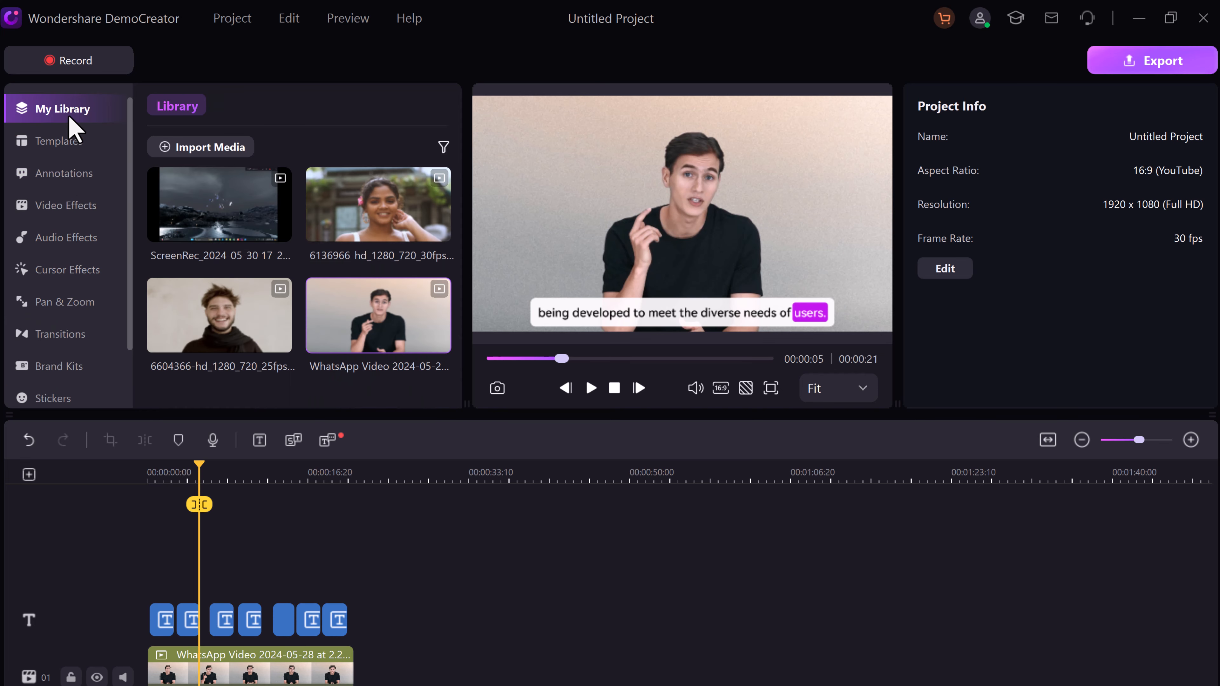